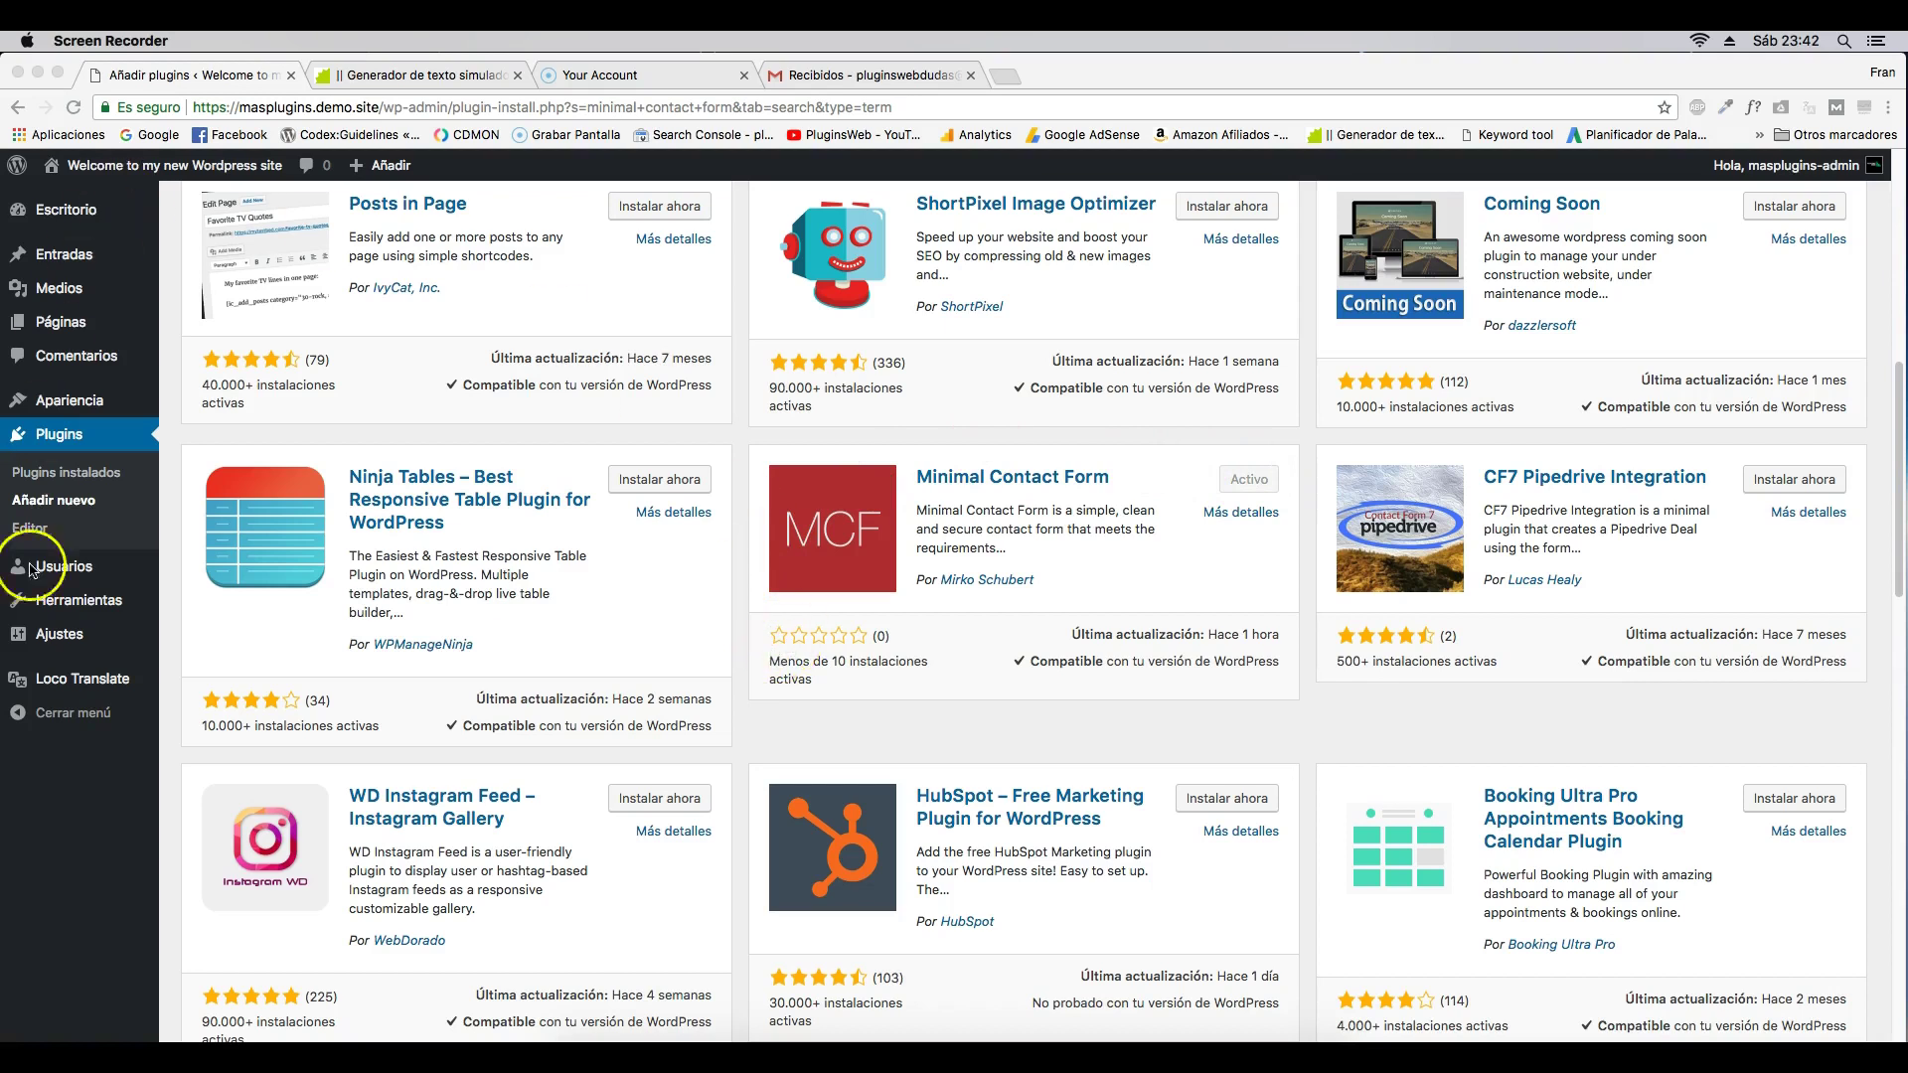
- Open the Minimal Contact Form settings, keep the administrator as recipient, and enable GDPR opt-in
{"action": "left_click", "coordinate": [55, 651]}
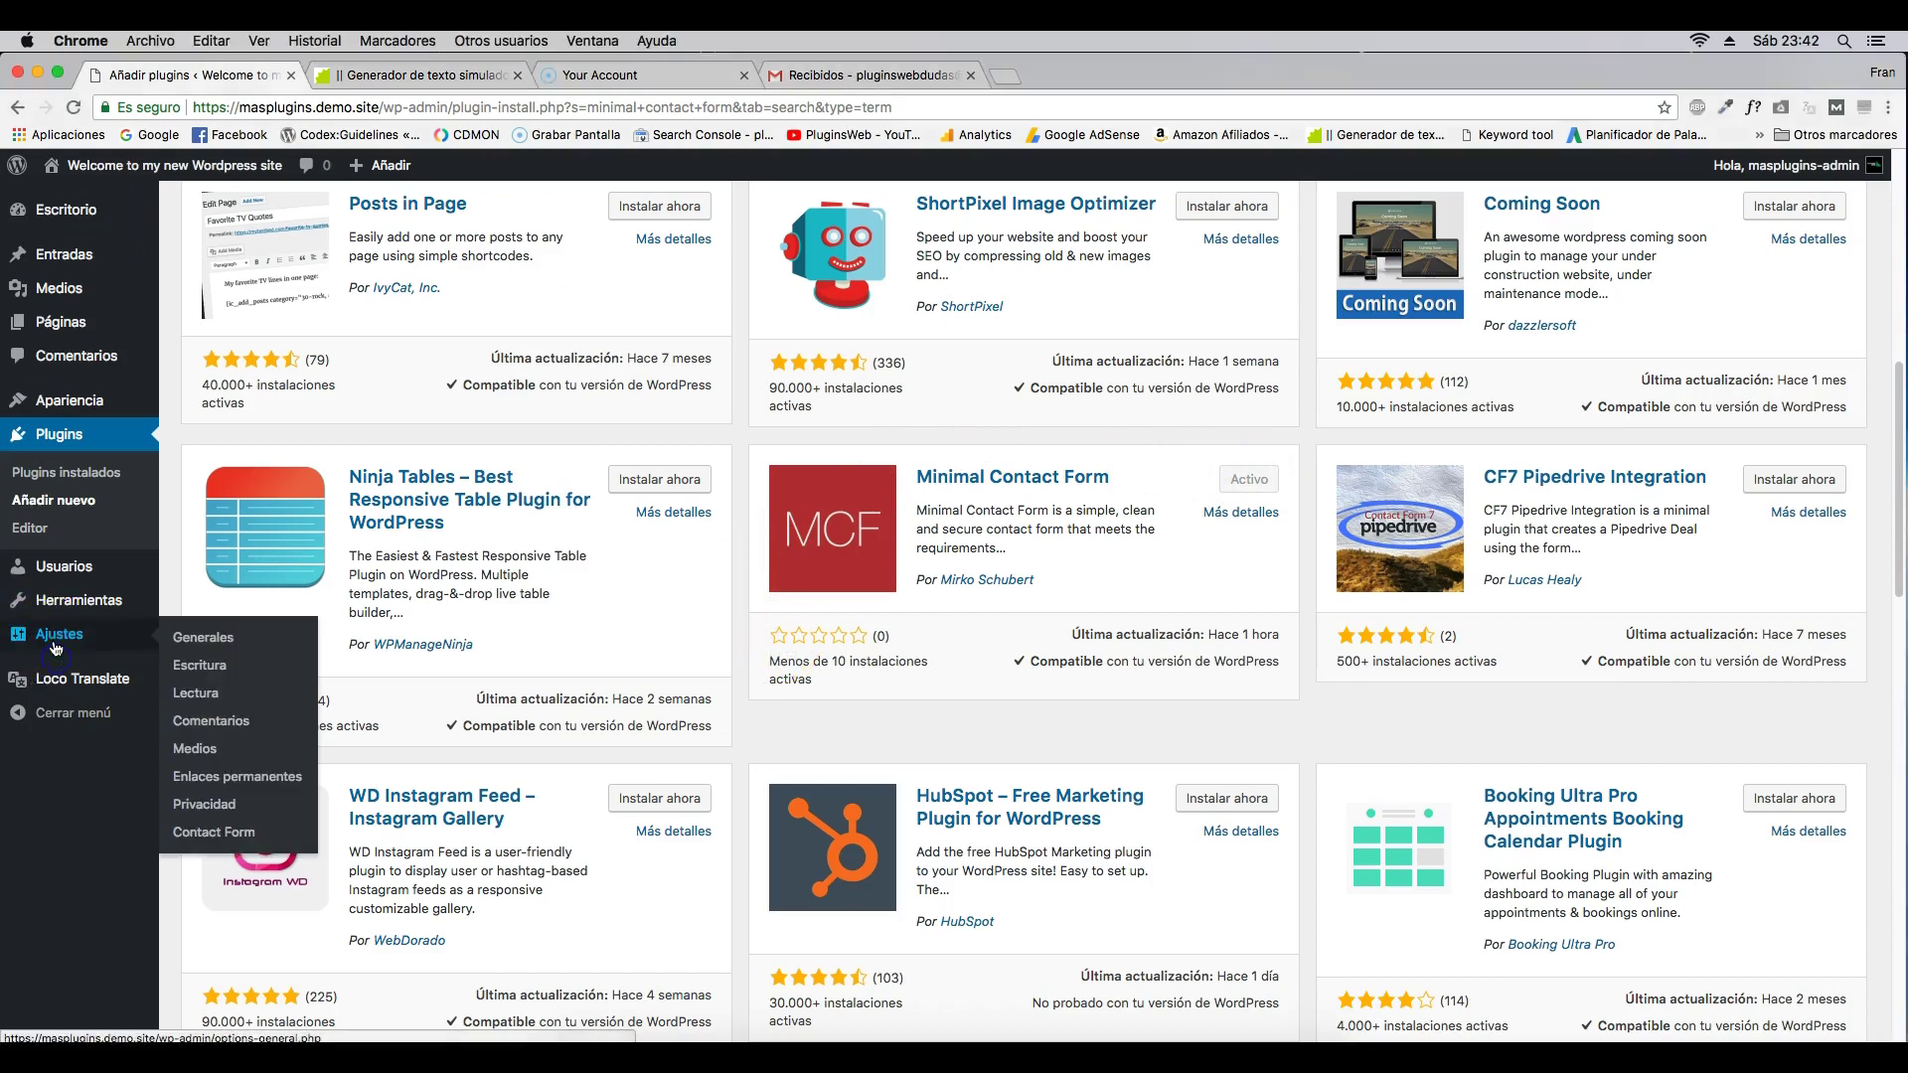
{"action": "left_click", "coordinate": [214, 833]}
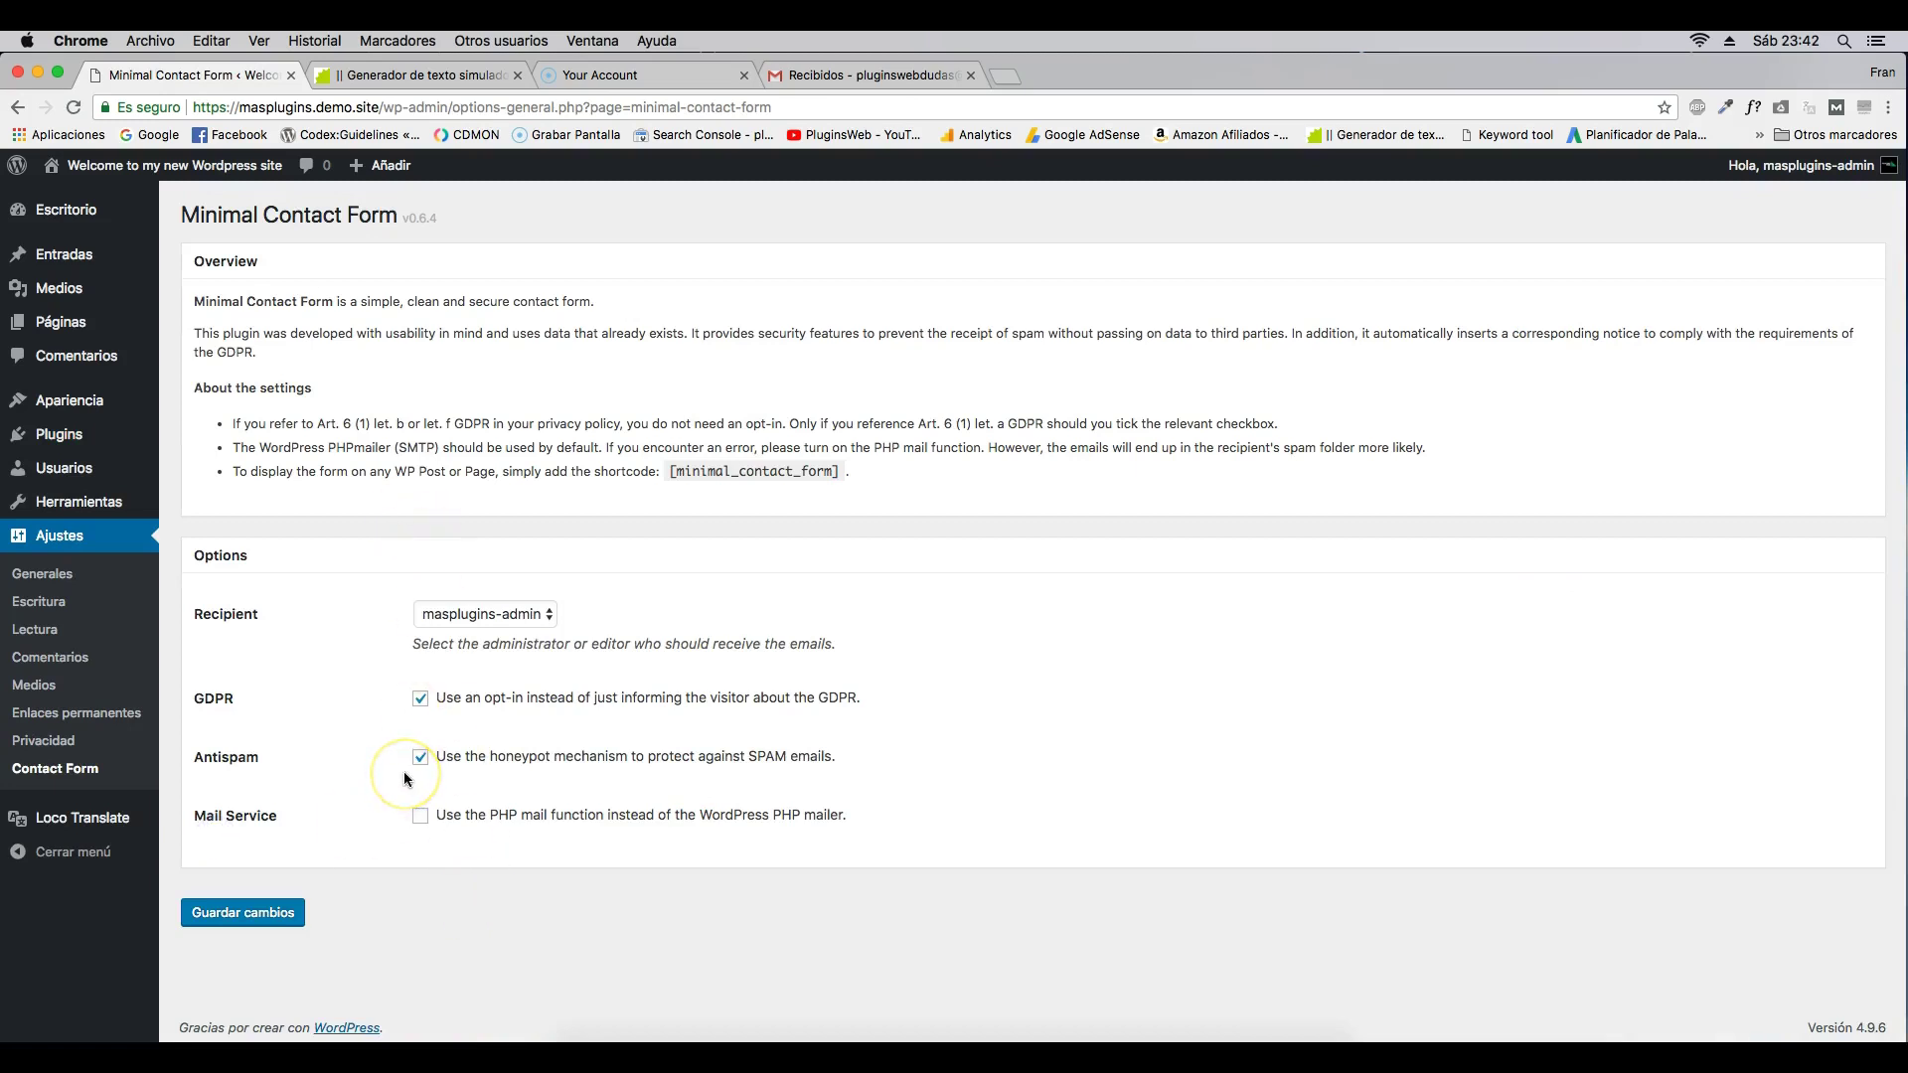
{"action": "left_click", "coordinate": [522, 618]}
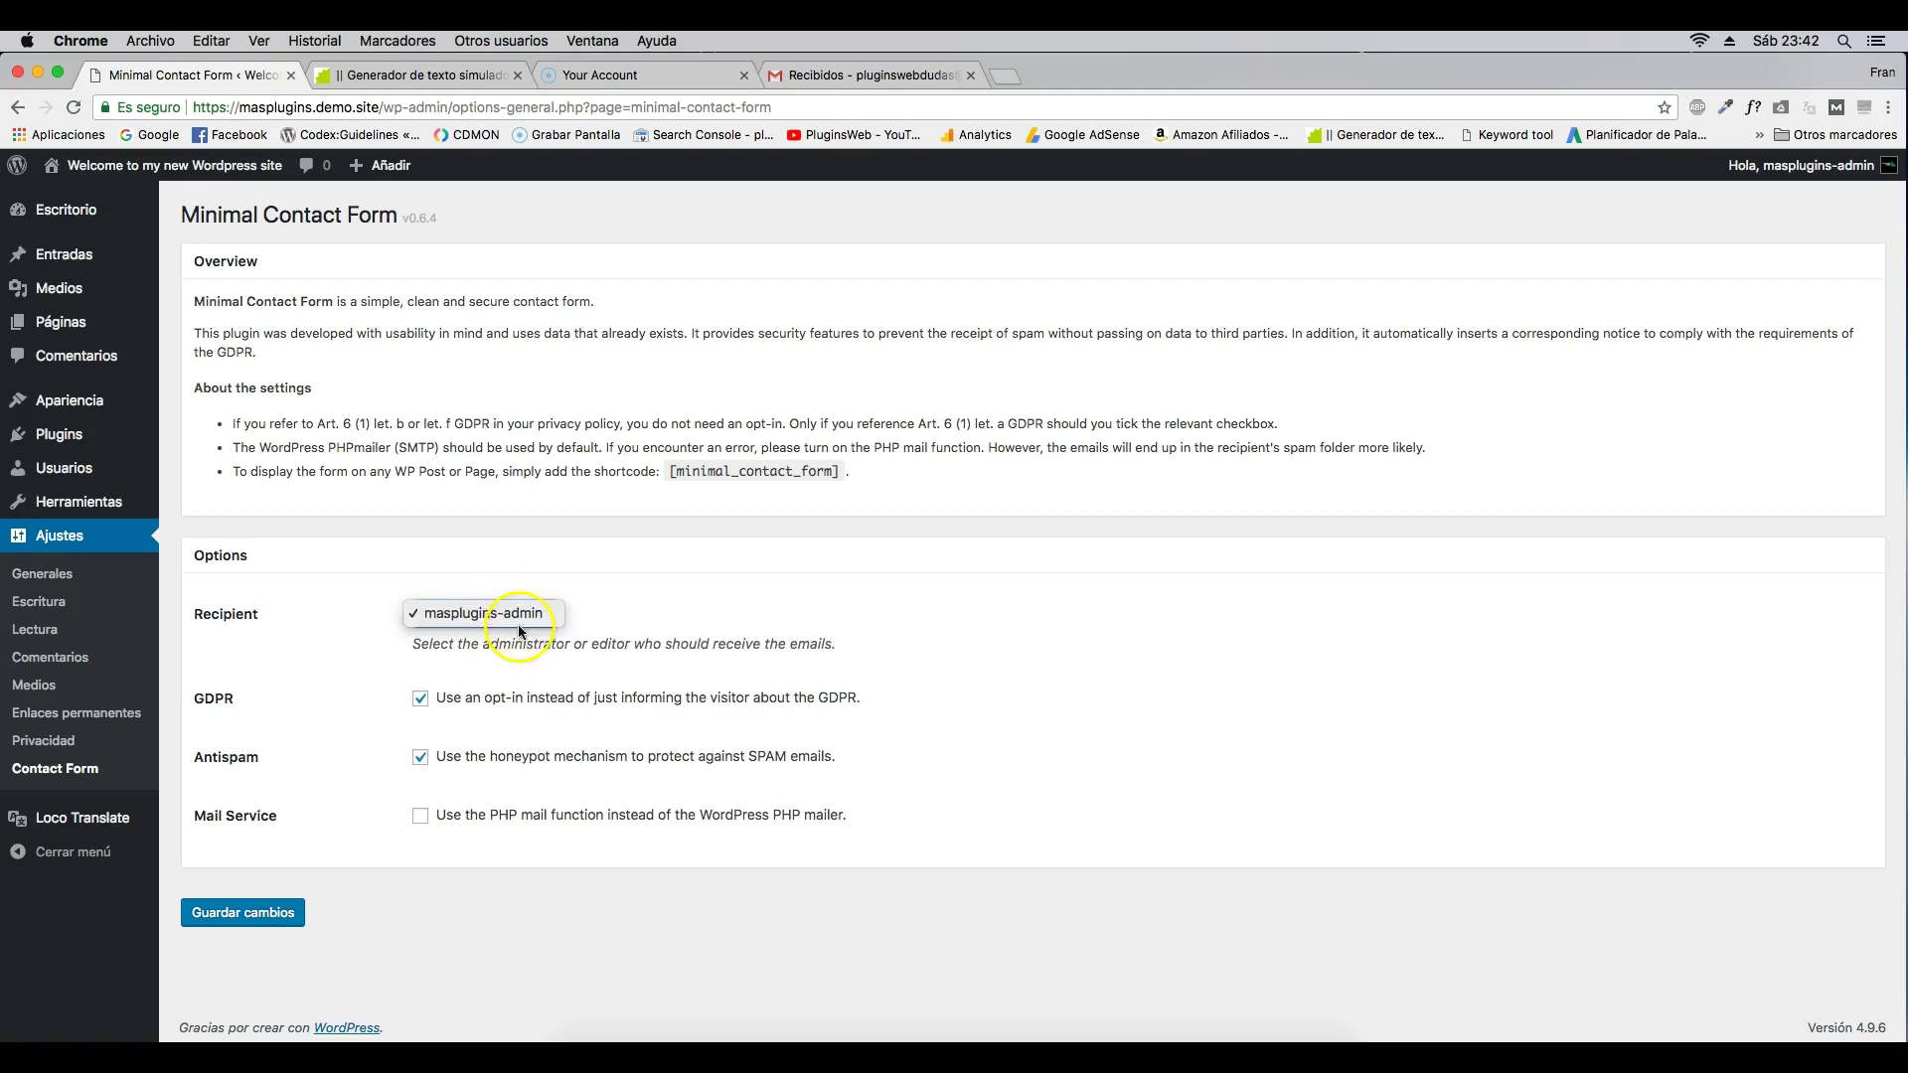
{"action": "left_click", "coordinate": [491, 614]}
{"action": "left_click", "coordinate": [37, 579], "text": "super"}
{"action": "left_click", "coordinate": [444, 76]}
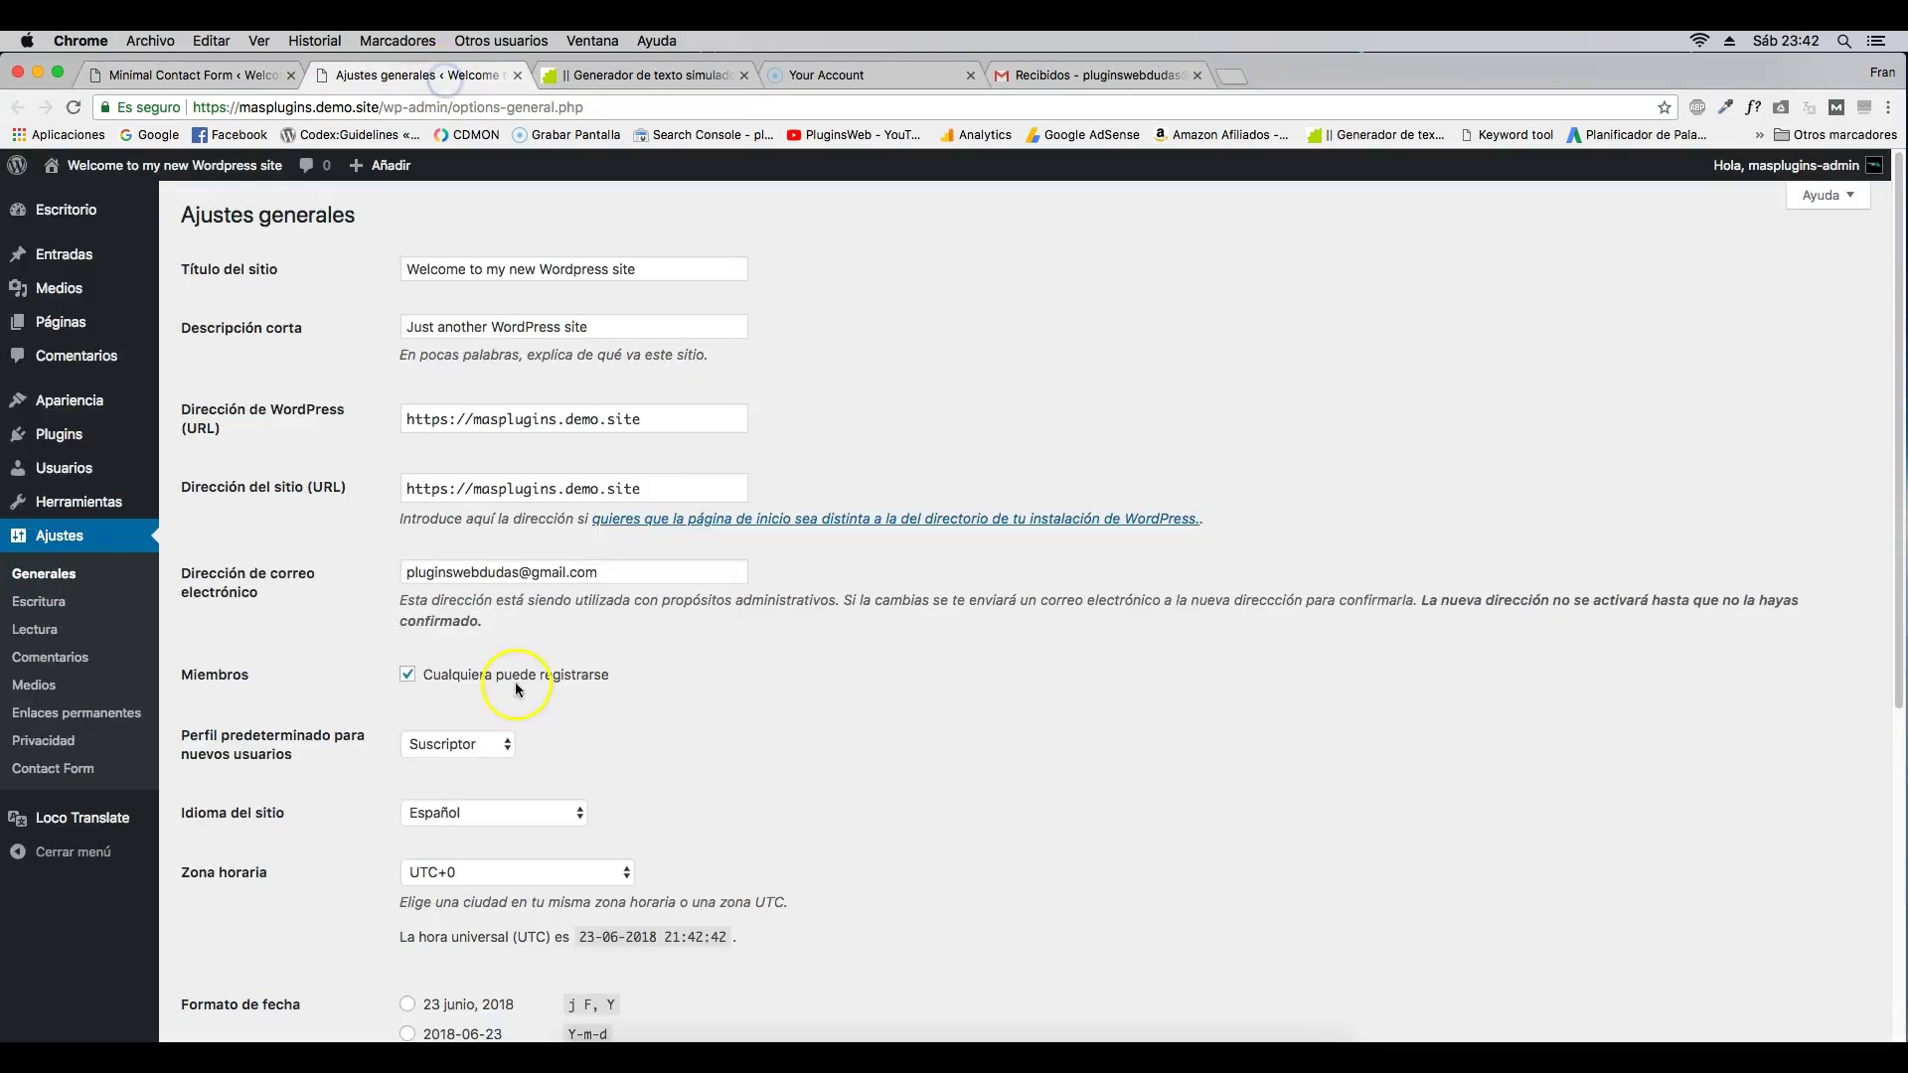
{"action": "triple_click", "coordinate": [468, 571]}
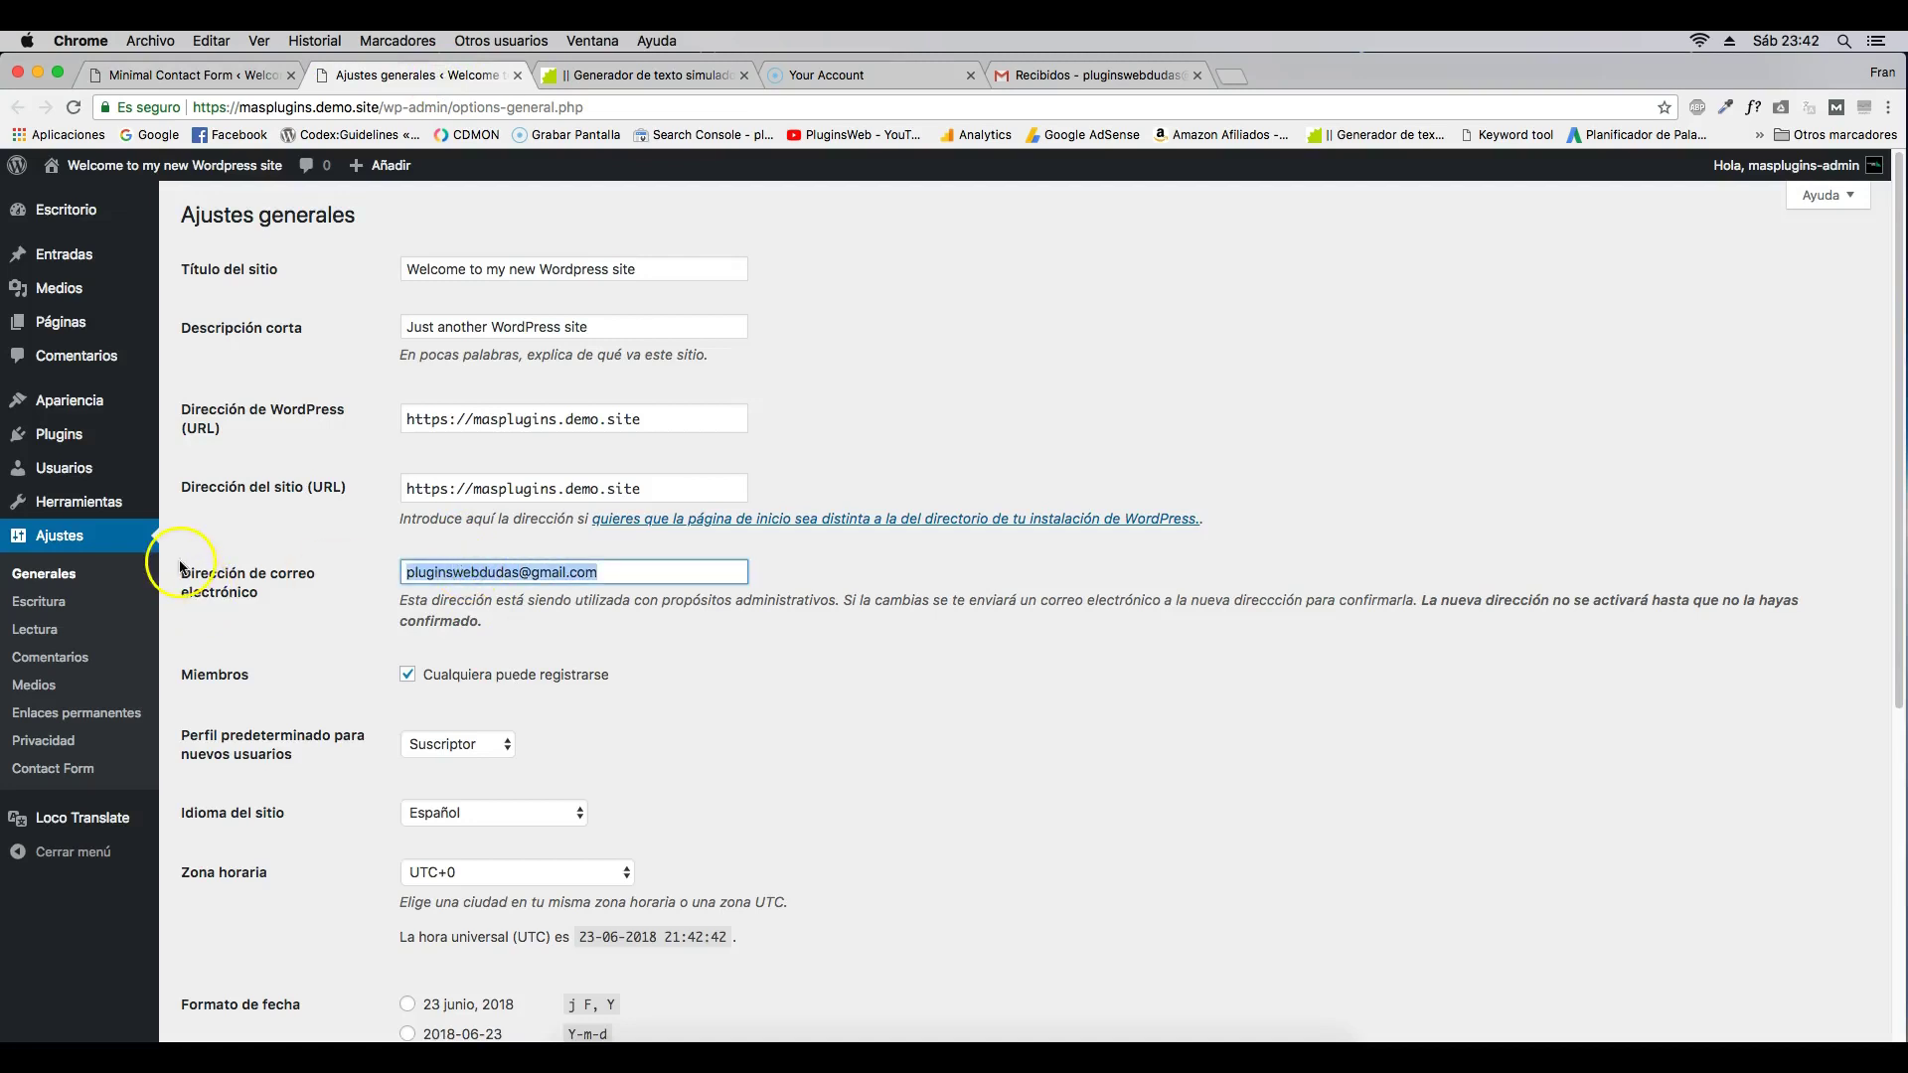
{"action": "left_click", "coordinate": [517, 74]}
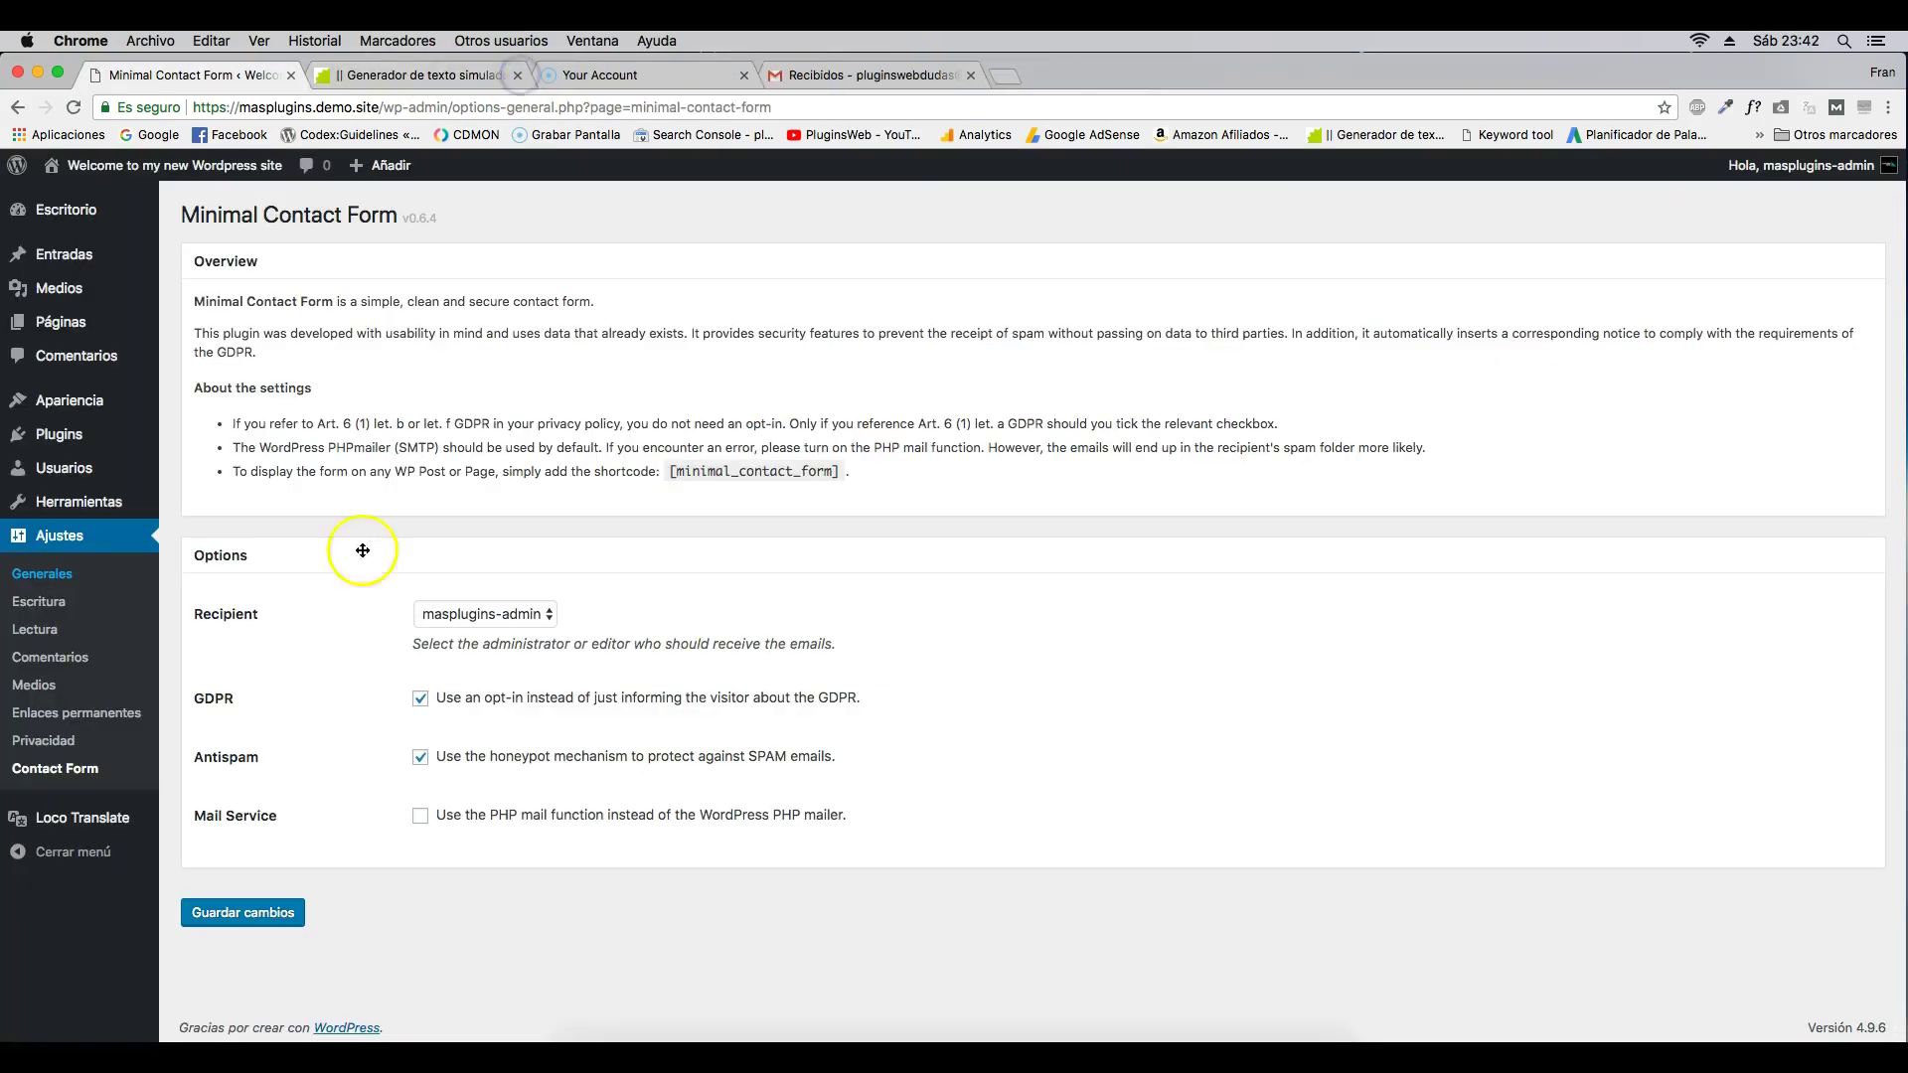
{"action": "left_click", "coordinate": [426, 705]}
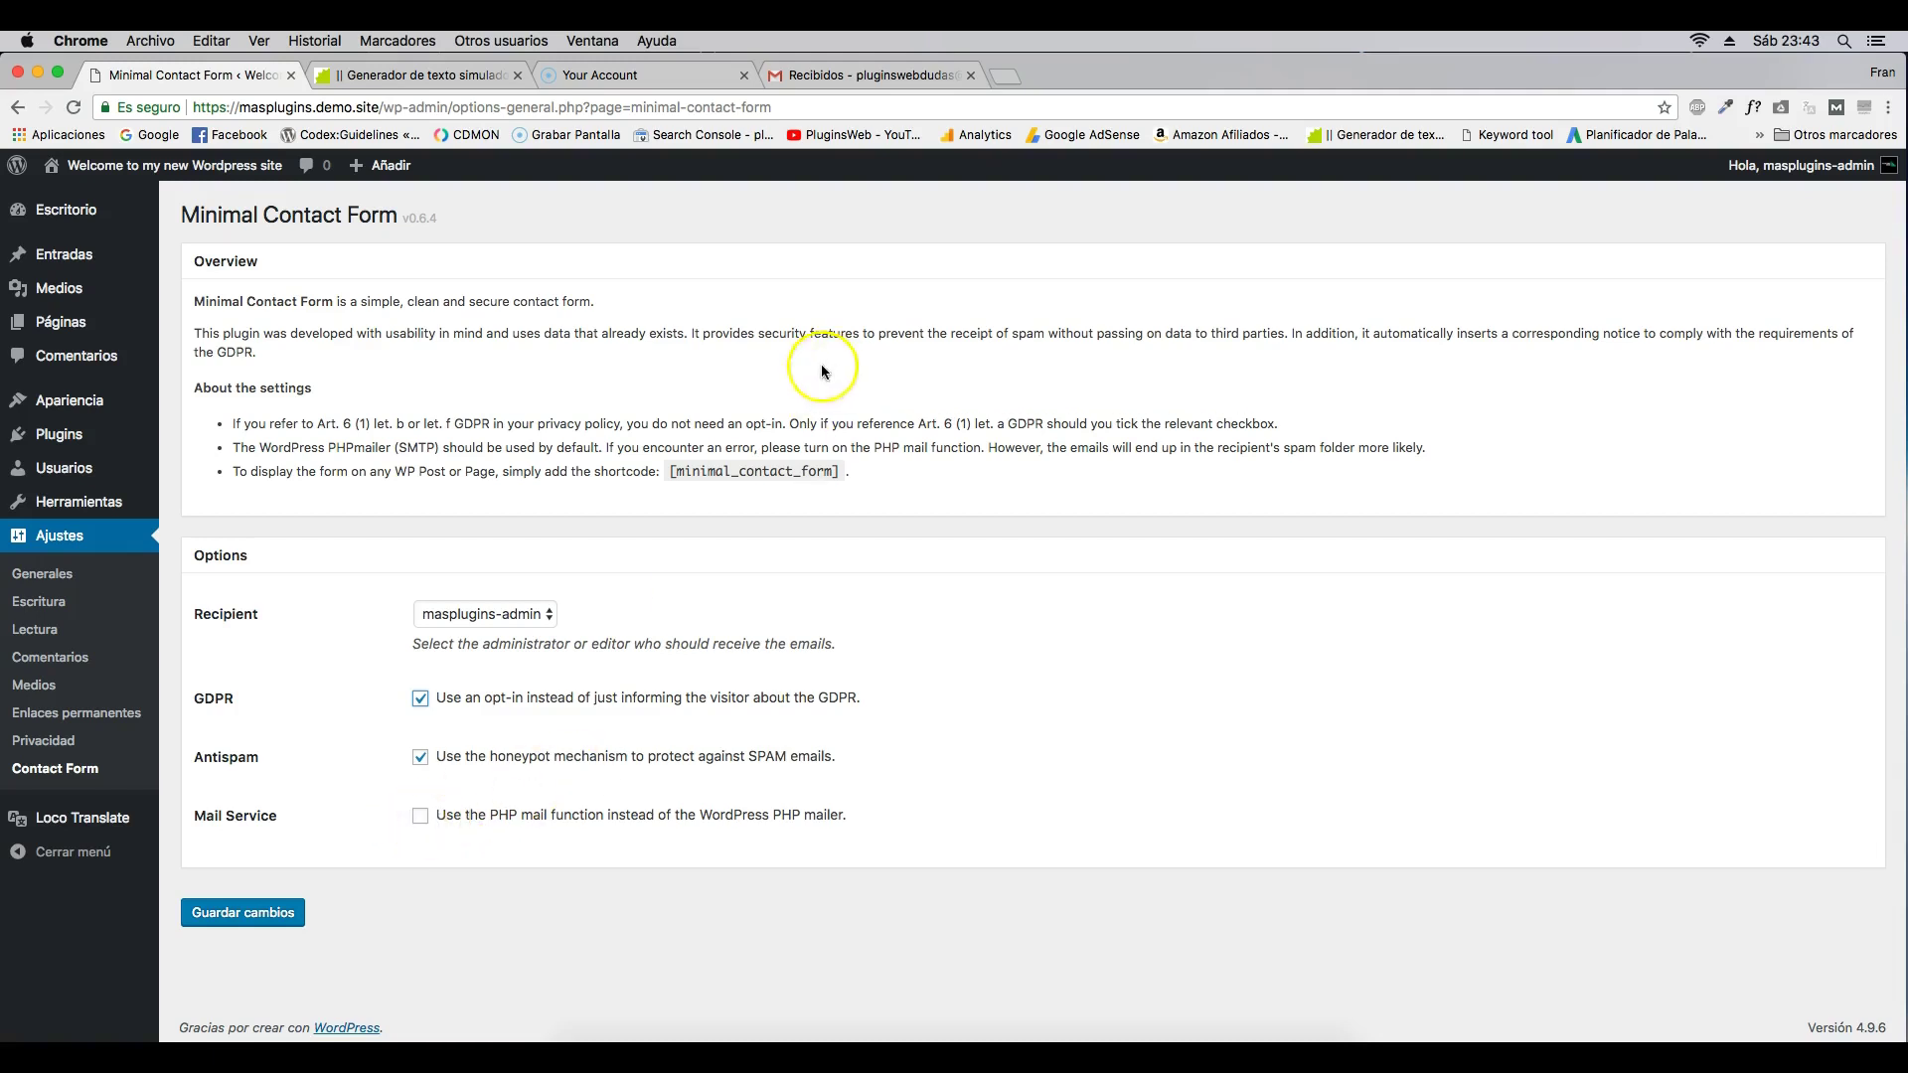
- Leave the PHP mail function option off and save the contact form settings
{"action": "left_click_drag", "start_coordinate": [1195, 449], "coordinate": [1274, 447]}
{"action": "left_click_drag", "start_coordinate": [833, 448], "coordinate": [935, 448]}
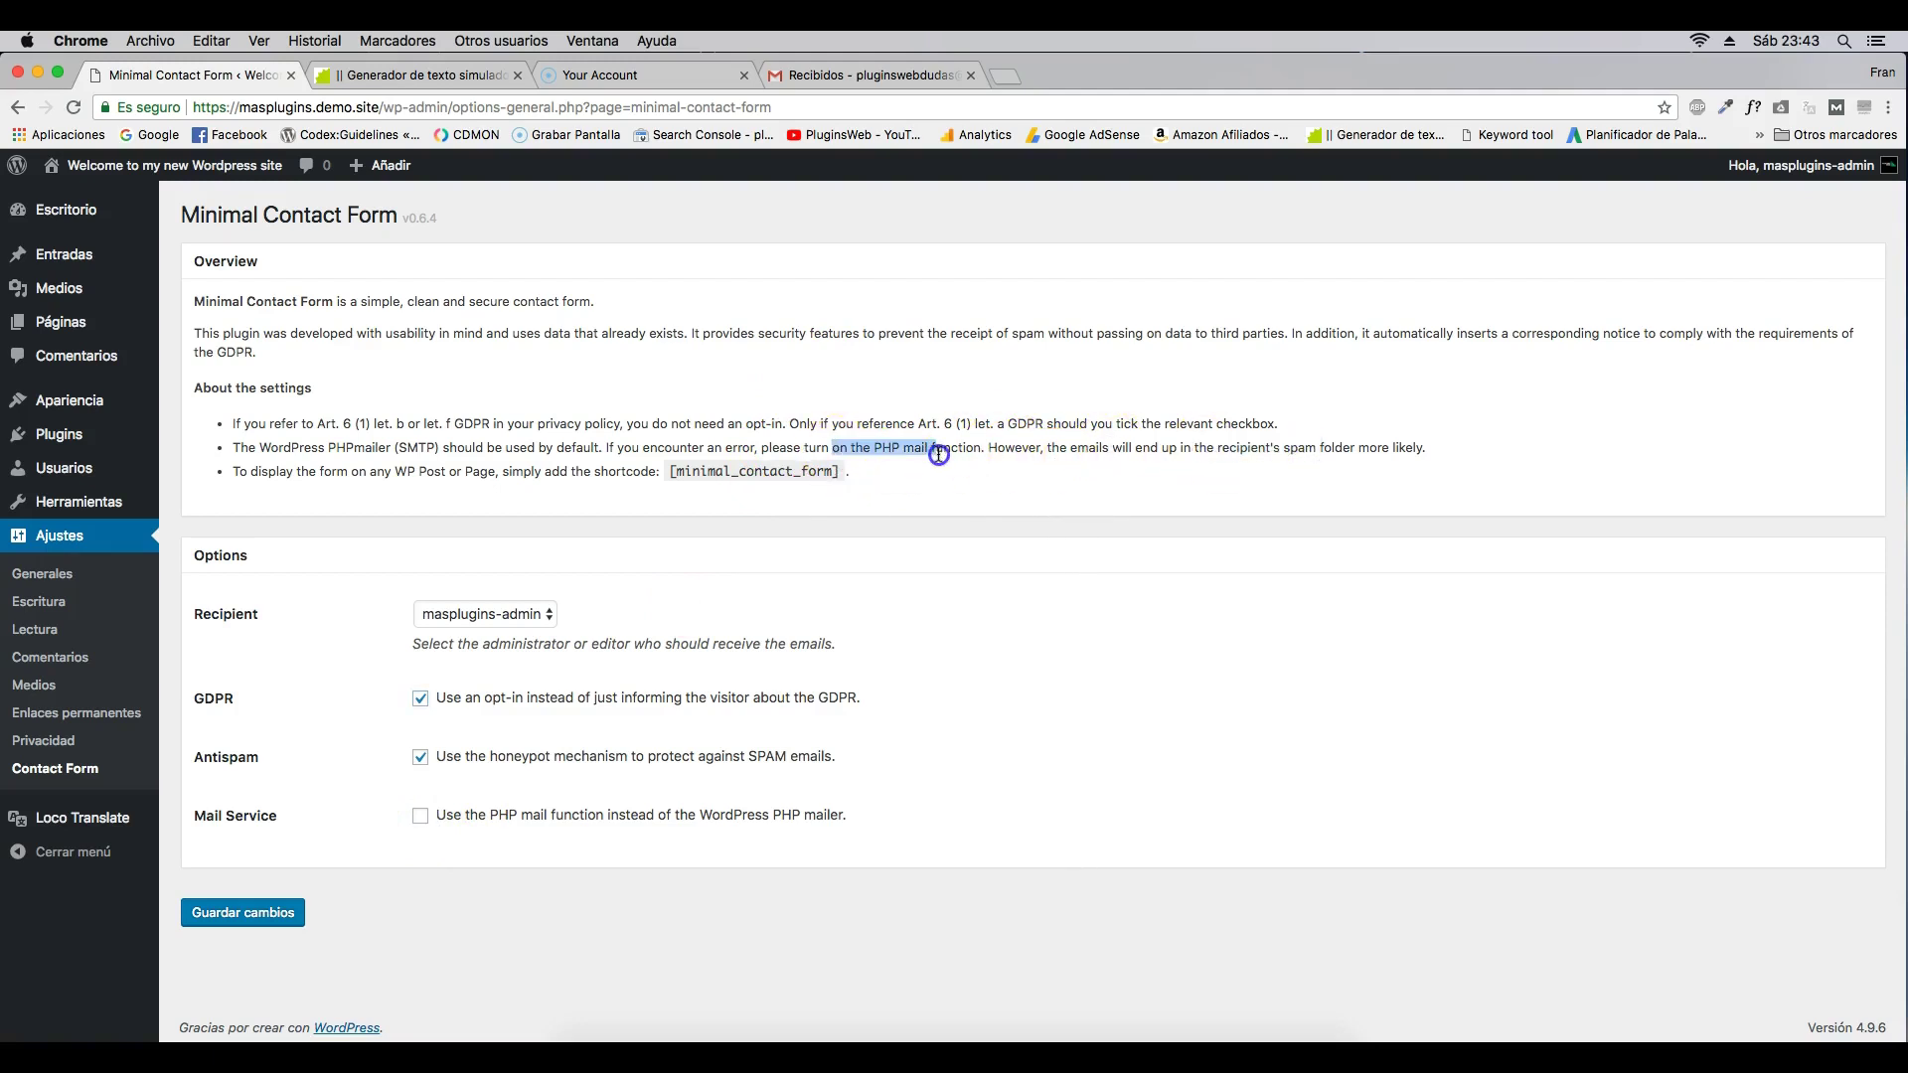
{"action": "left_click", "coordinate": [421, 818]}
{"action": "left_click", "coordinate": [421, 819]}
{"action": "left_click", "coordinate": [276, 925]}
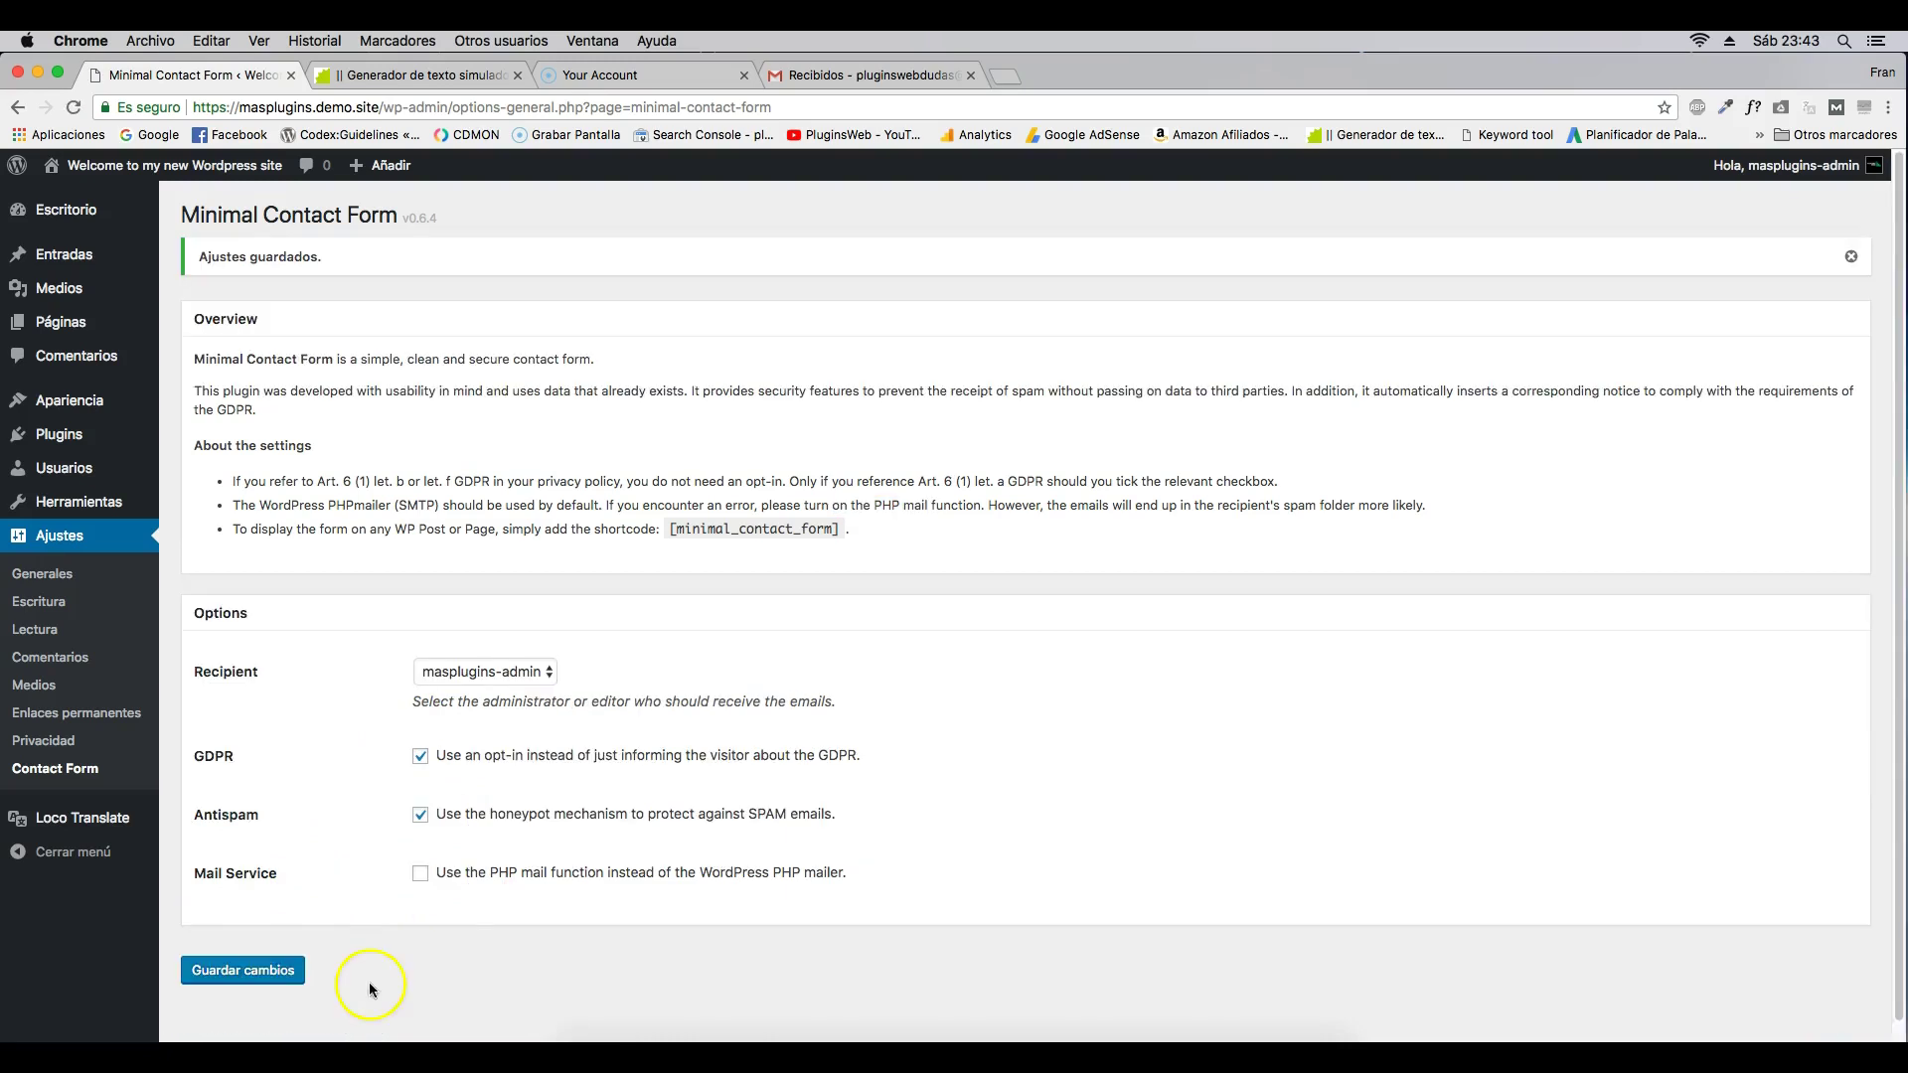
- Copy the [minimal_contact_form] shortcode from the settings page
{"action": "left_click_drag", "start_coordinate": [670, 529], "coordinate": [828, 531]}
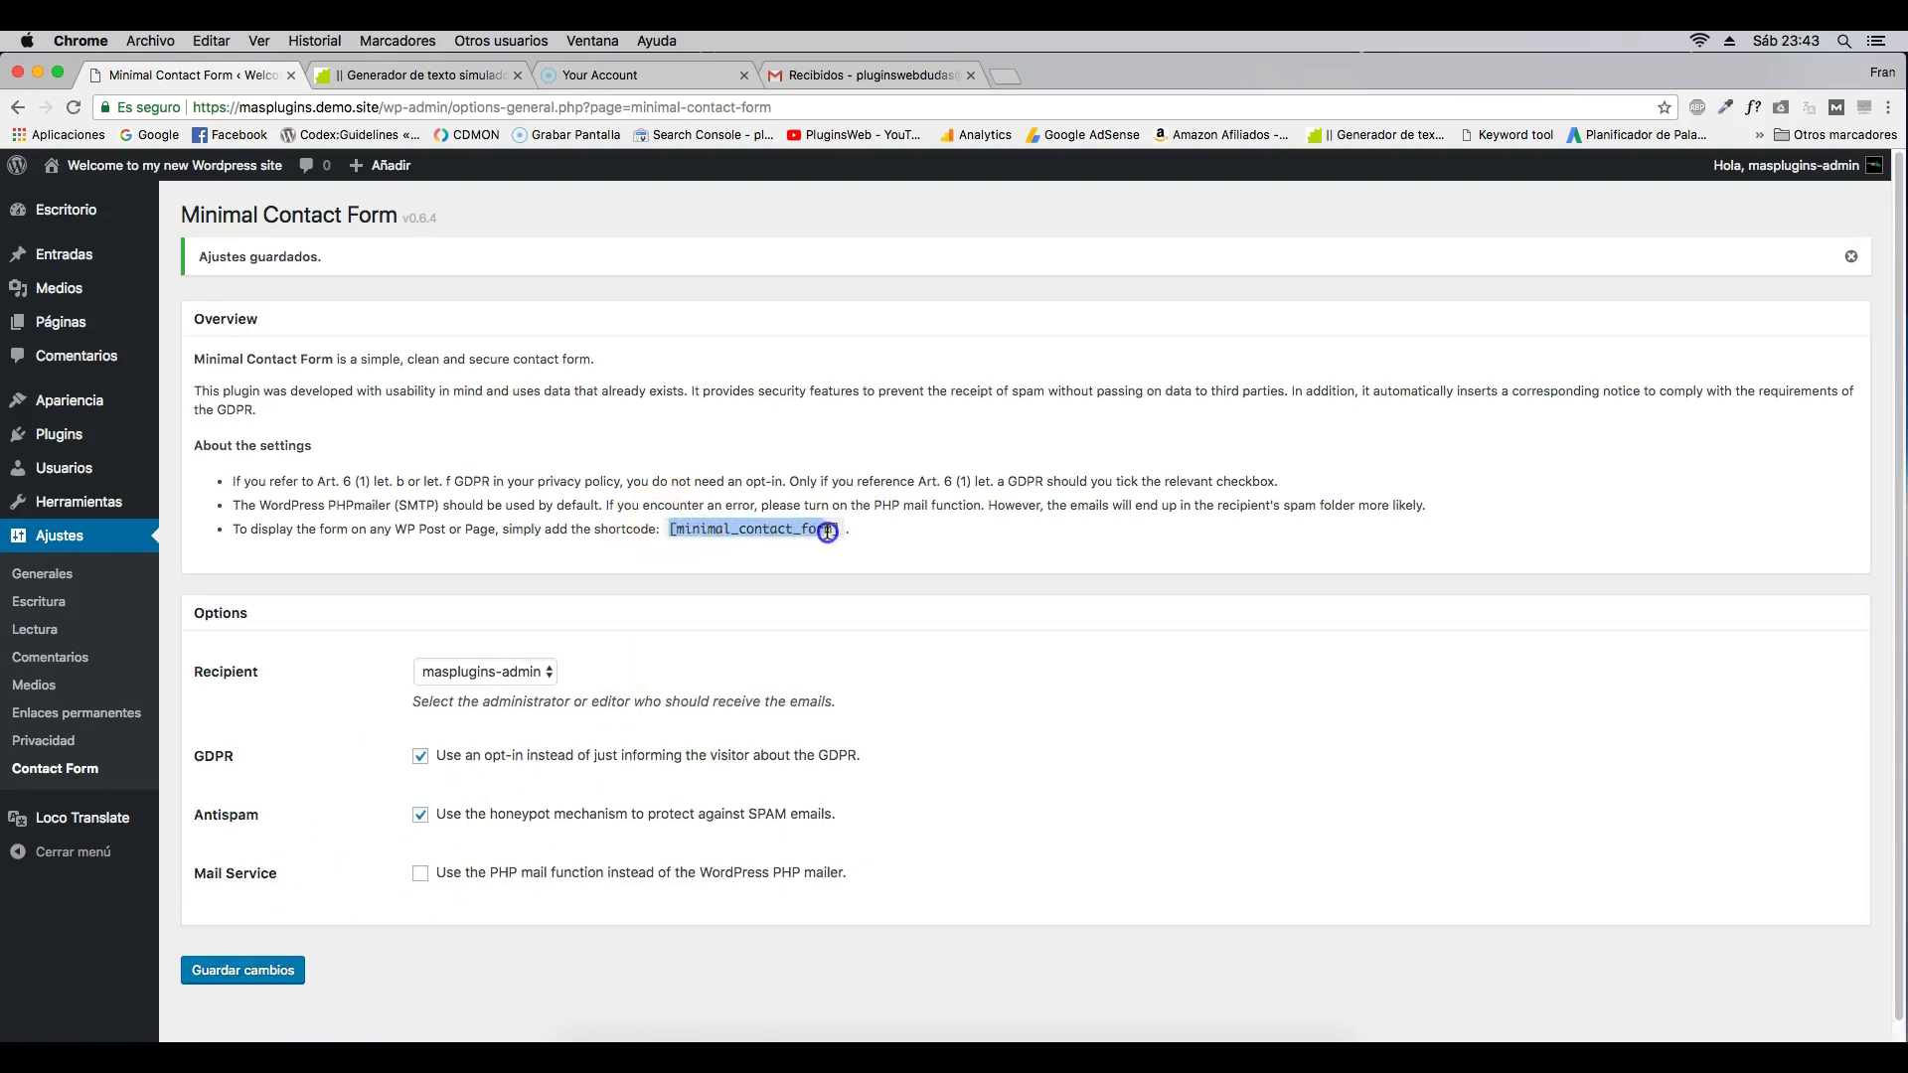
{"action": "right_click", "coordinate": [838, 529]}
{"action": "left_click", "coordinate": [844, 557]}
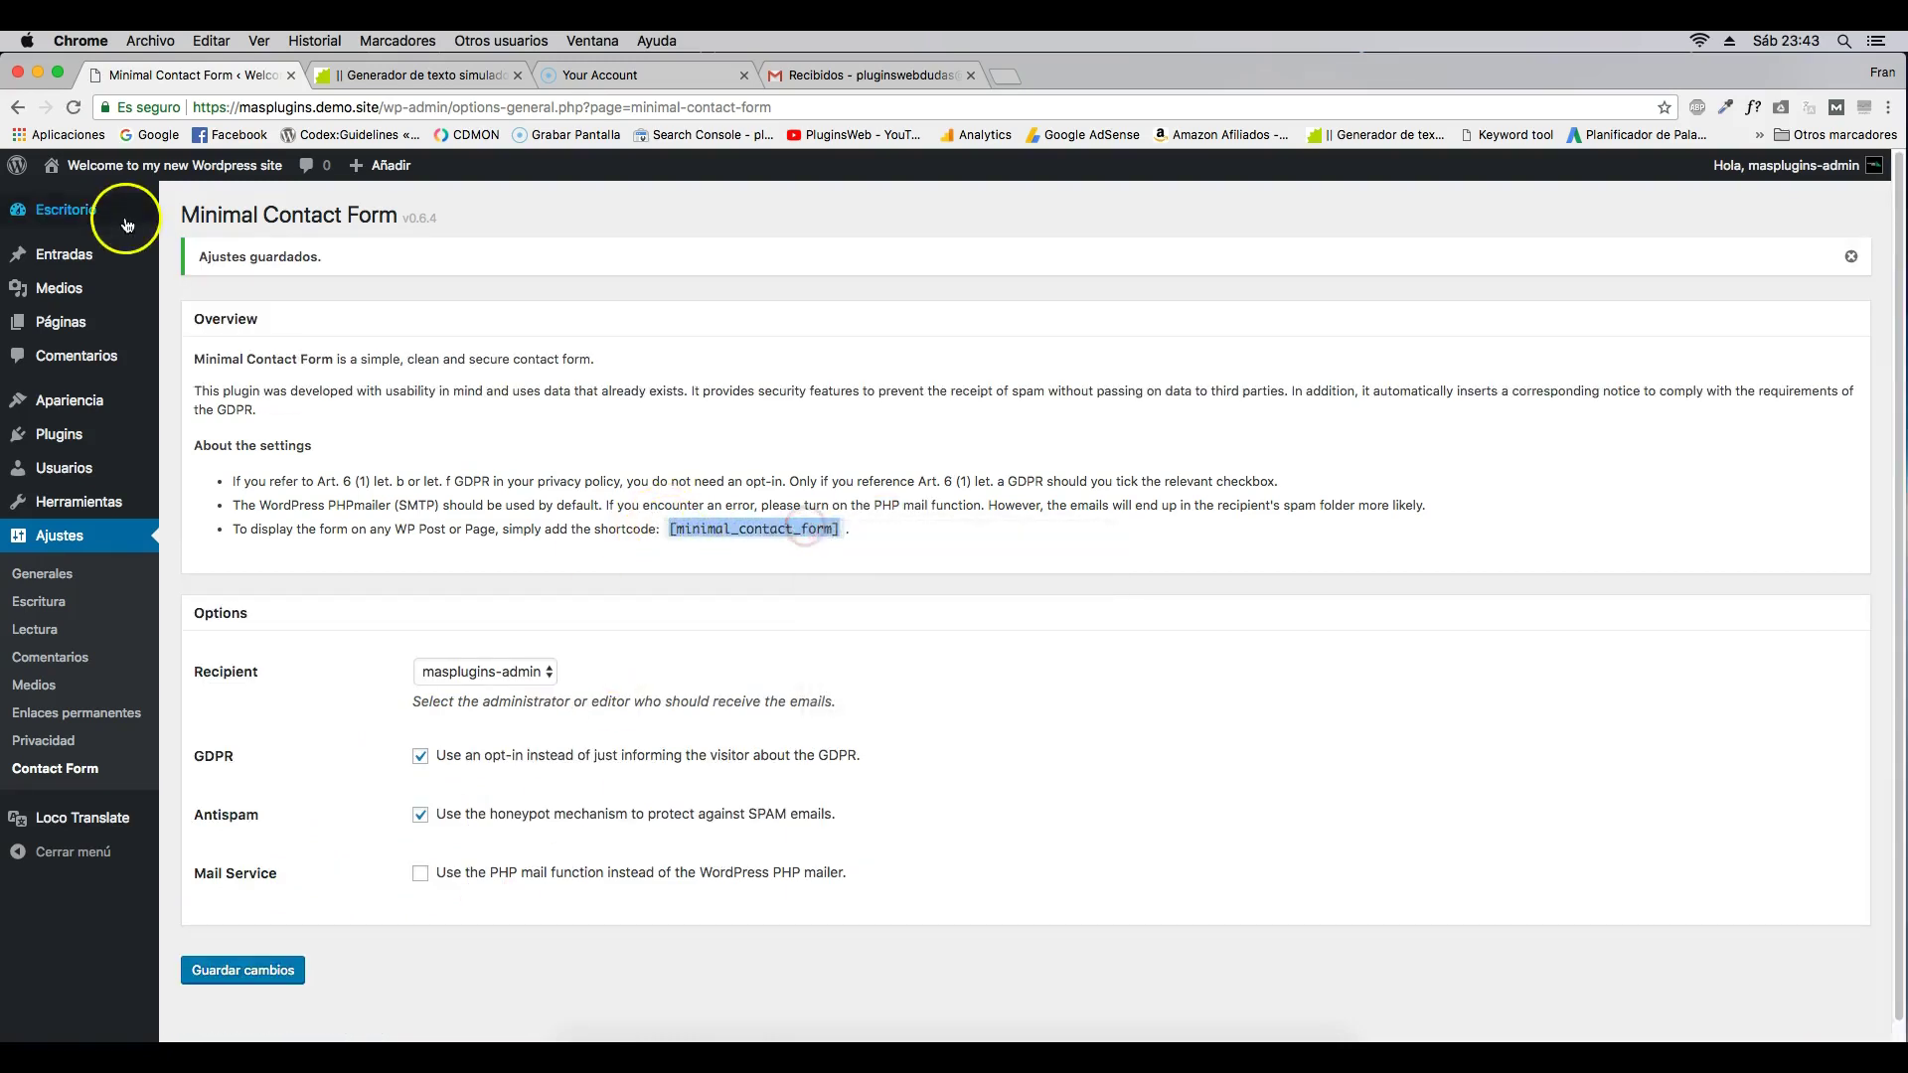
- Publish a new 'minimal contact form' page with the pasted [minimal_contact_form] shortcode and view it
{"action": "left_click", "coordinate": [212, 353]}
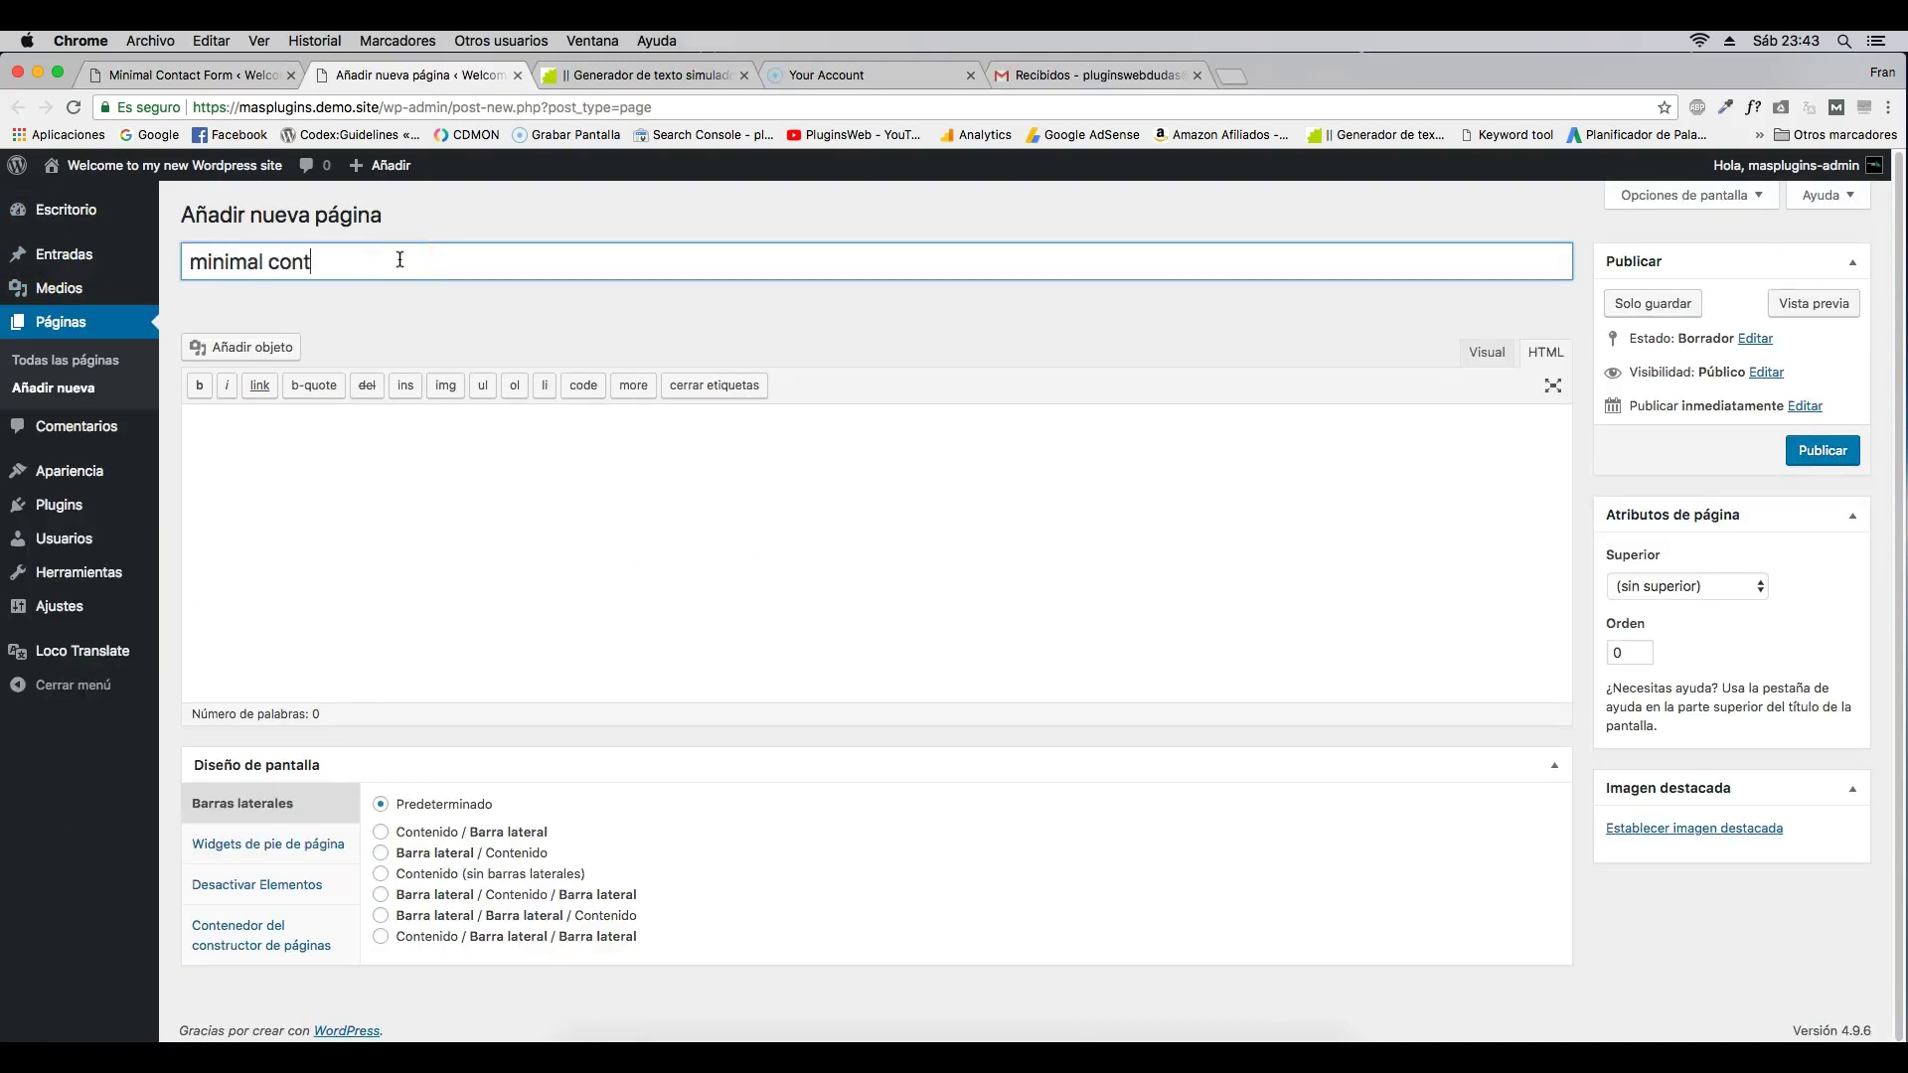
{"action": "left_click", "coordinate": [390, 458]}
{"action": "key", "text": "super+v"}
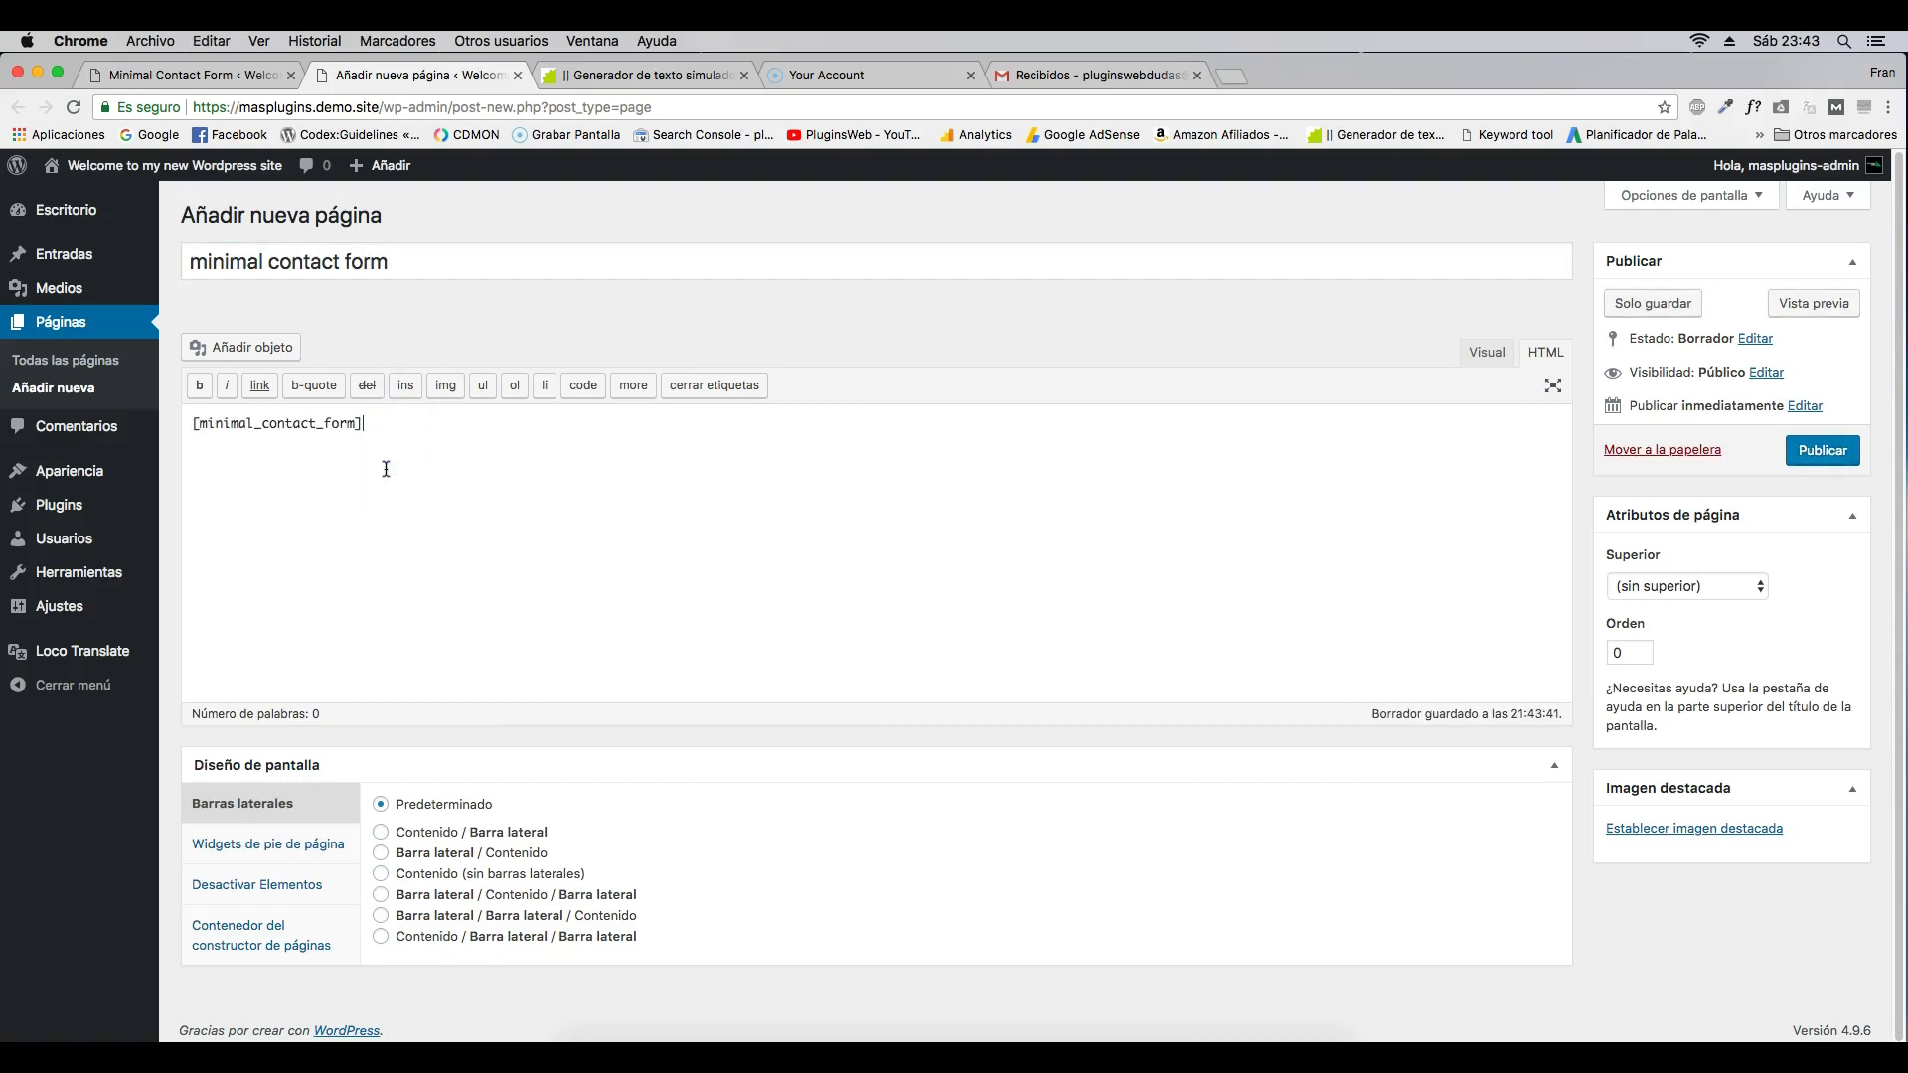
{"action": "left_click", "coordinate": [1805, 453]}
{"action": "left_click", "coordinate": [351, 259]}
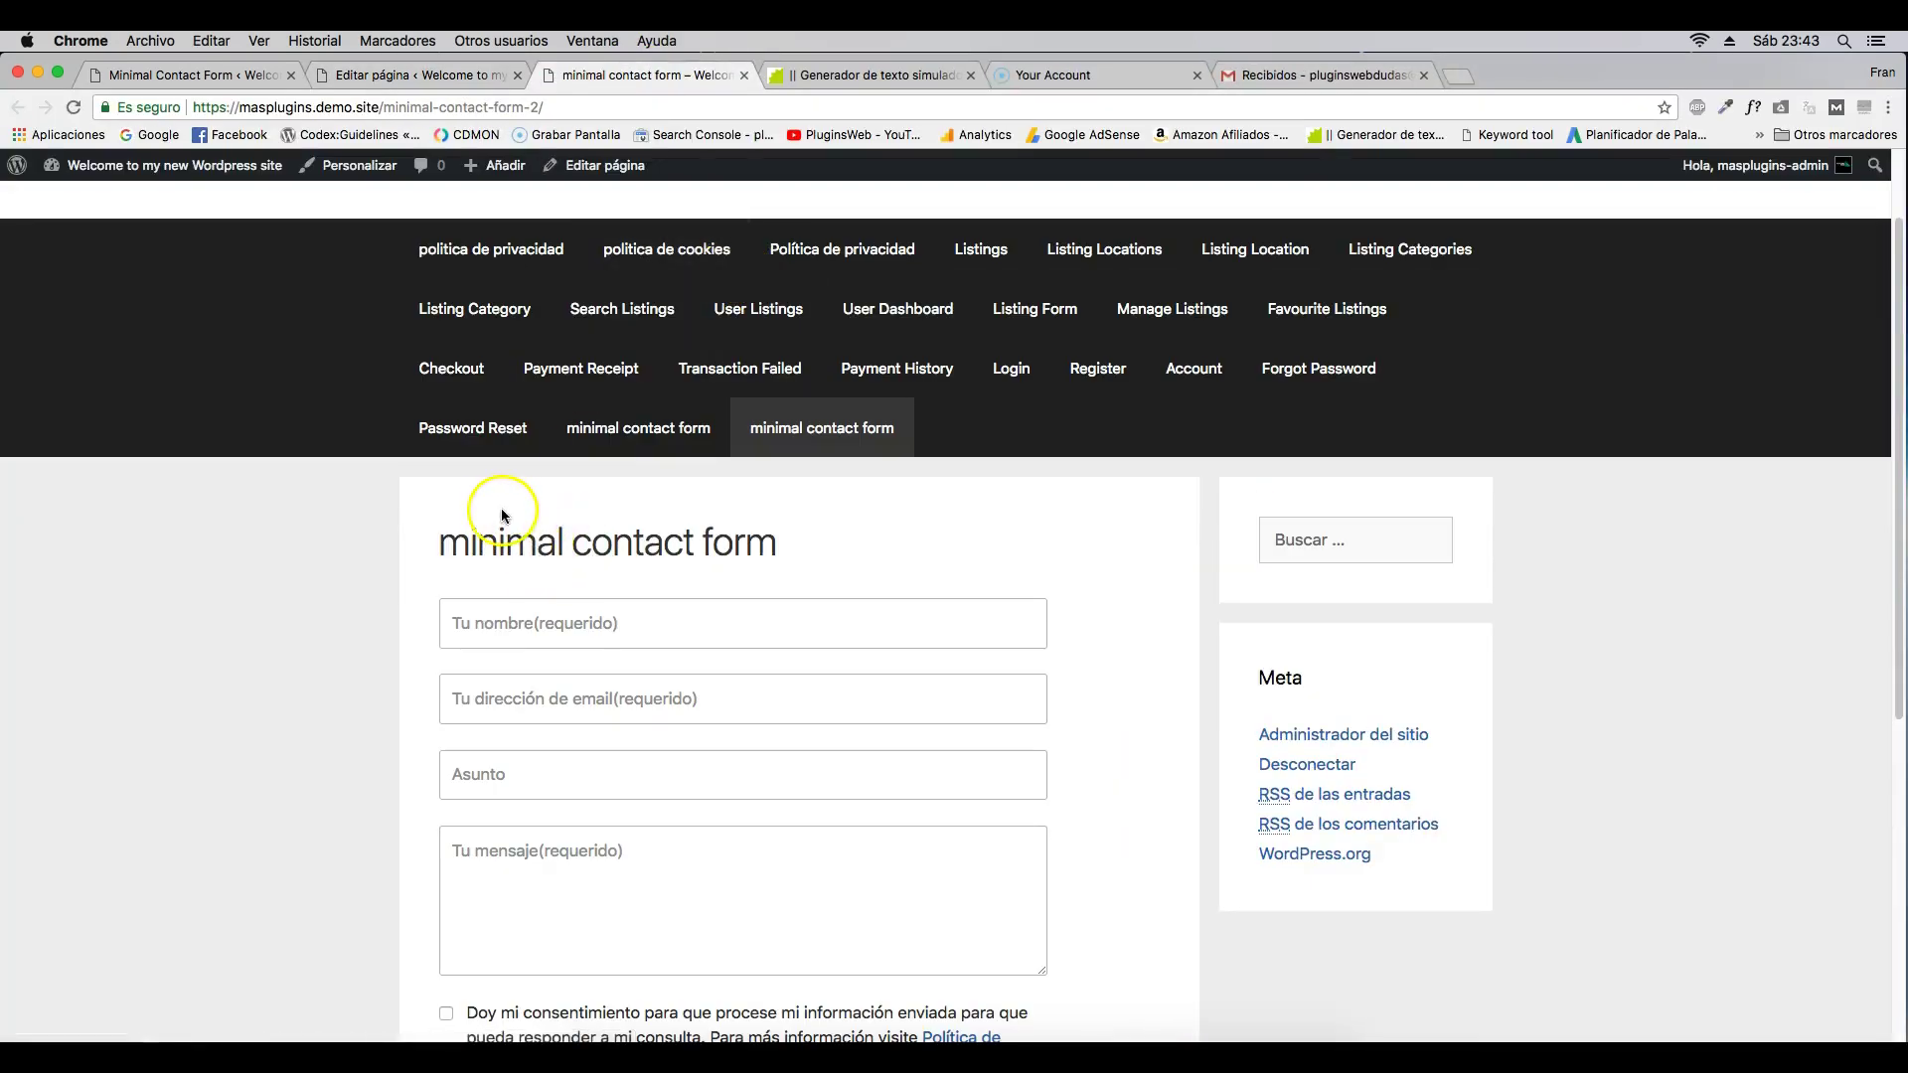
- Preview the contact page in the Hotel Luxury theme, close the customizer without activating it, and scroll to the form
{"action": "scroll", "coordinate": [490, 515], "scroll_direction": "down", "scroll_amount": 3}
{"action": "scroll", "coordinate": [556, 517], "scroll_direction": "up", "scroll_amount": 5}
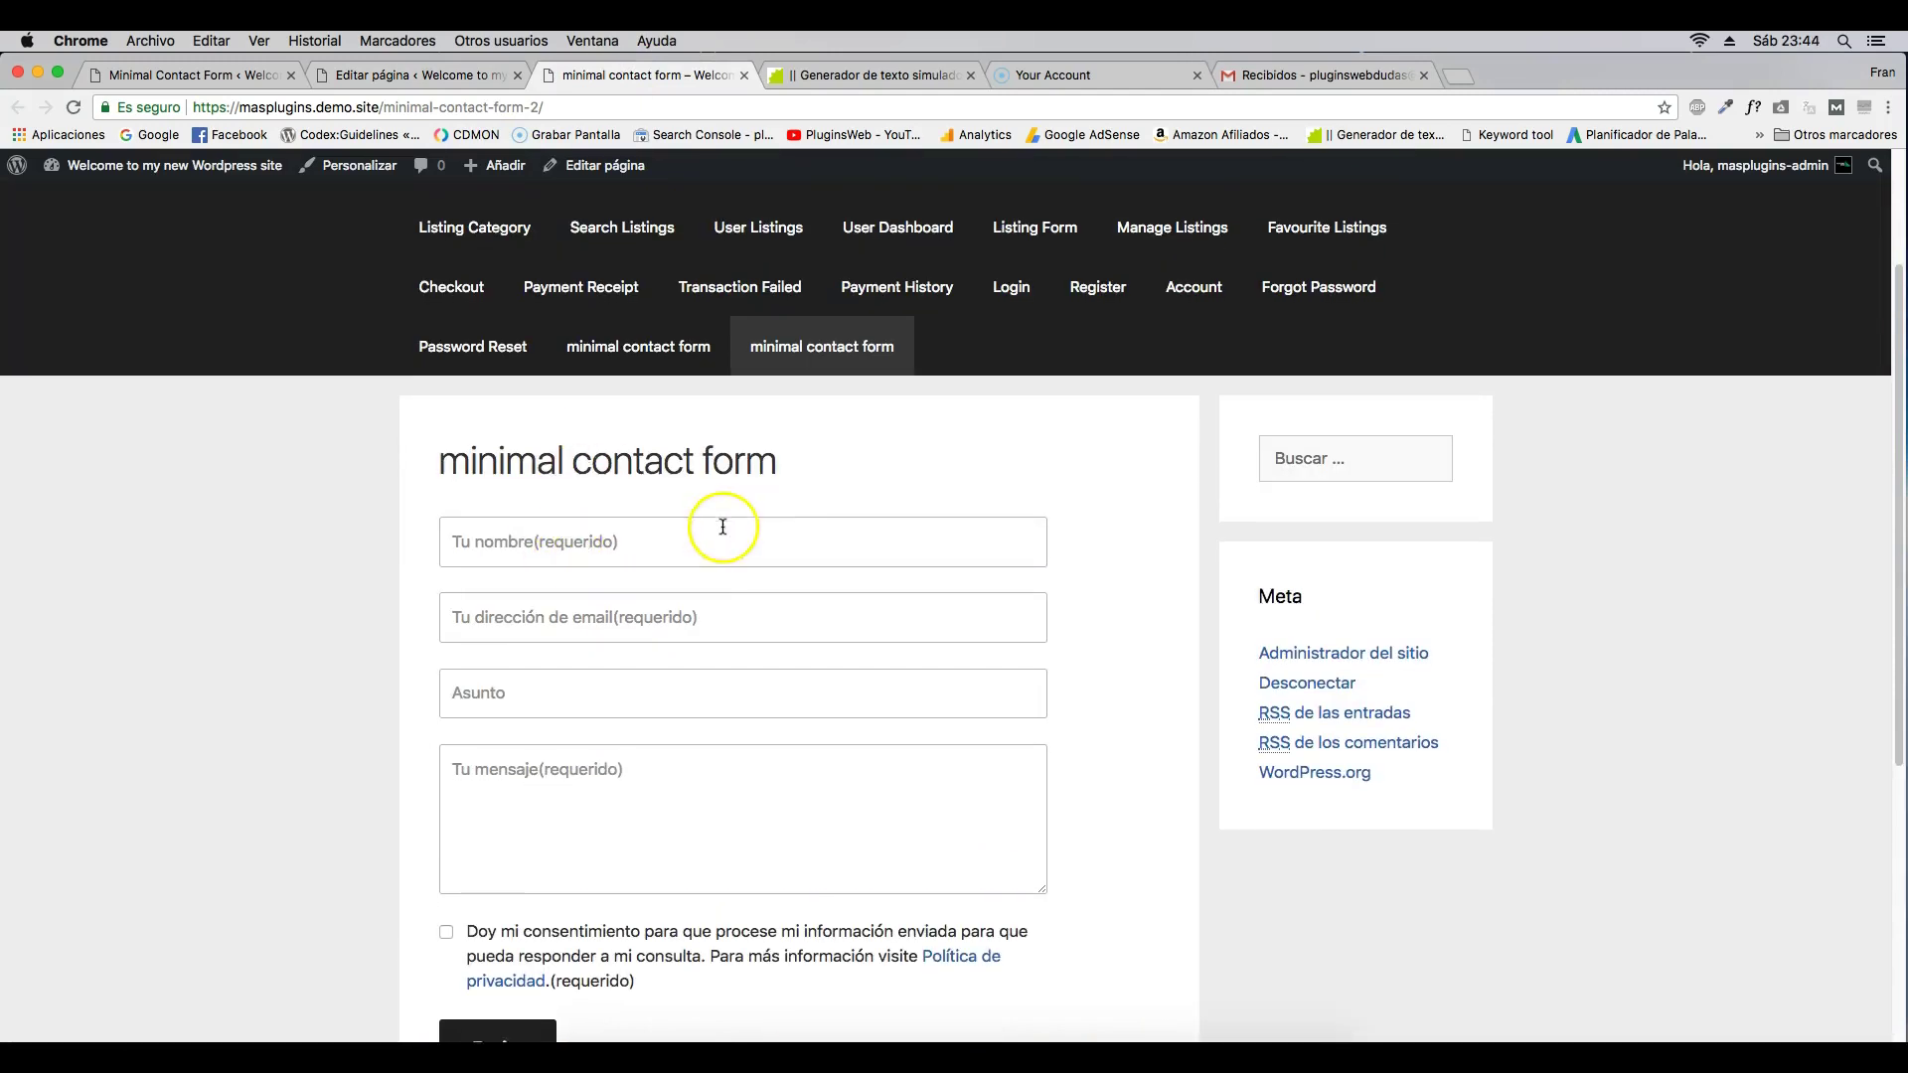
{"action": "scroll", "coordinate": [724, 528], "scroll_direction": "down", "scroll_amount": 1}
{"action": "scroll", "coordinate": [591, 402], "scroll_direction": "down", "scroll_amount": 1}
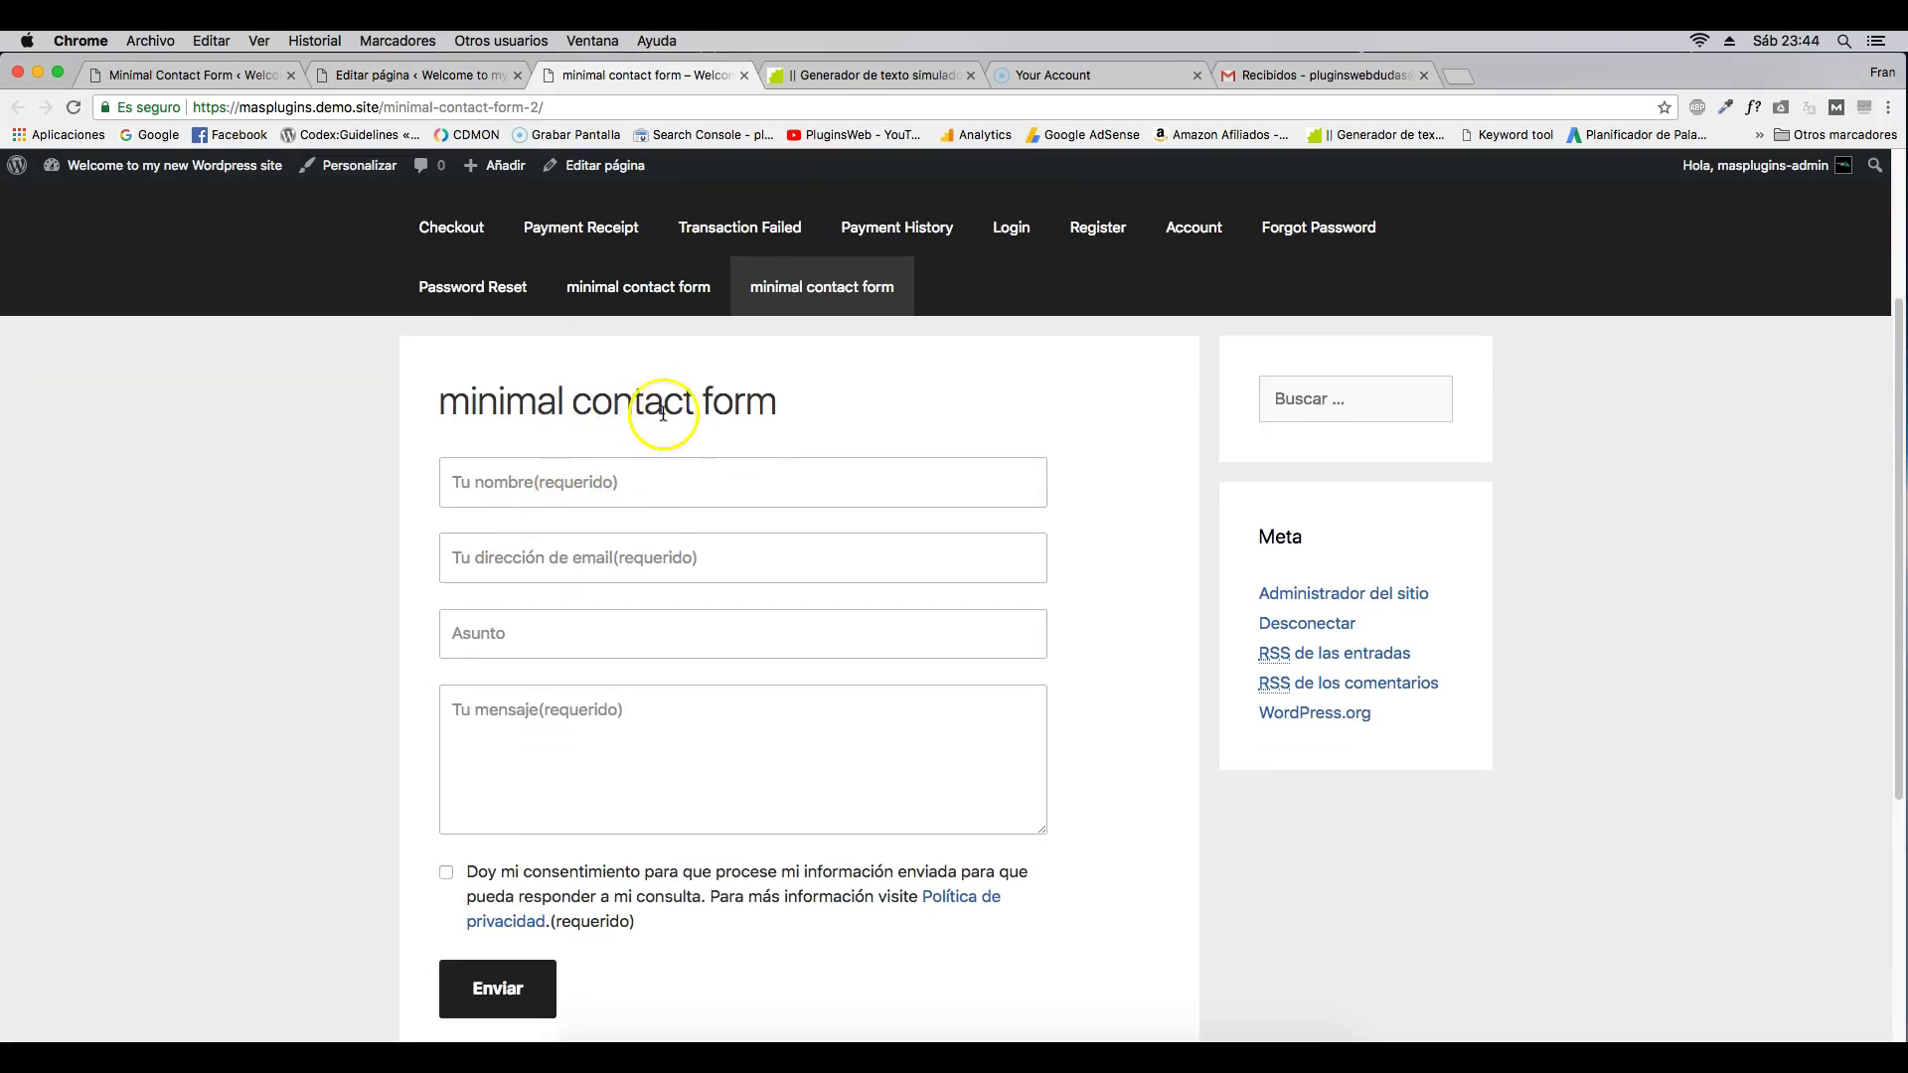
{"action": "left_click", "coordinate": [360, 166]}
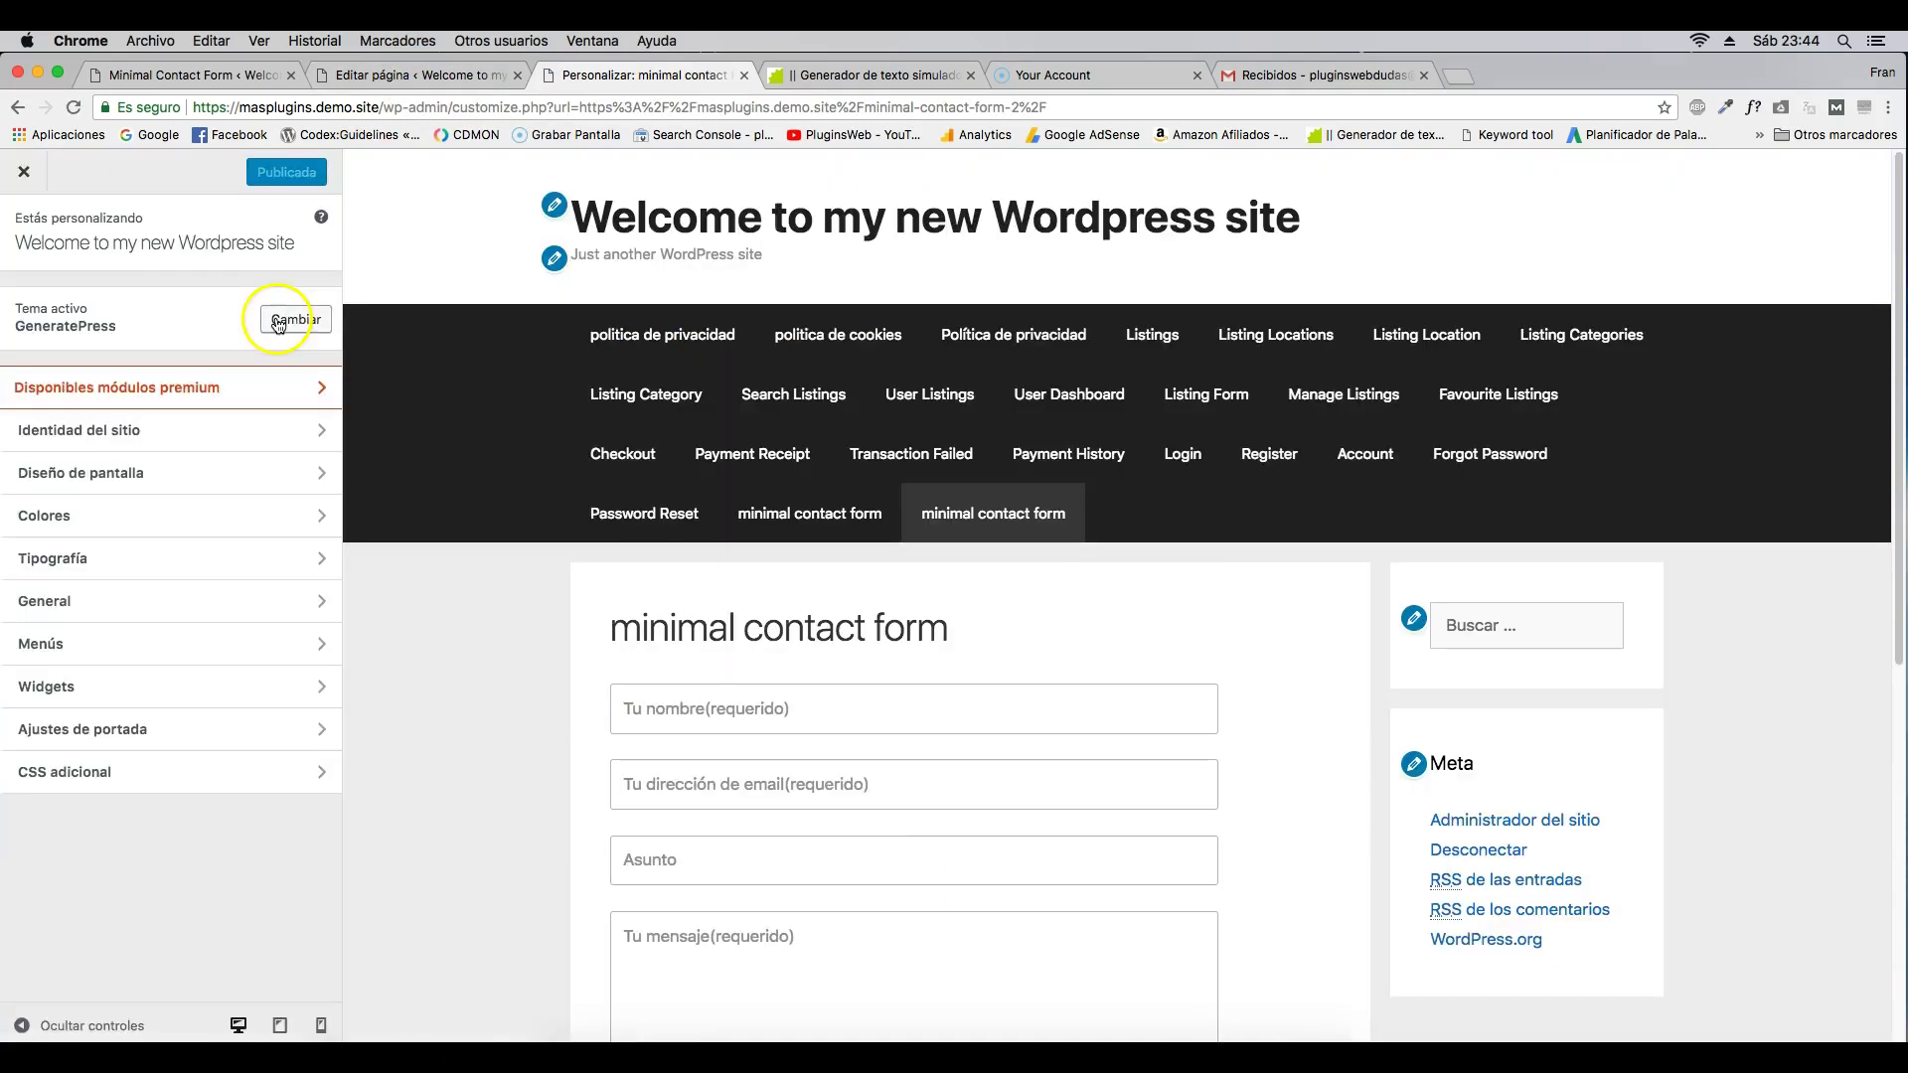
{"action": "left_click", "coordinate": [289, 311]}
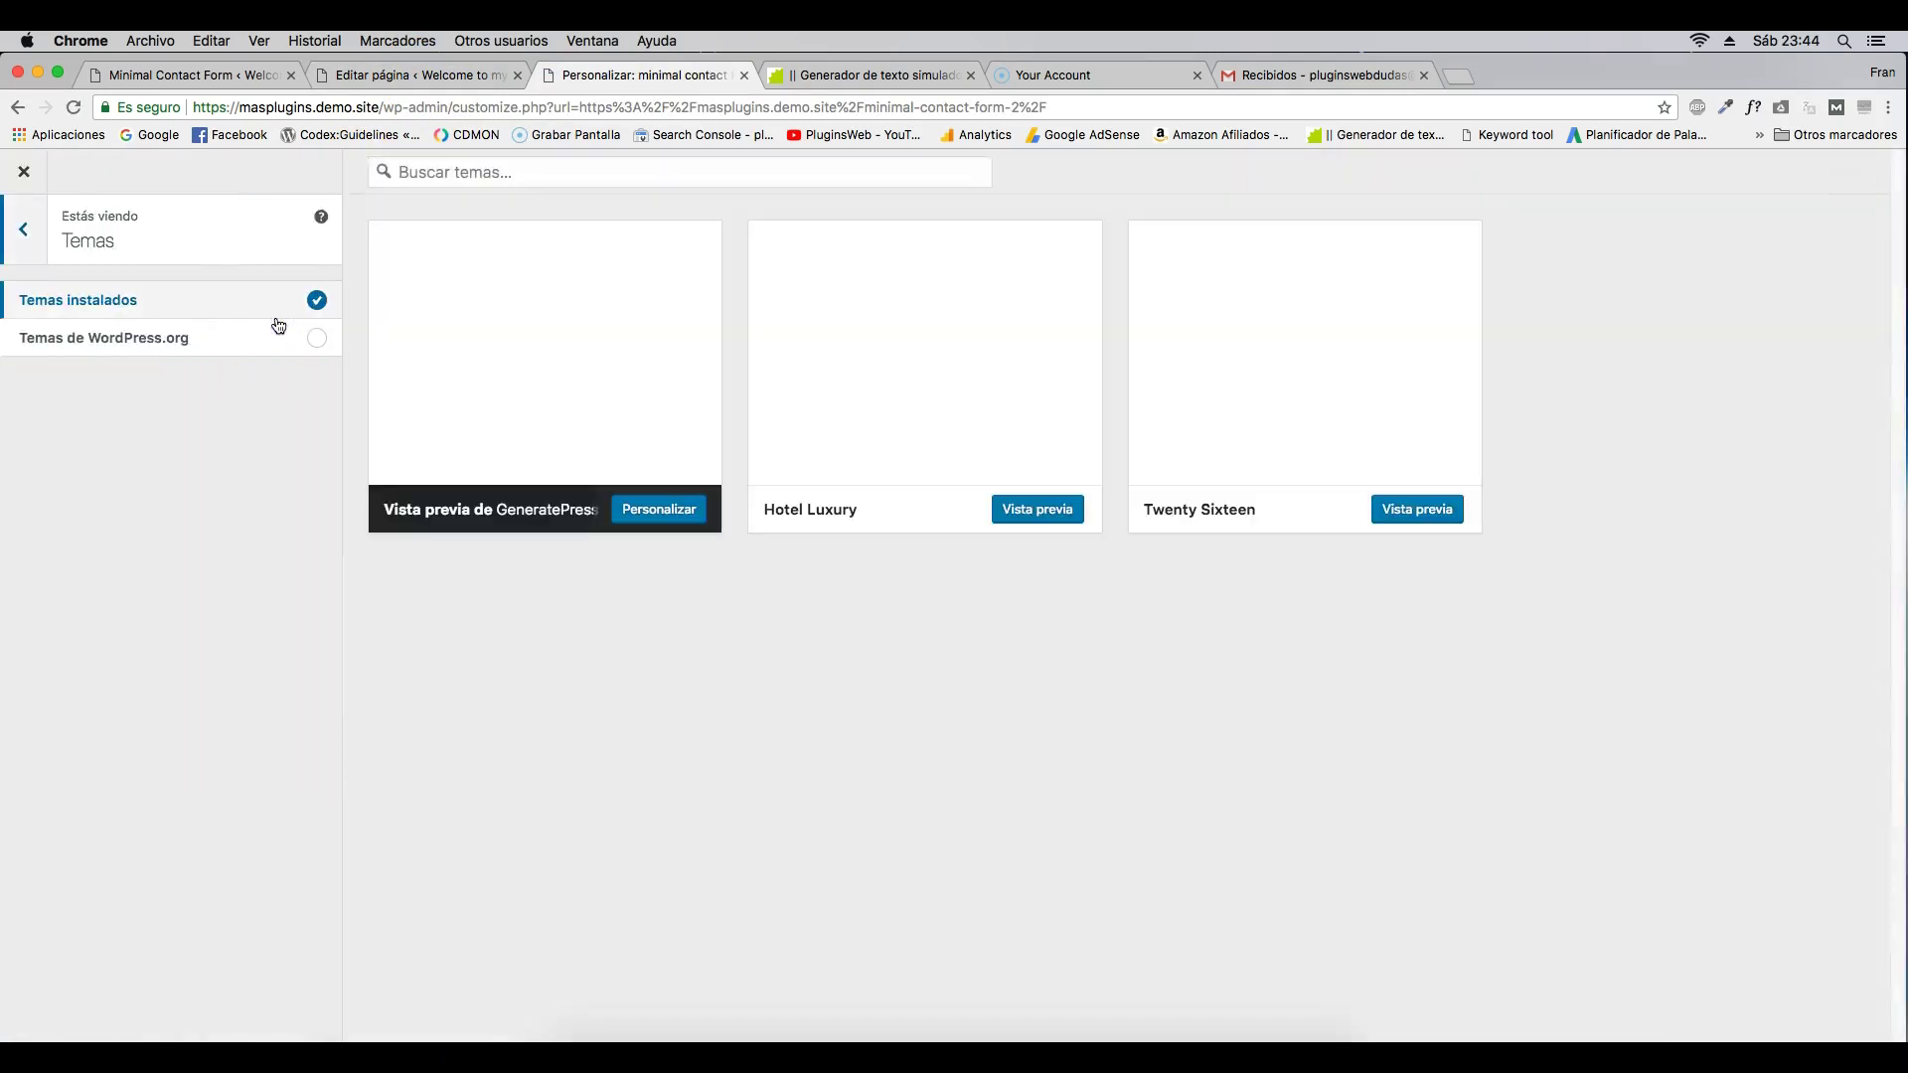
{"action": "left_click", "coordinate": [1033, 510]}
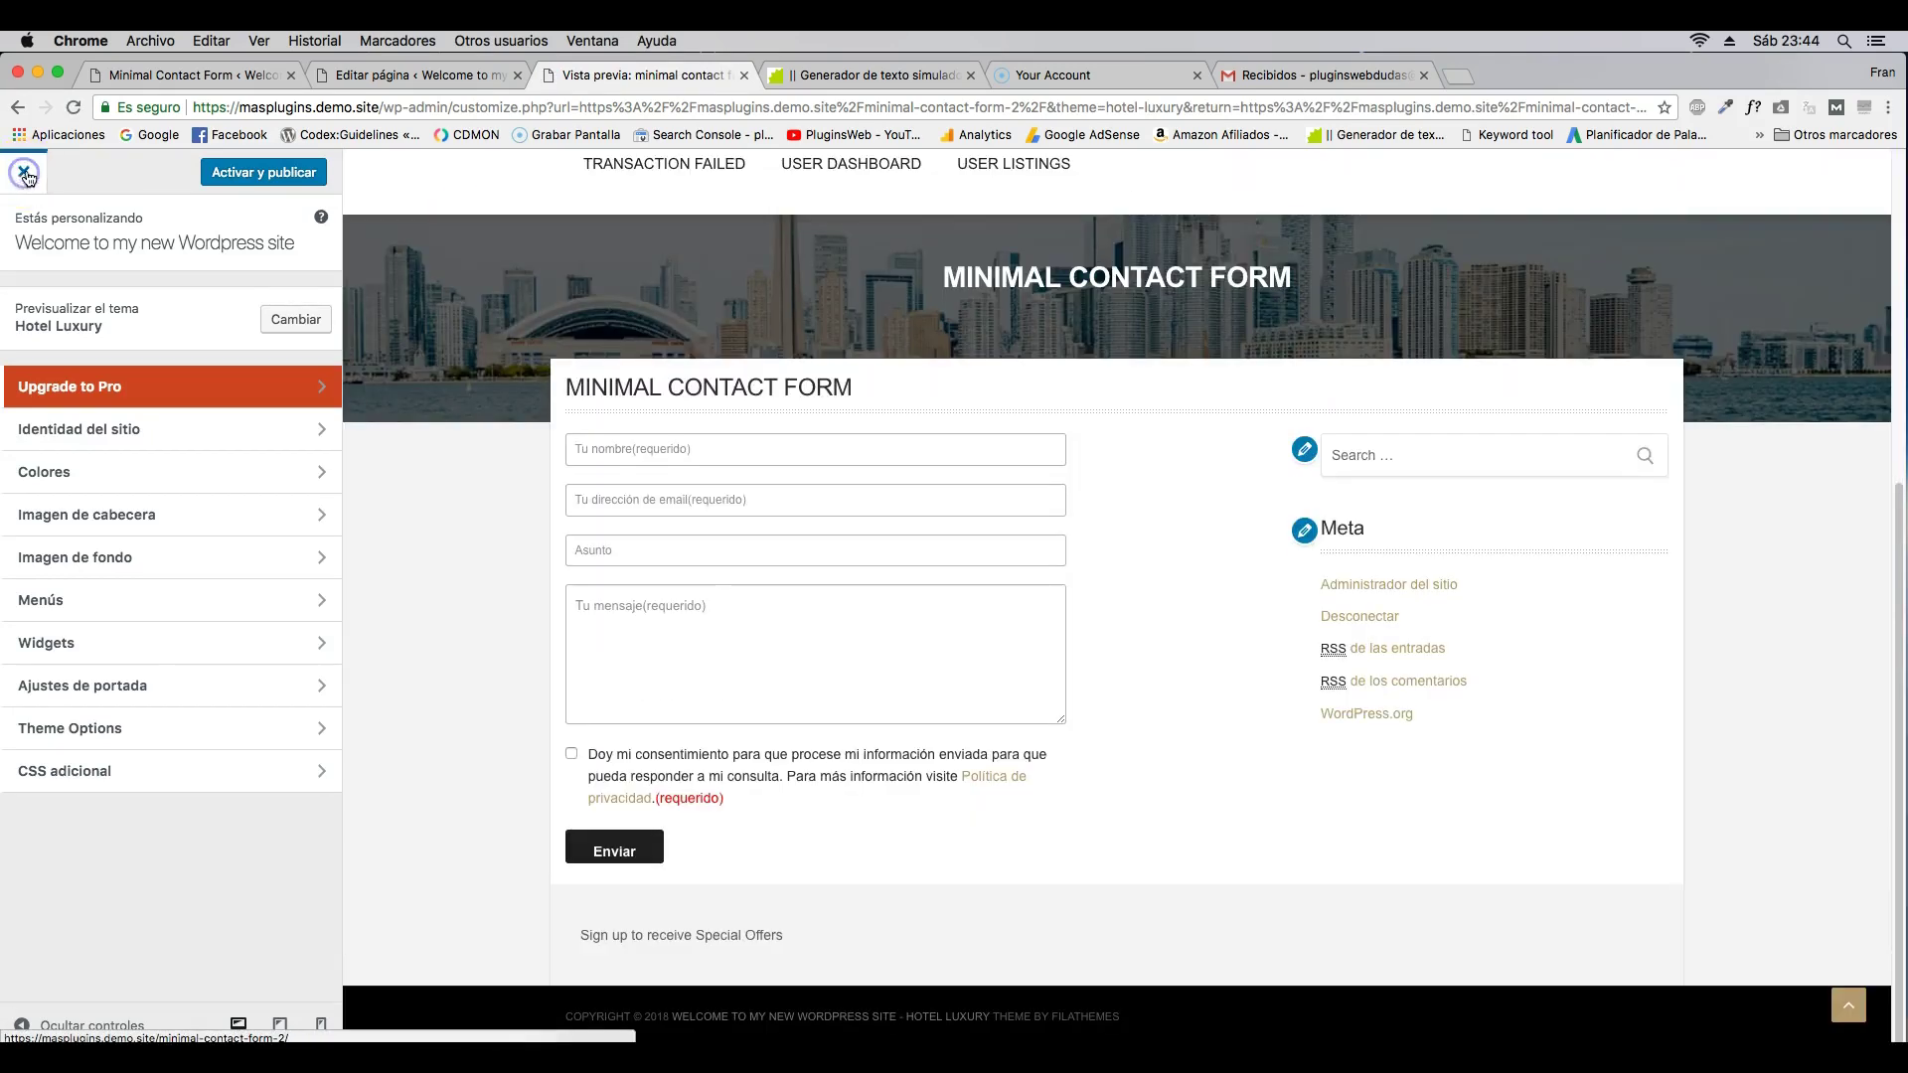
{"action": "left_click", "coordinate": [24, 172]}
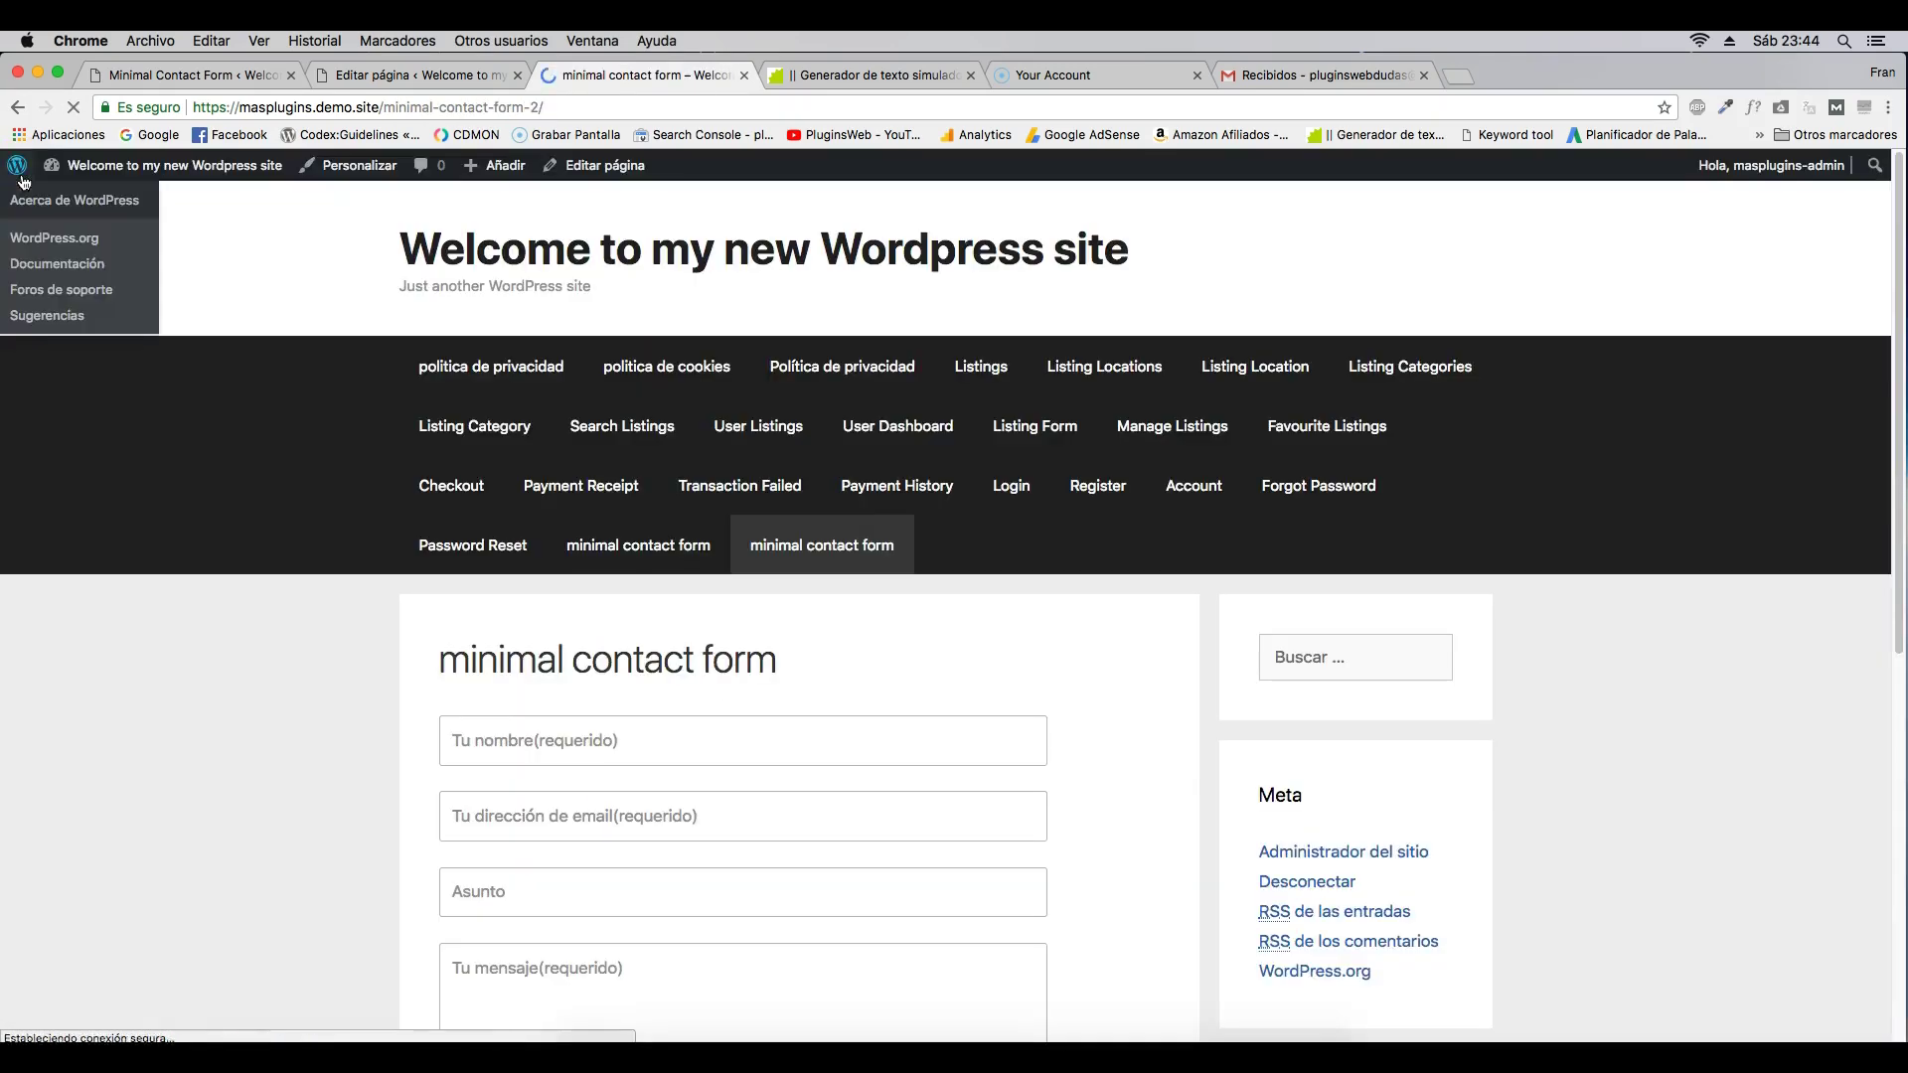
{"action": "scroll", "coordinate": [205, 590], "scroll_direction": "down", "scroll_amount": 3}
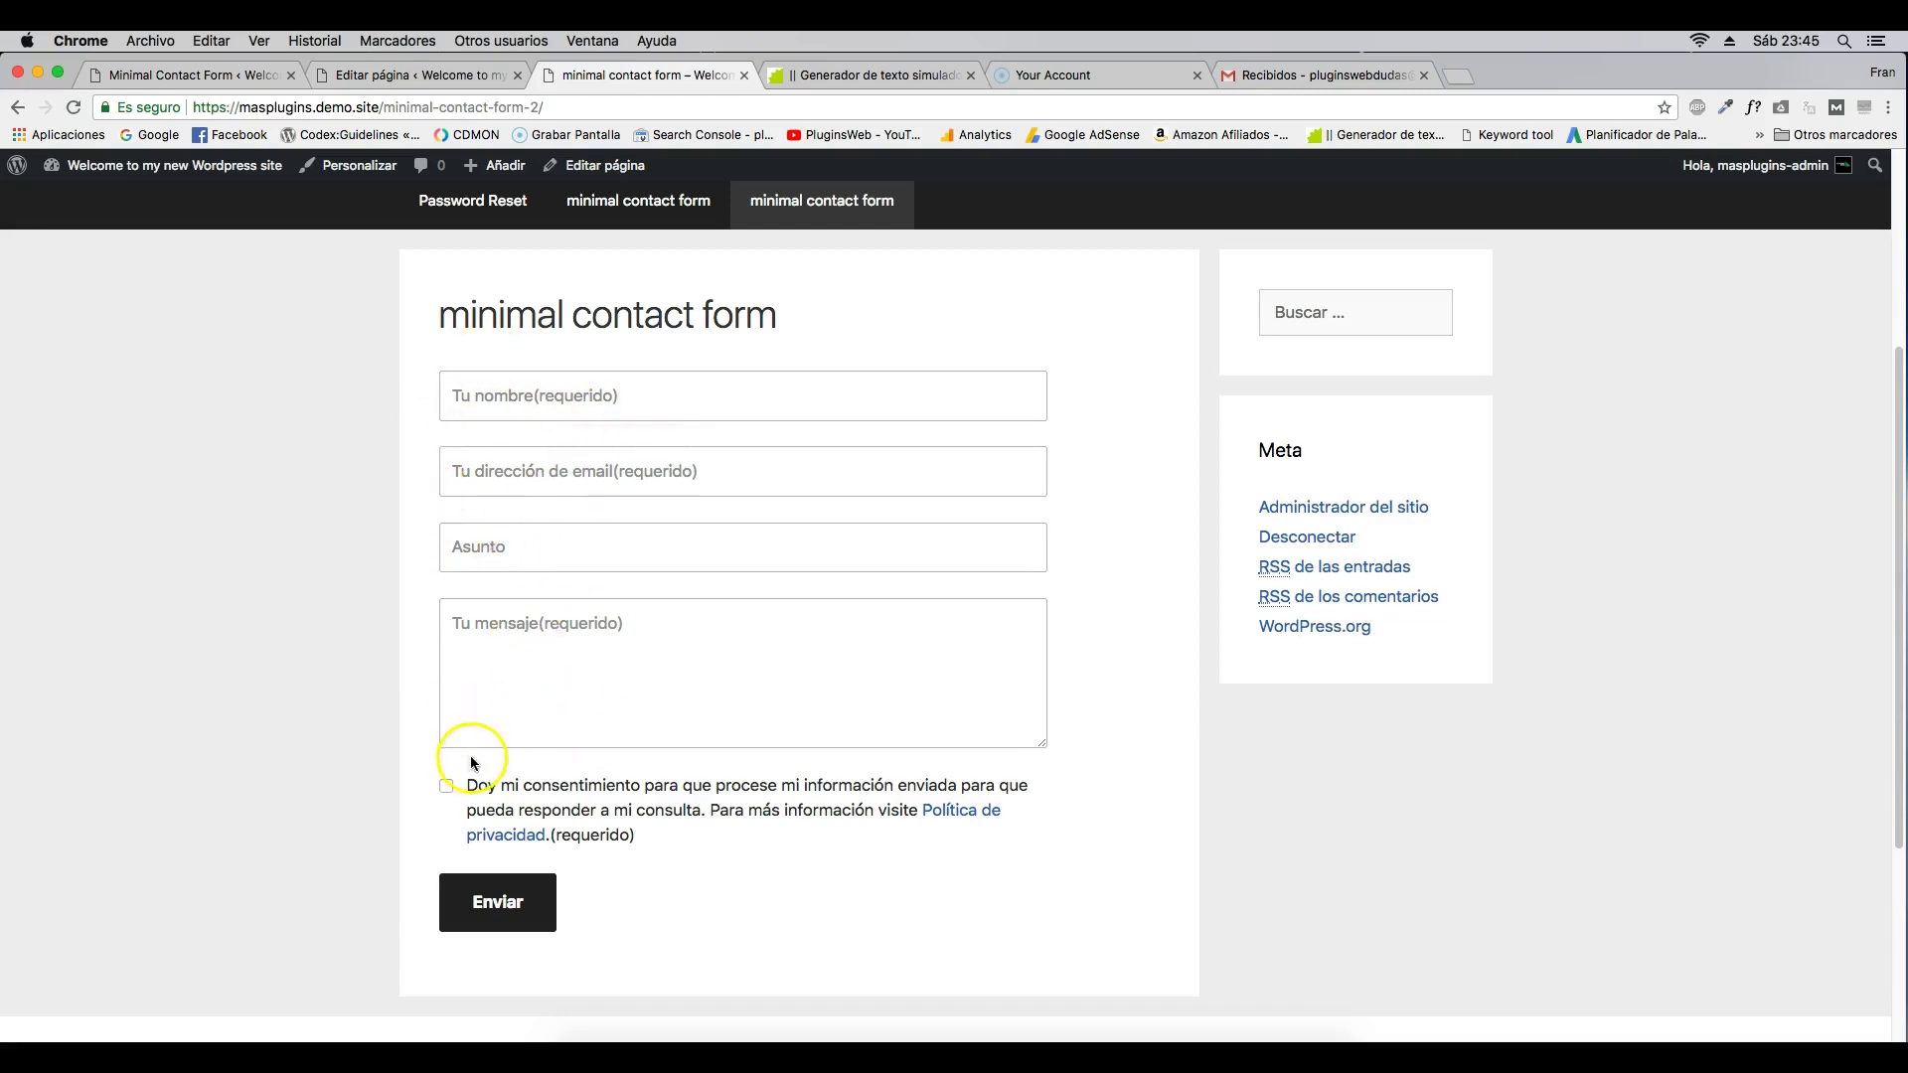
{"action": "scroll", "coordinate": [472, 761], "scroll_direction": "down", "scroll_amount": 3}
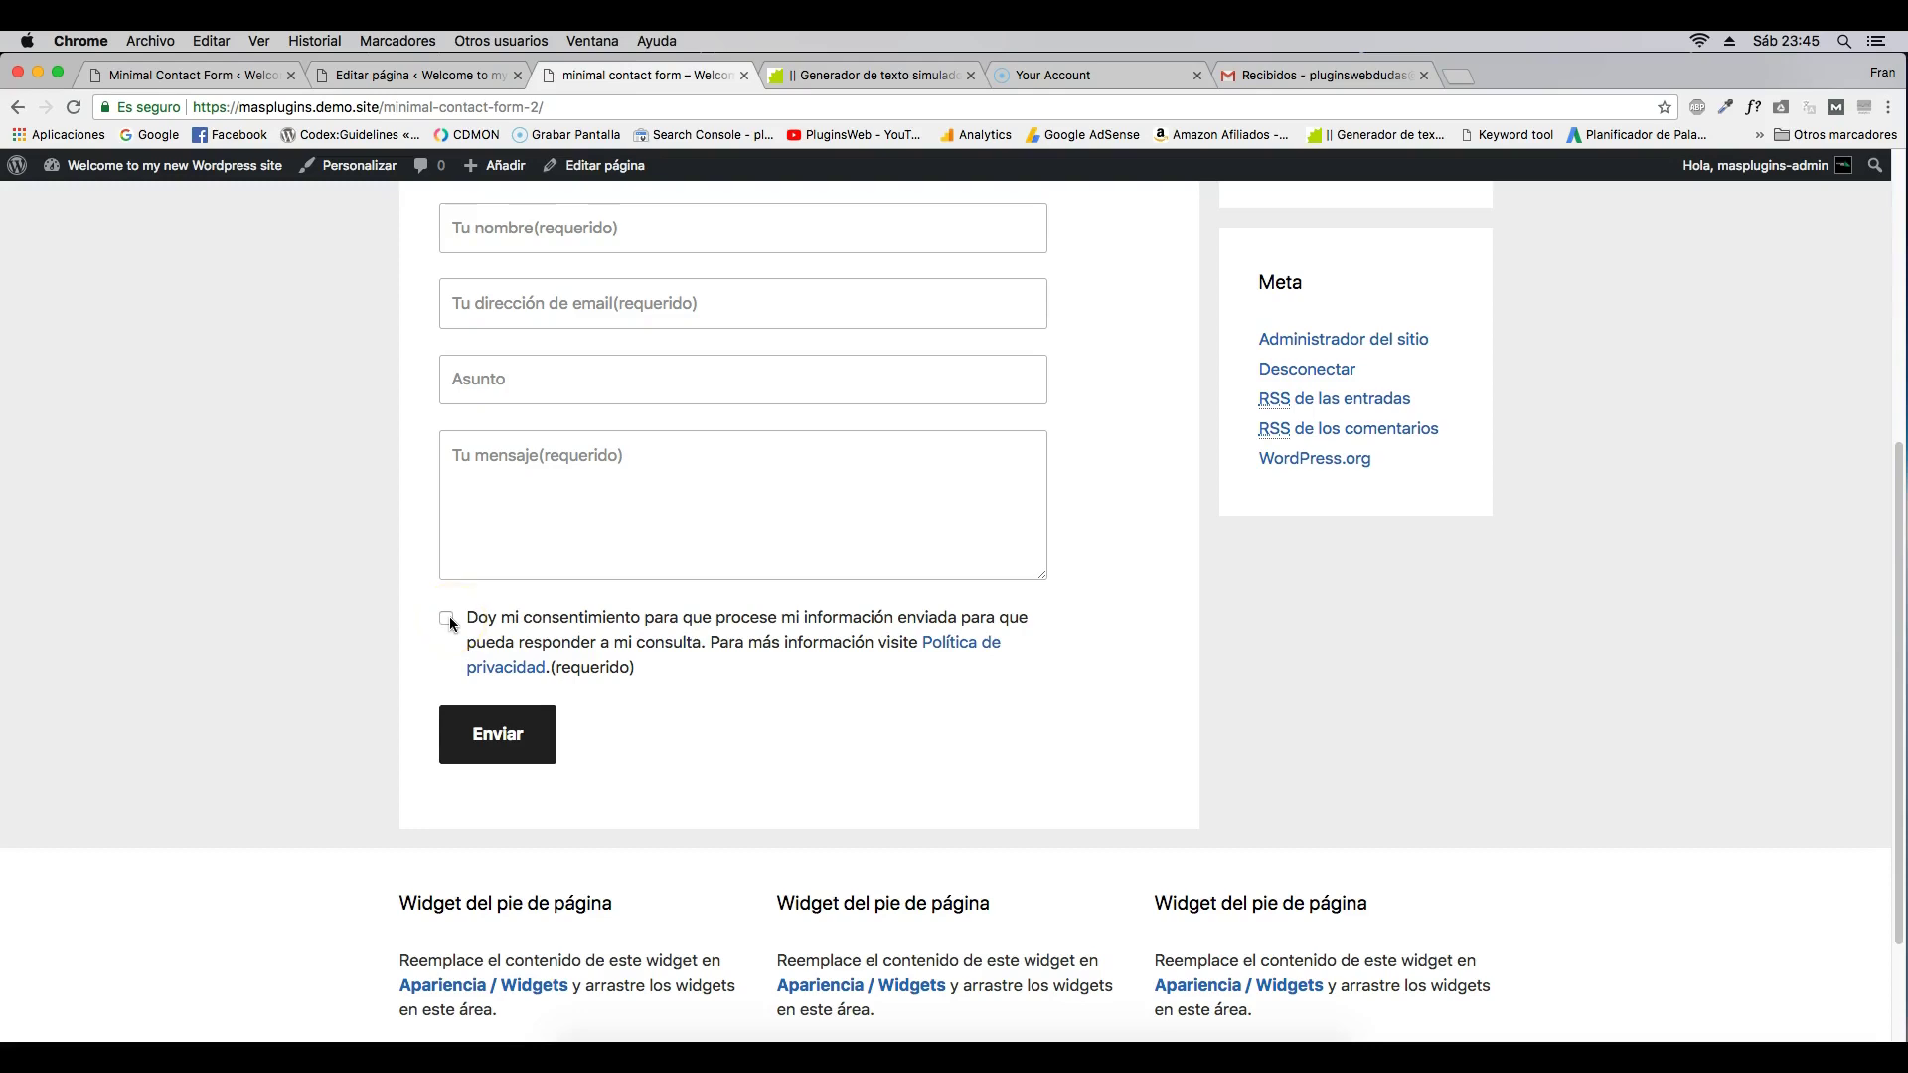
- Open the linked privacy policy, review Ajustes > Privacidad, then return to the contact form tab
{"action": "left_click", "coordinate": [962, 645]}
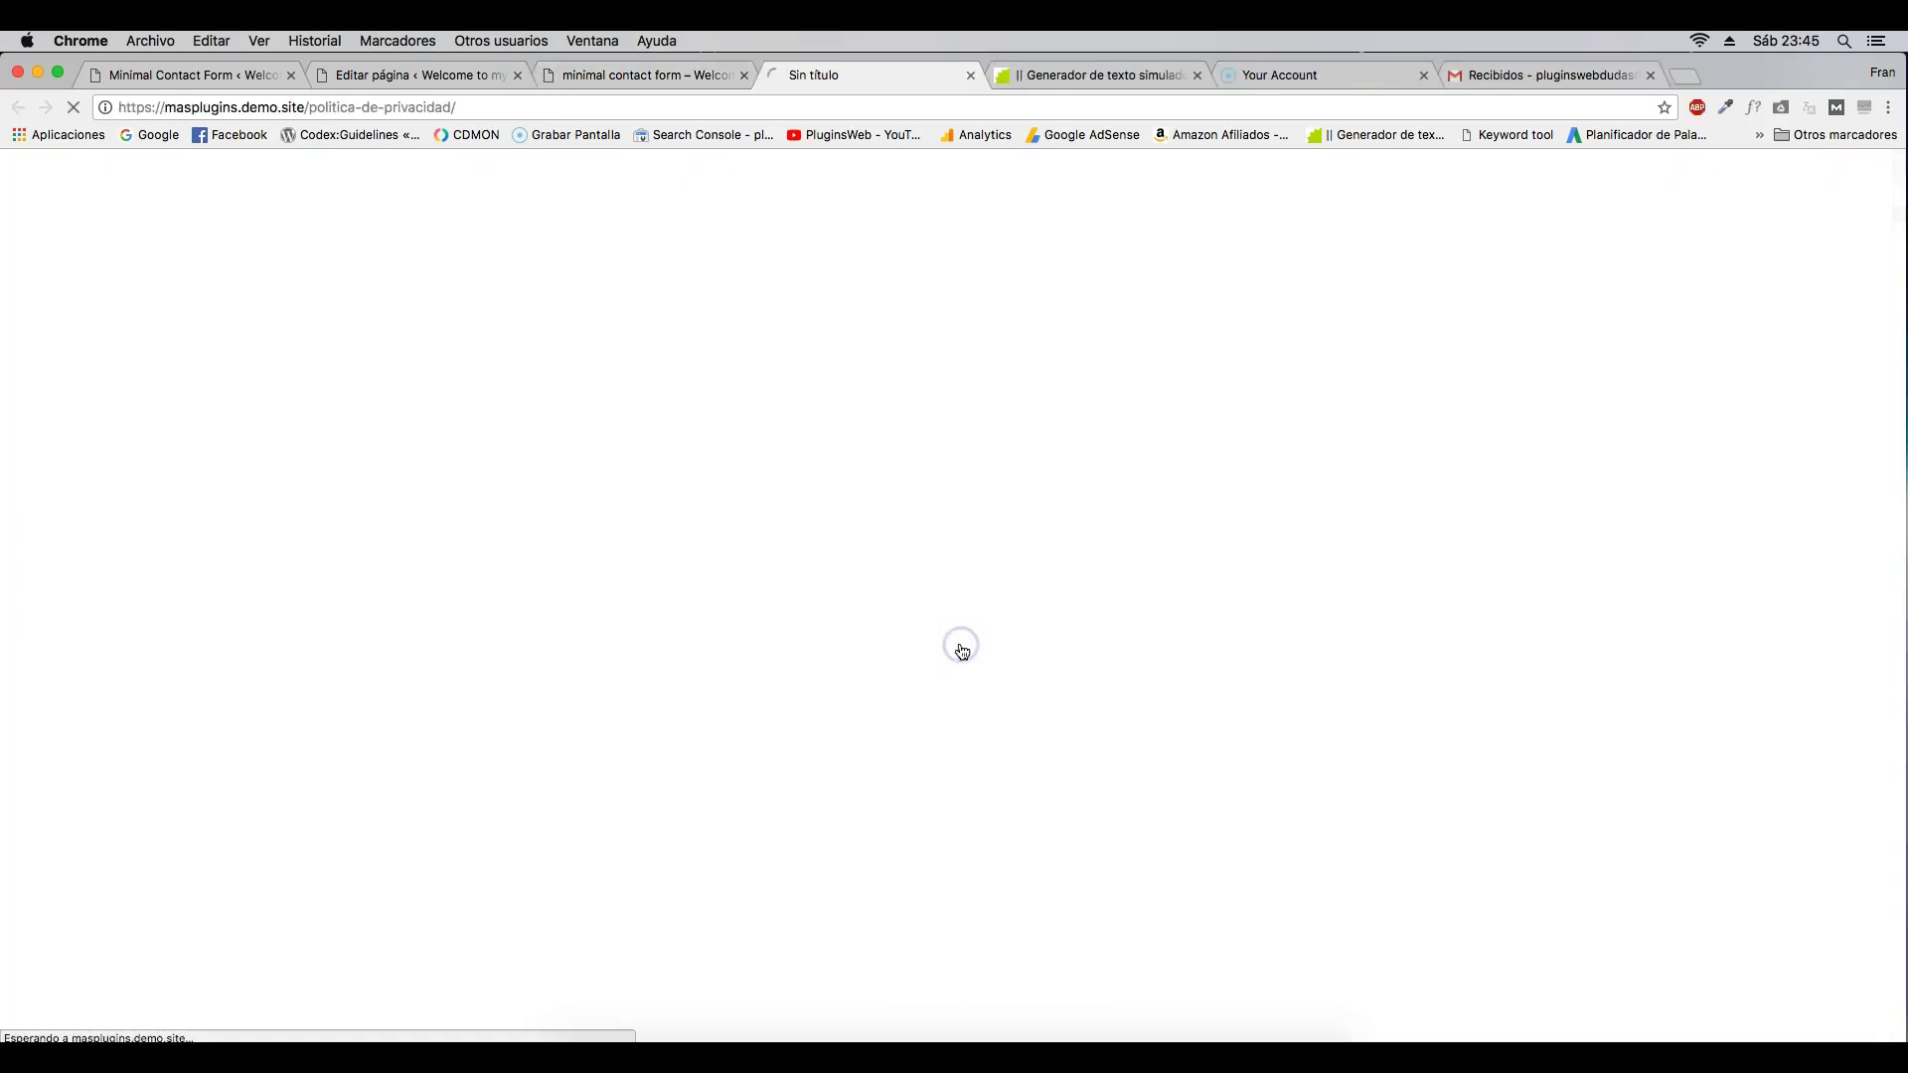
{"action": "scroll", "coordinate": [779, 587], "scroll_direction": "down", "scroll_amount": 15}
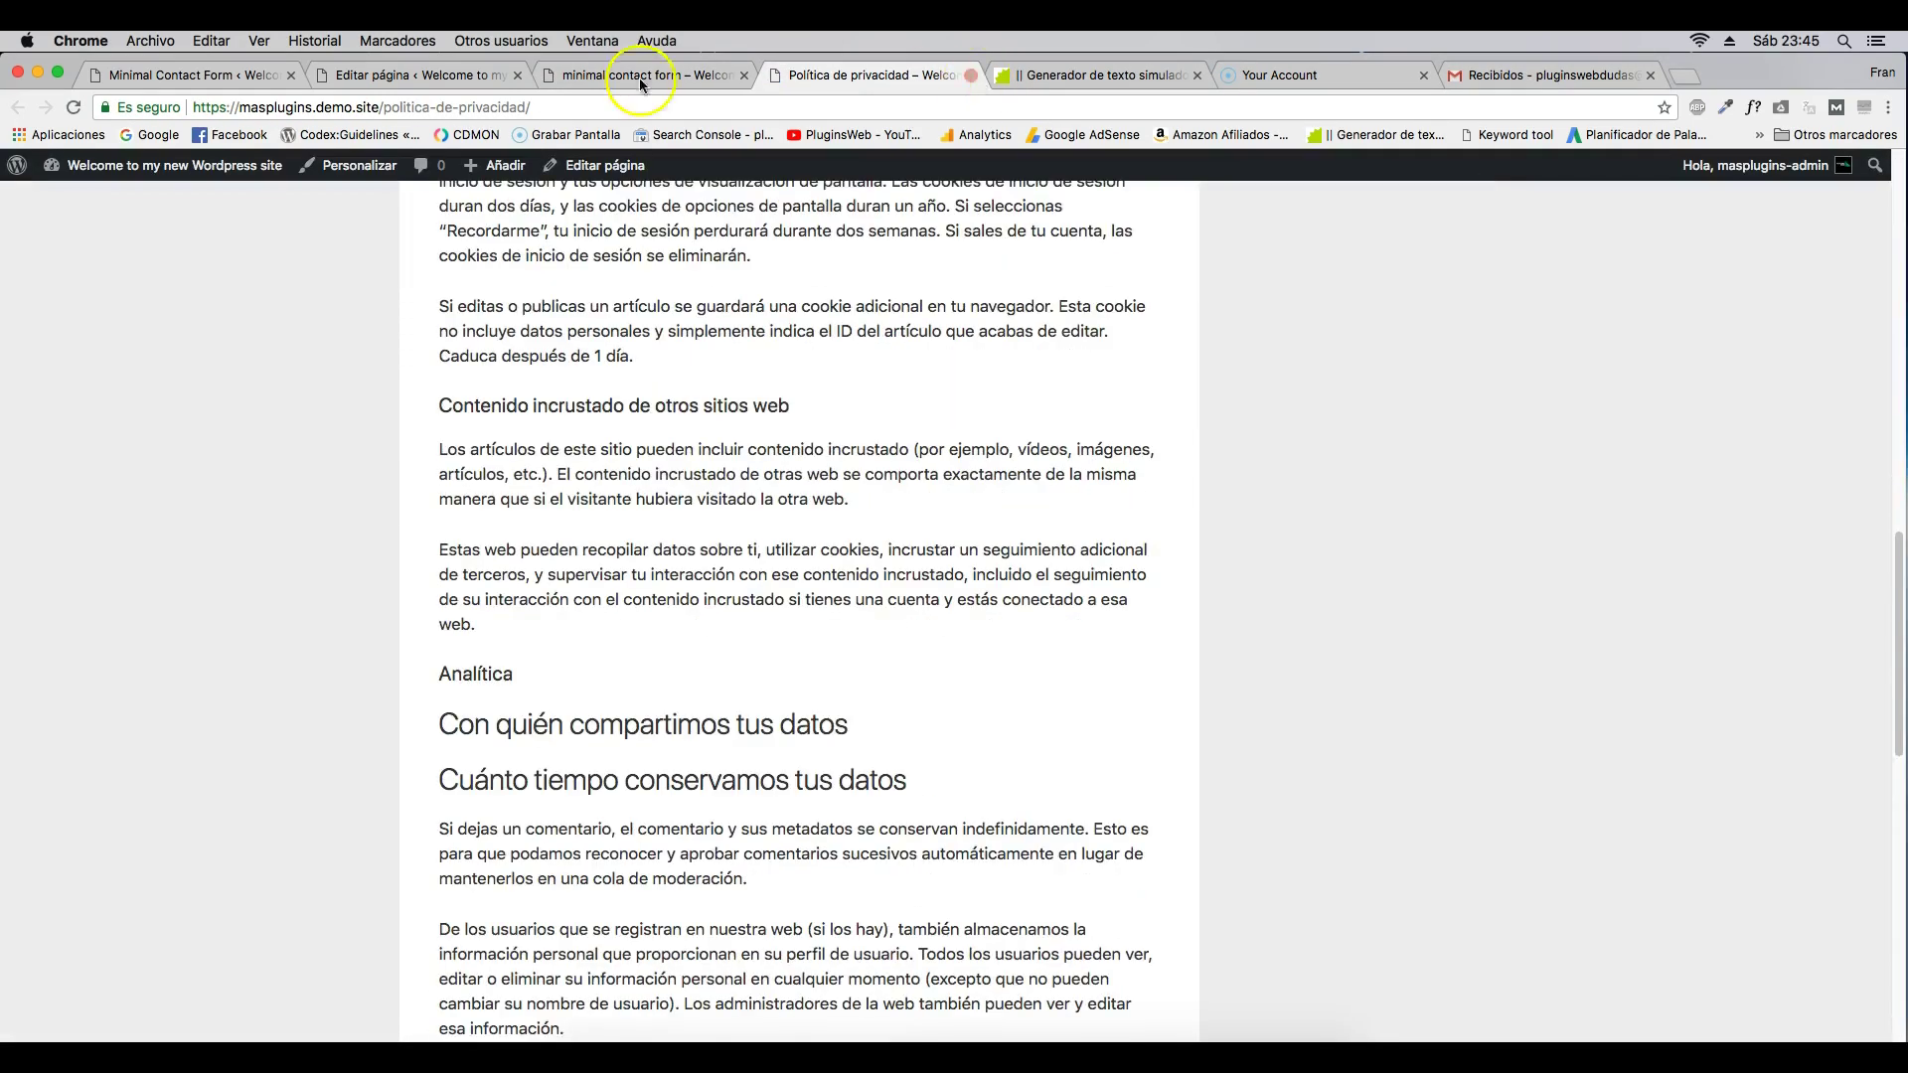
{"action": "mouse_move", "coordinate": [153, 170]}
{"action": "left_click", "coordinate": [105, 198]}
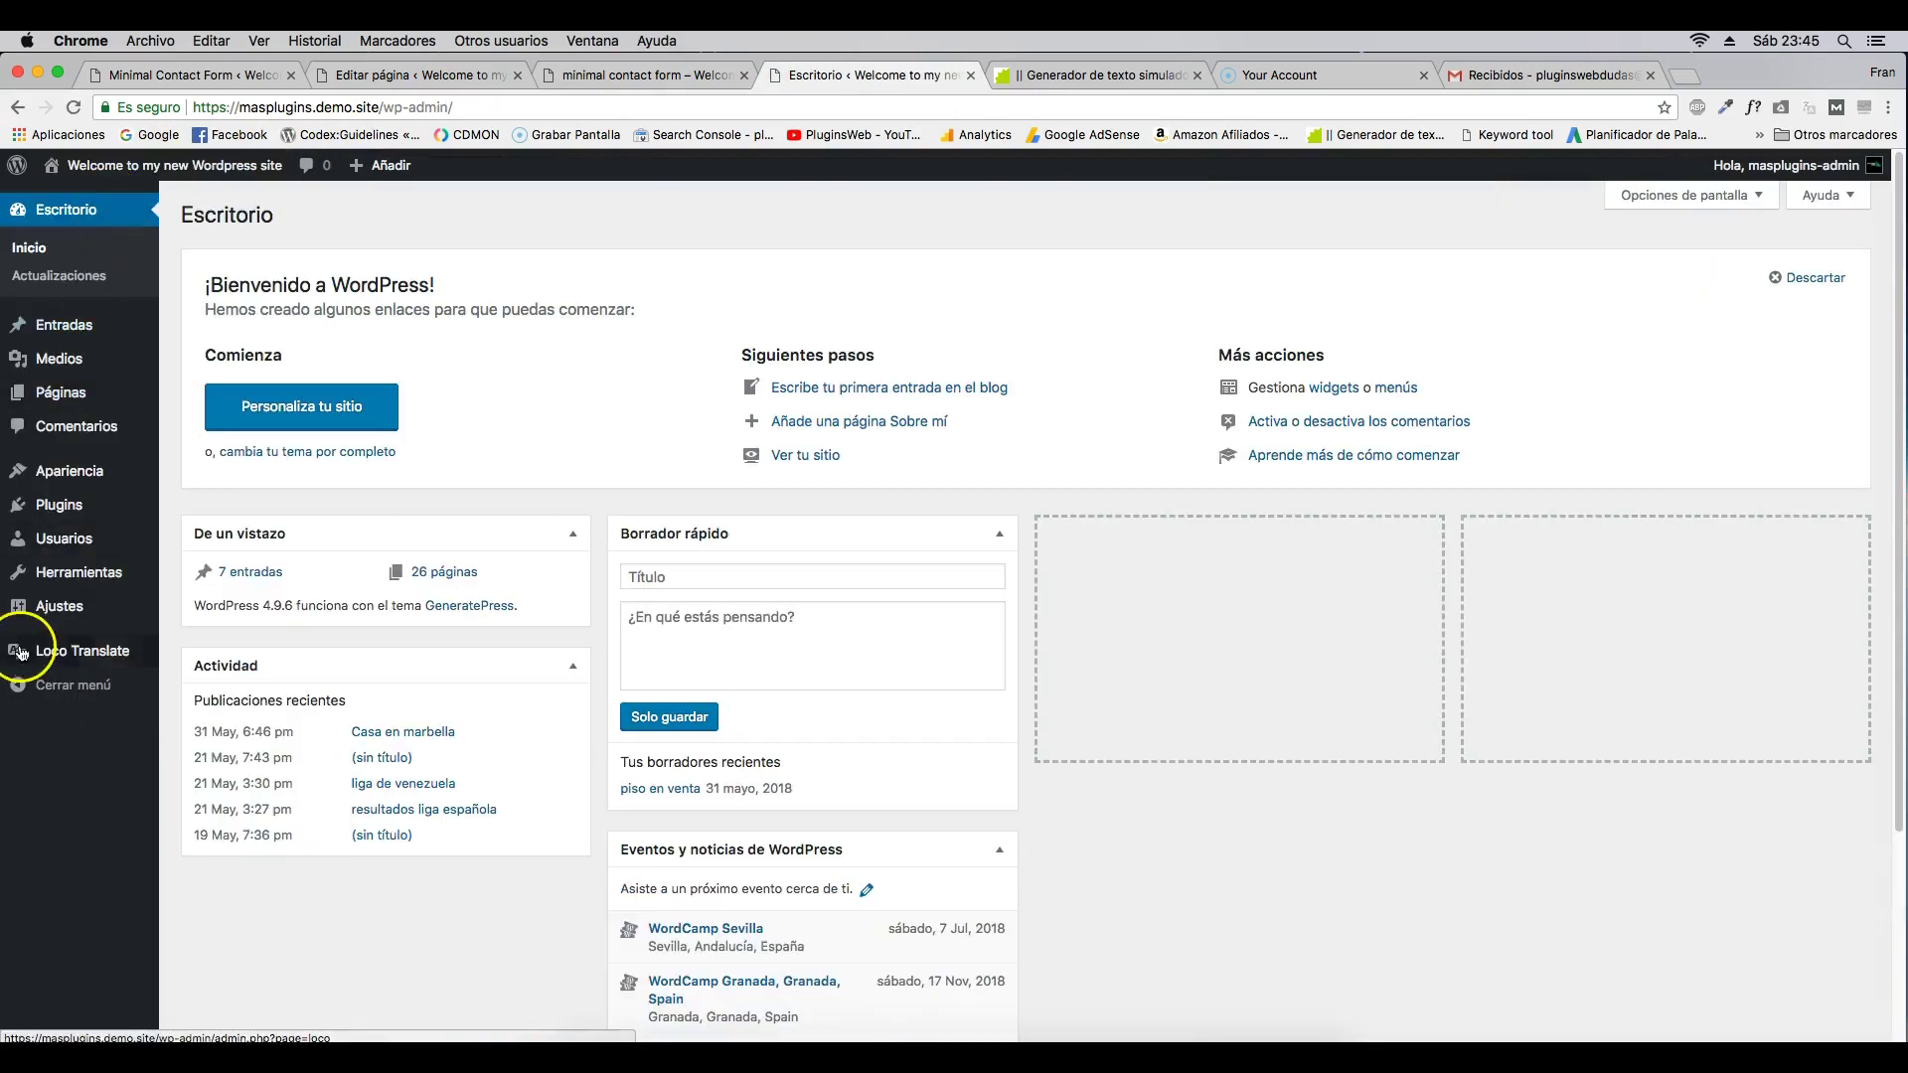
{"action": "mouse_move", "coordinate": [69, 576]}
{"action": "left_click", "coordinate": [208, 773]}
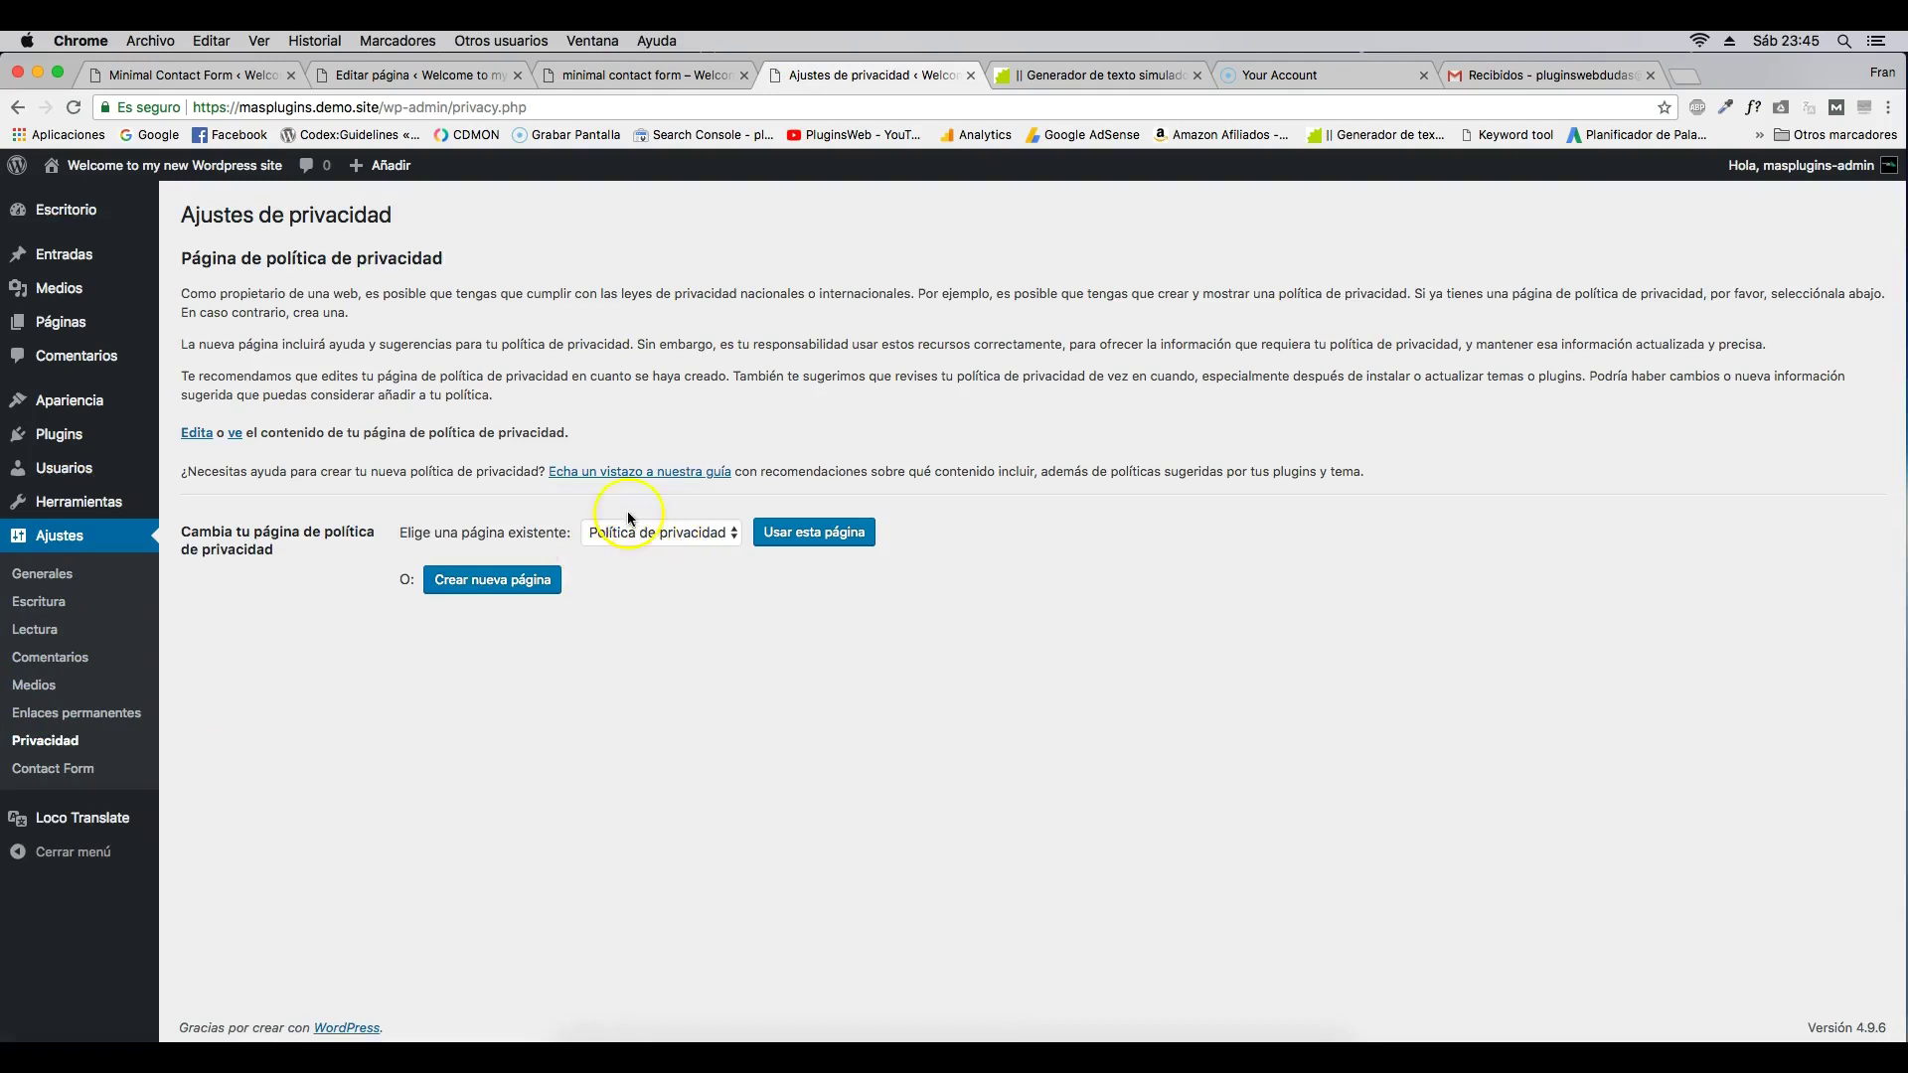
{"action": "left_click", "coordinate": [971, 77]}
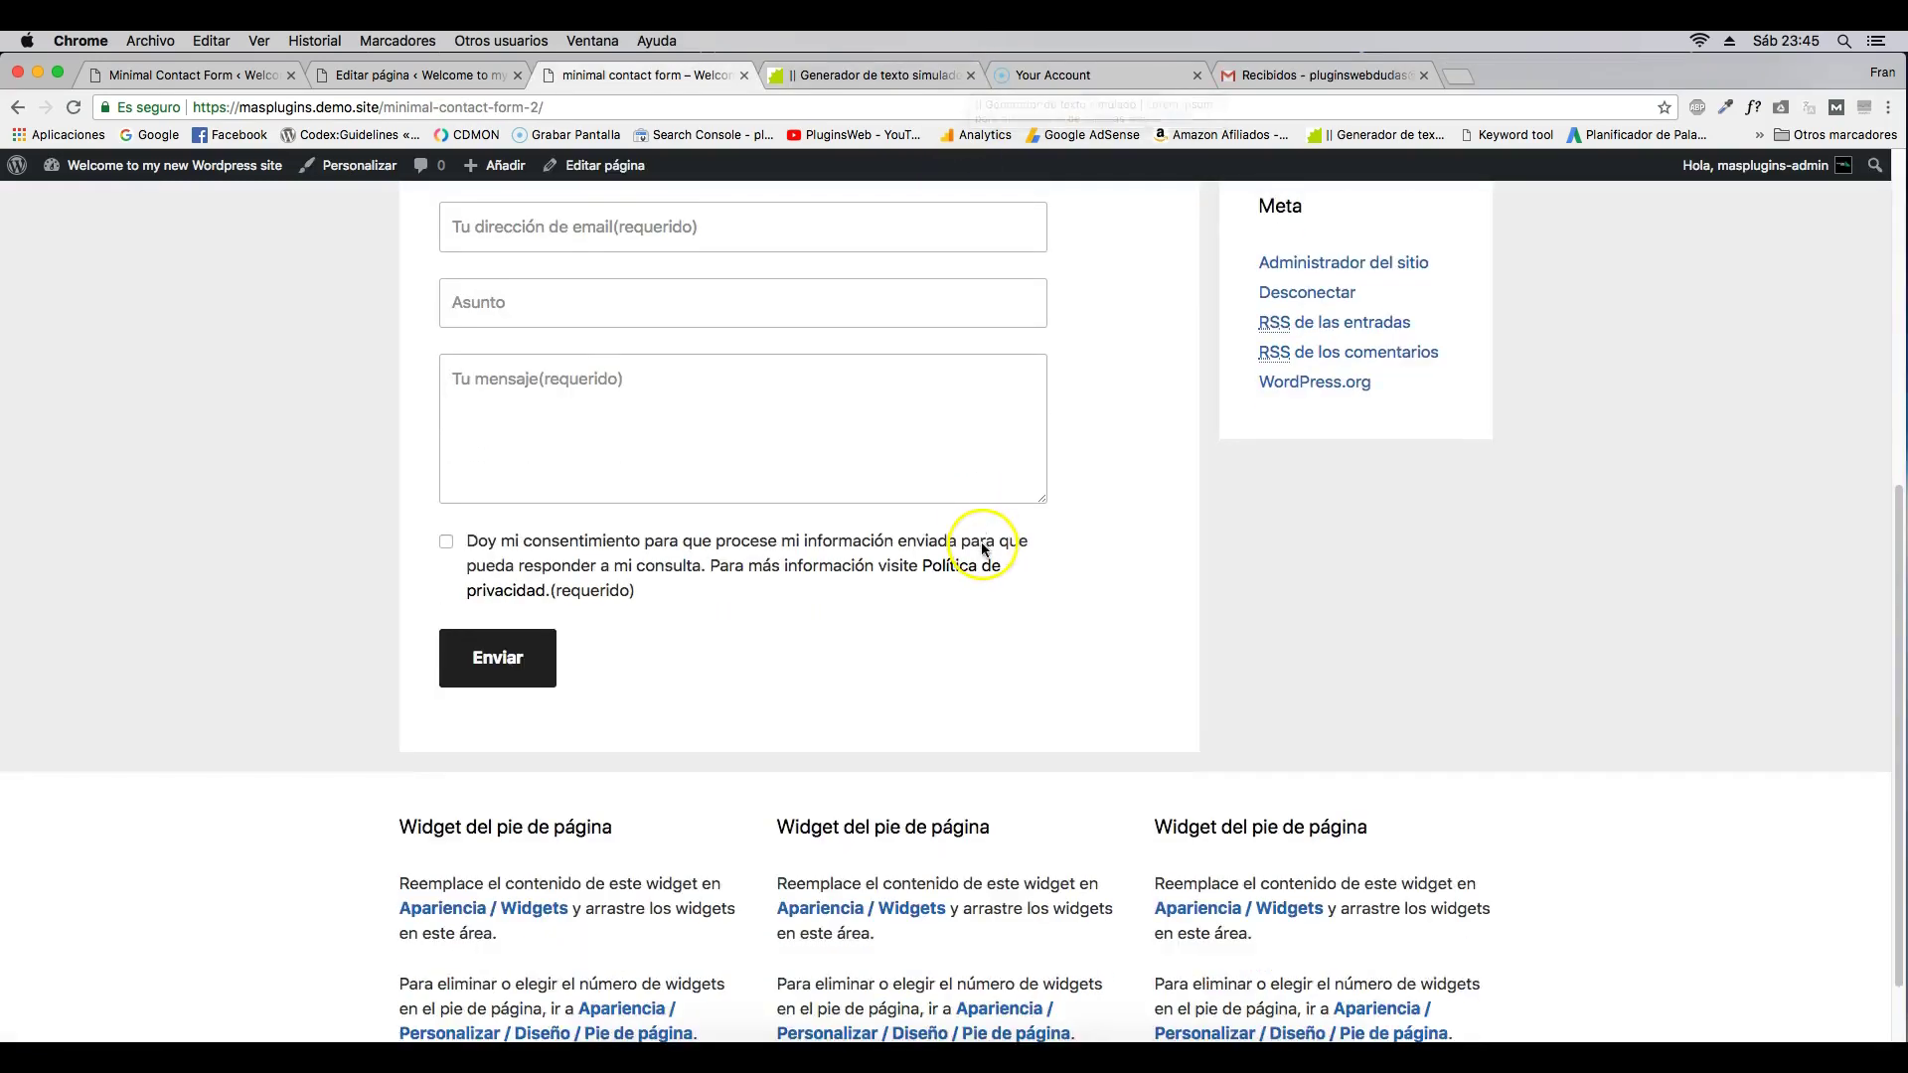
{"action": "scroll", "coordinate": [983, 527], "scroll_direction": "up", "scroll_amount": 3}
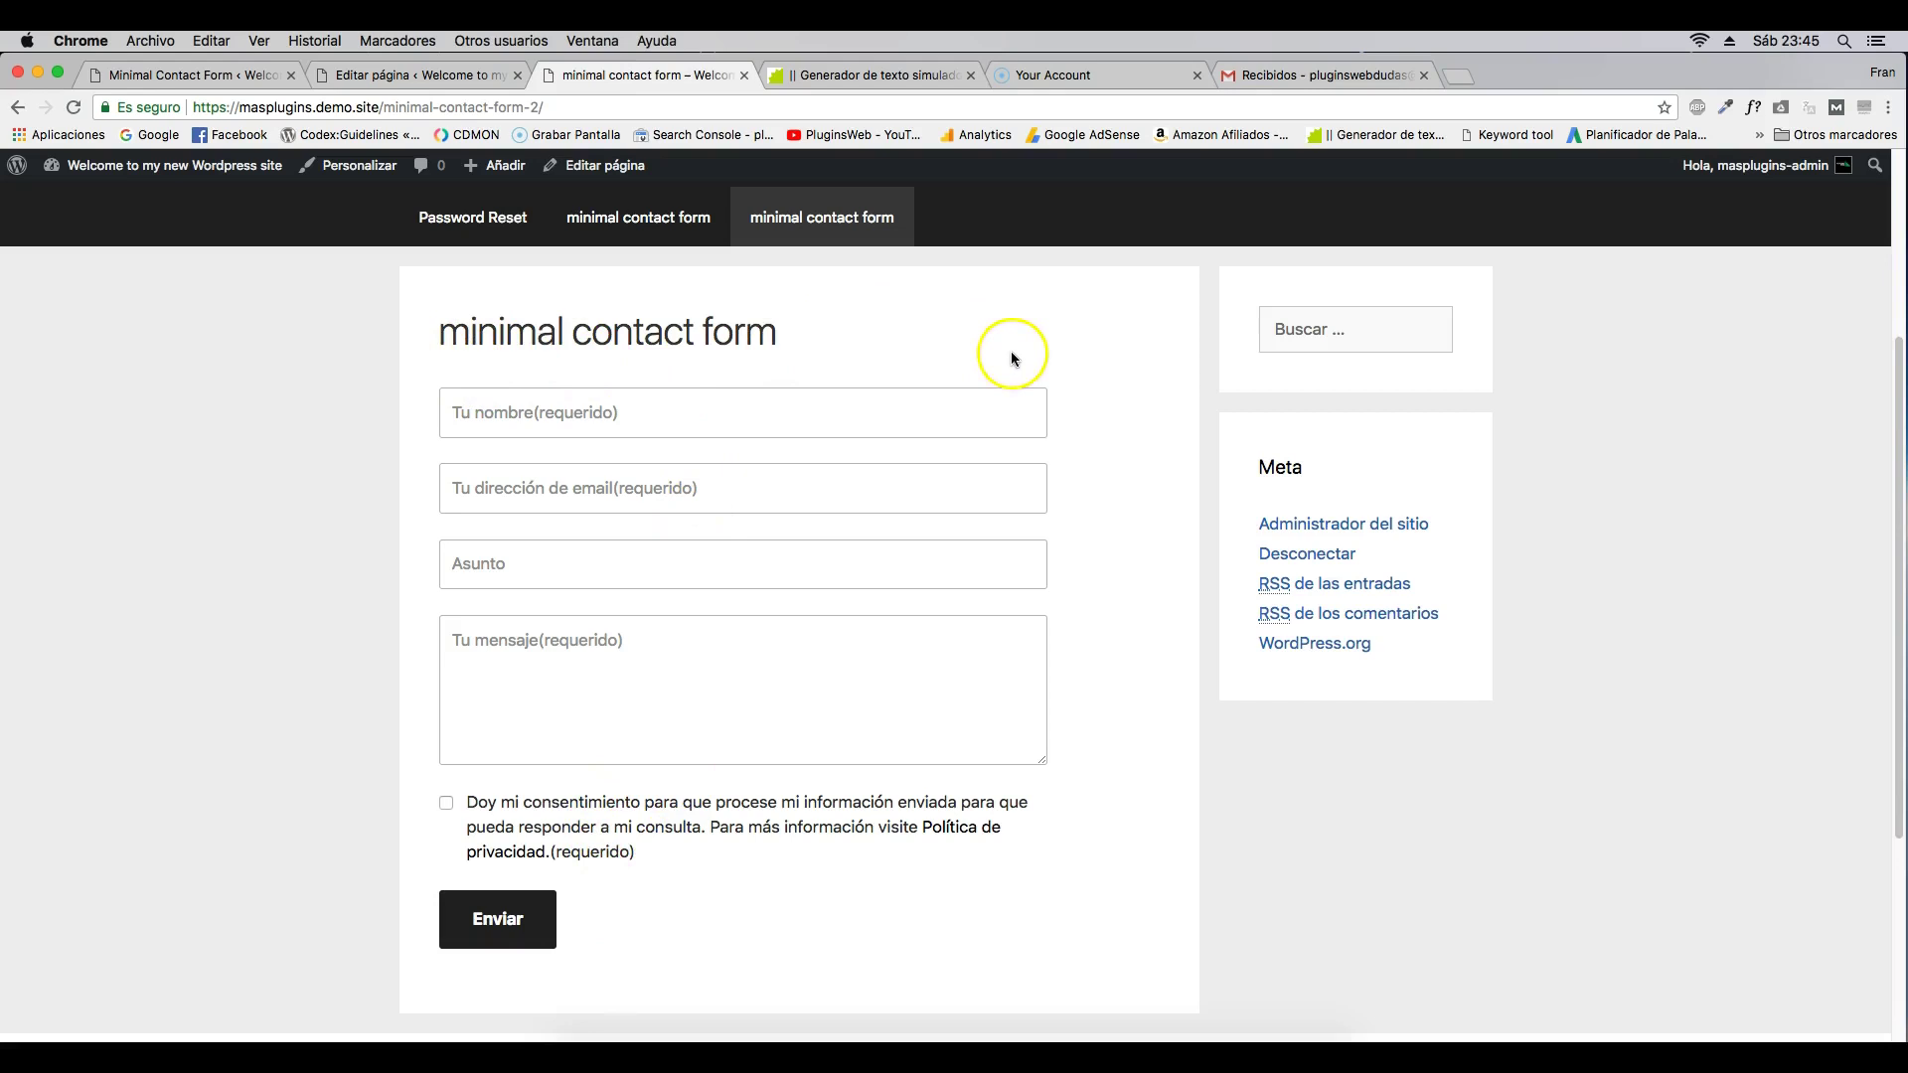
- Copy the data-protection notice paragraph from the PluginsWeb contact page
{"action": "left_click", "coordinate": [880, 75]}
{"action": "left_click_drag", "start_coordinate": [862, 329], "coordinate": [1155, 399]}
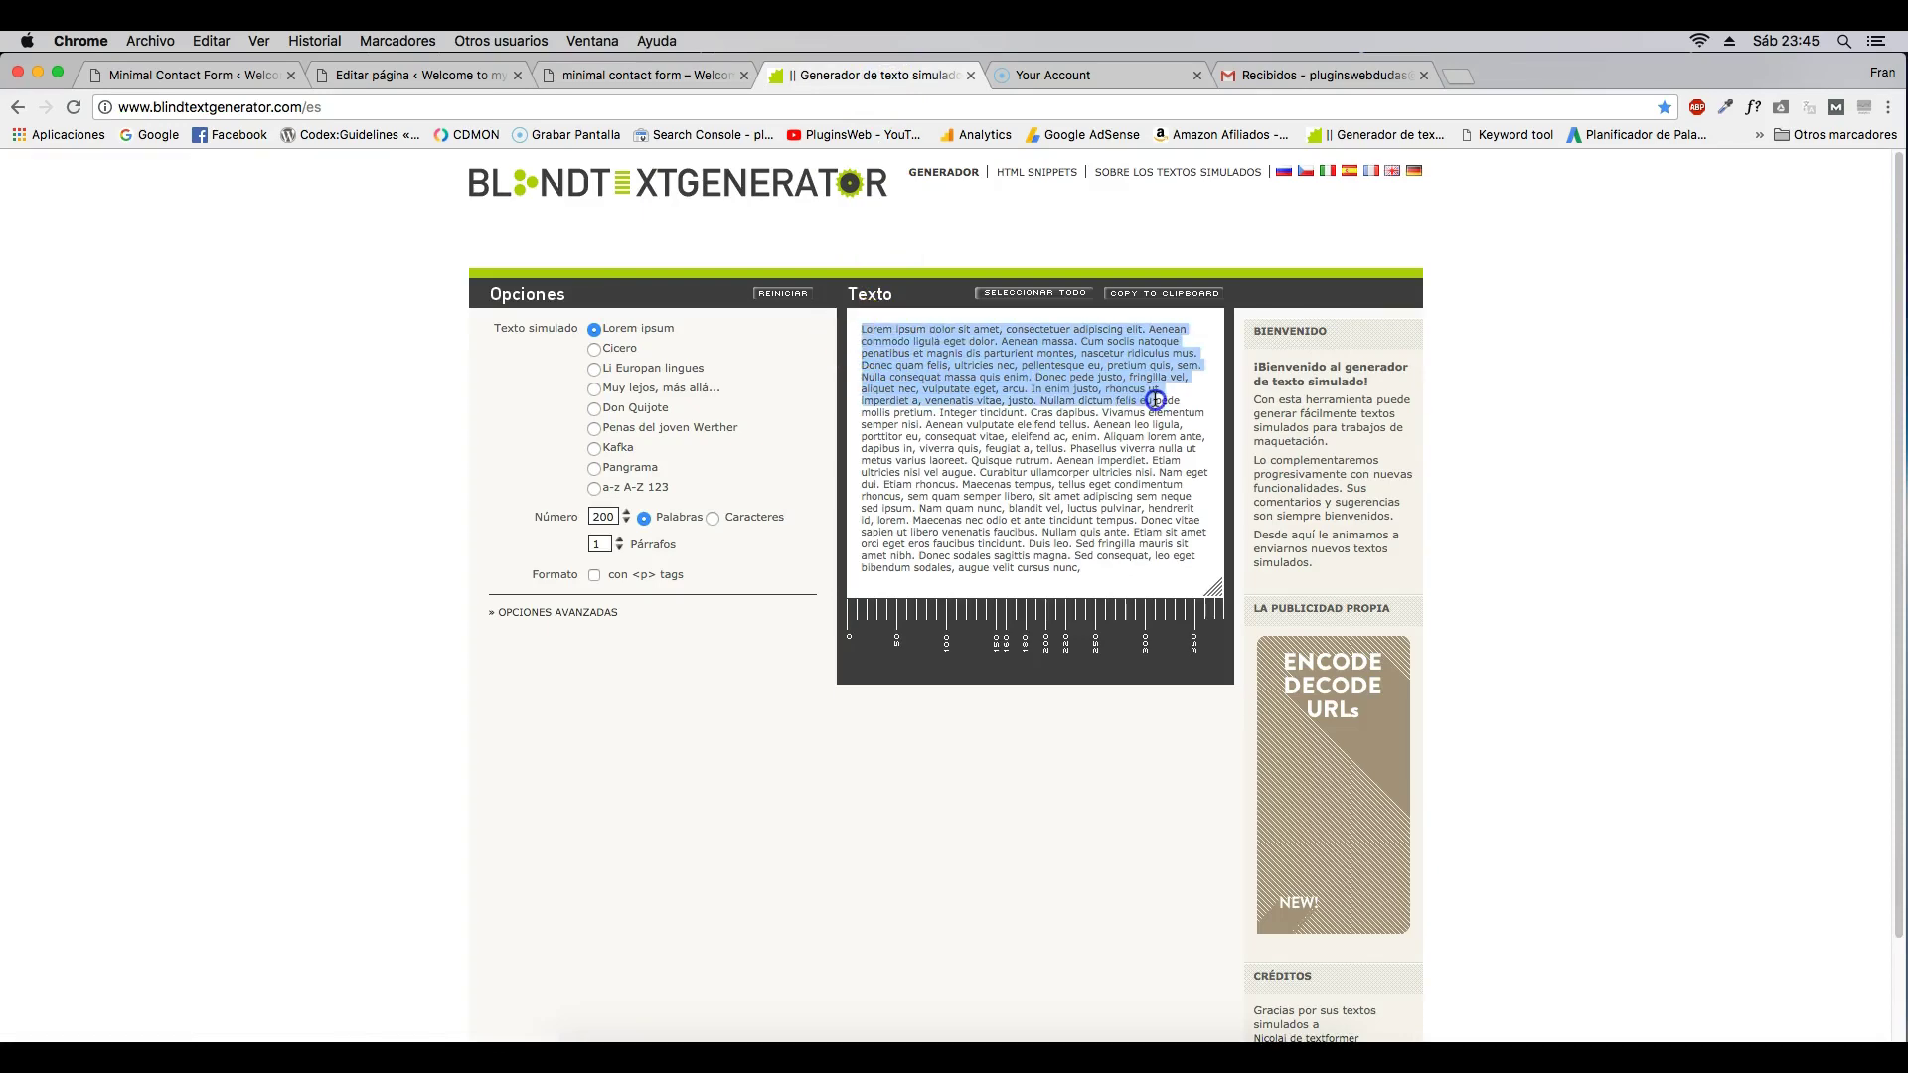
{"action": "left_click", "coordinate": [1042, 294]}
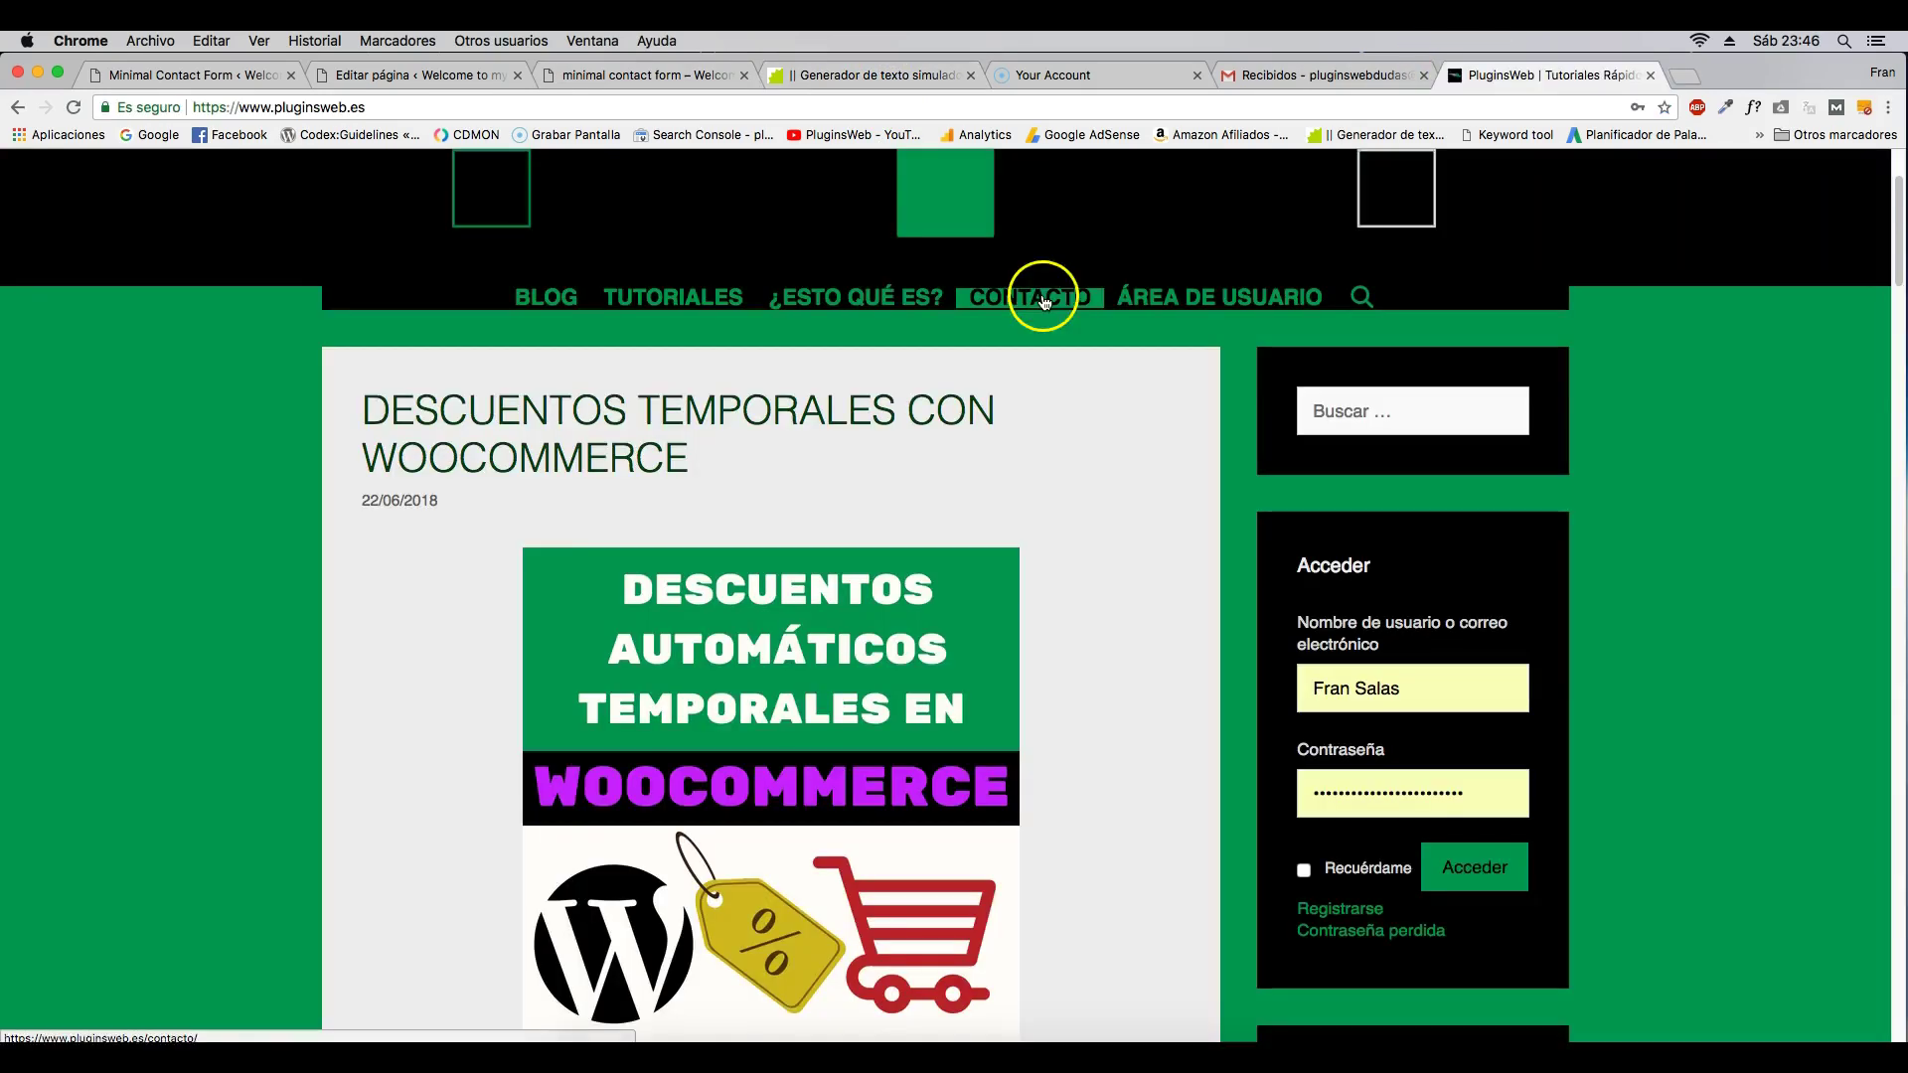
{"action": "scroll", "coordinate": [971, 502], "scroll_direction": "down", "scroll_amount": 10}
{"action": "triple_click", "coordinate": [600, 700]}
{"action": "right_click", "coordinate": [599, 700]}
{"action": "left_click", "coordinate": [673, 745]}
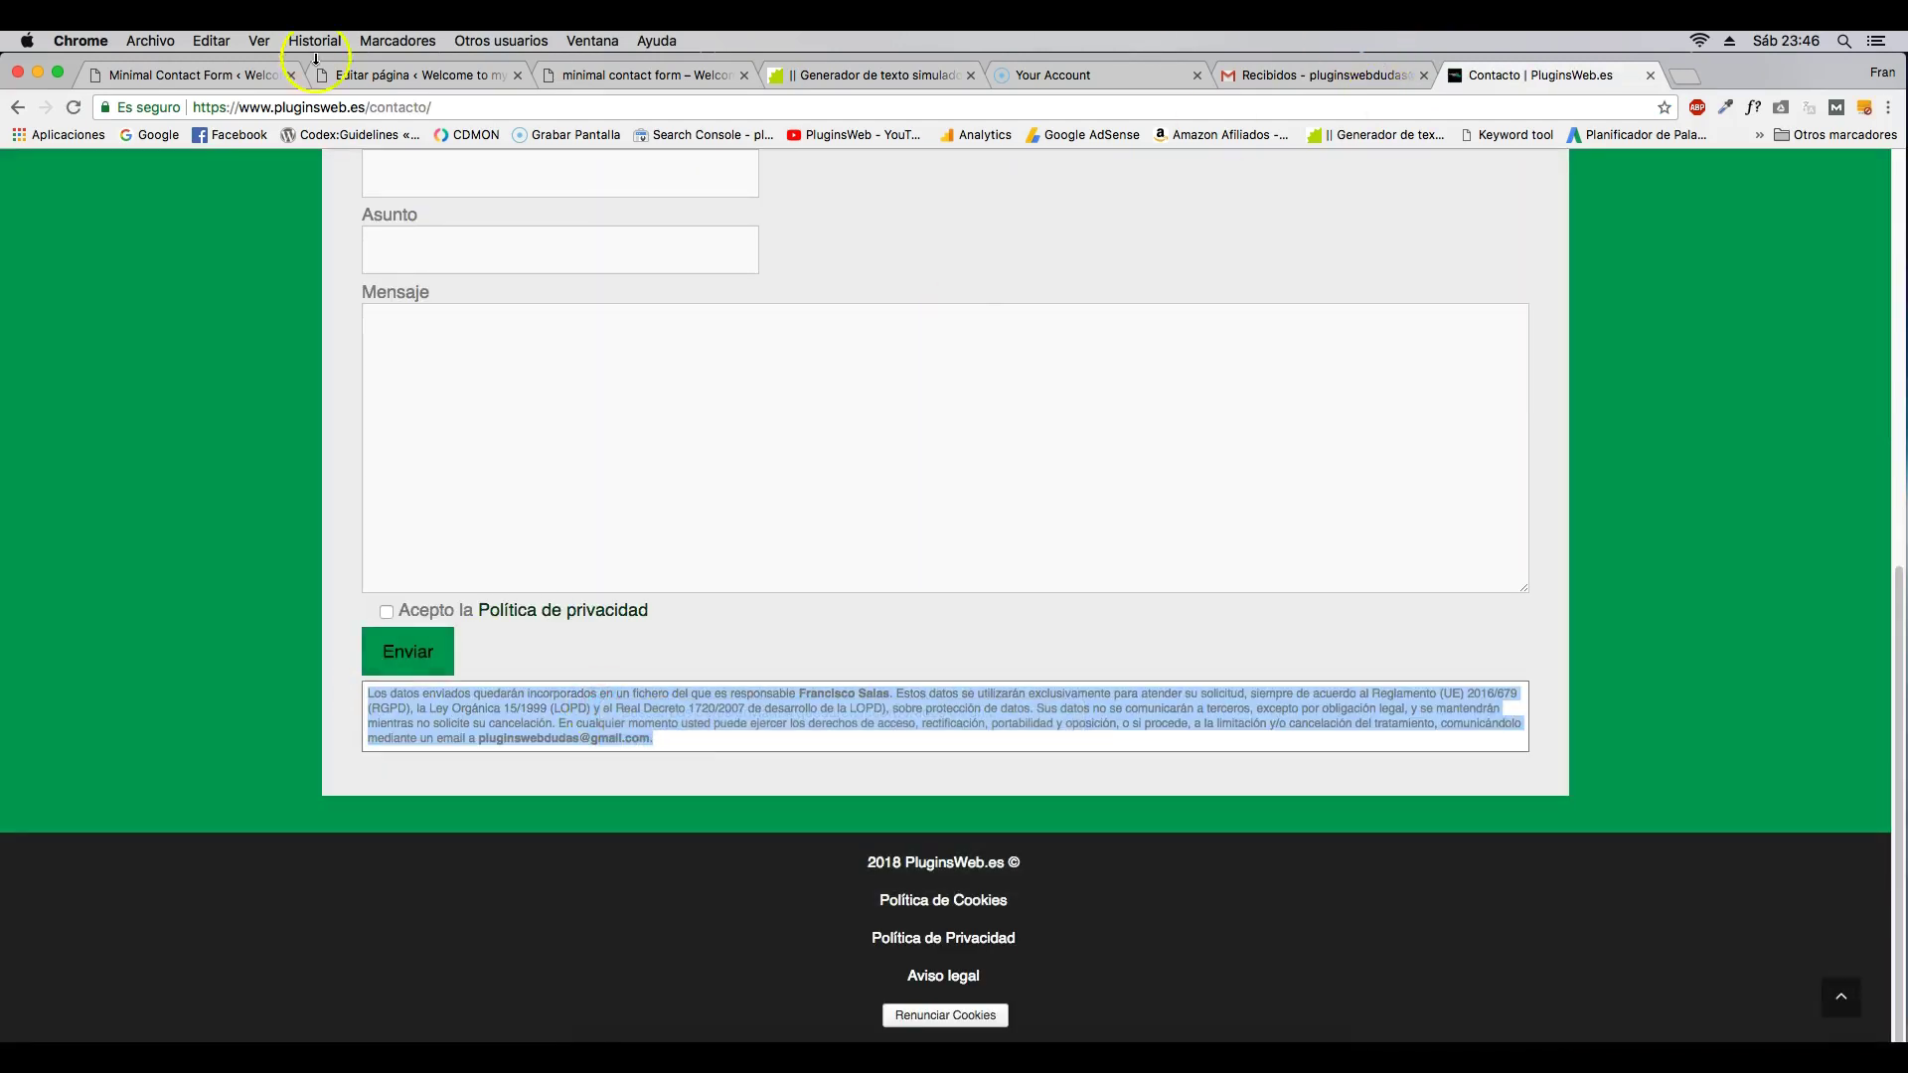
- Paste the notice on a new line above the shortcode in the HTML editor
{"action": "left_click", "coordinate": [710, 75]}
{"action": "key", "text": "ctrl+shift+Tab"}
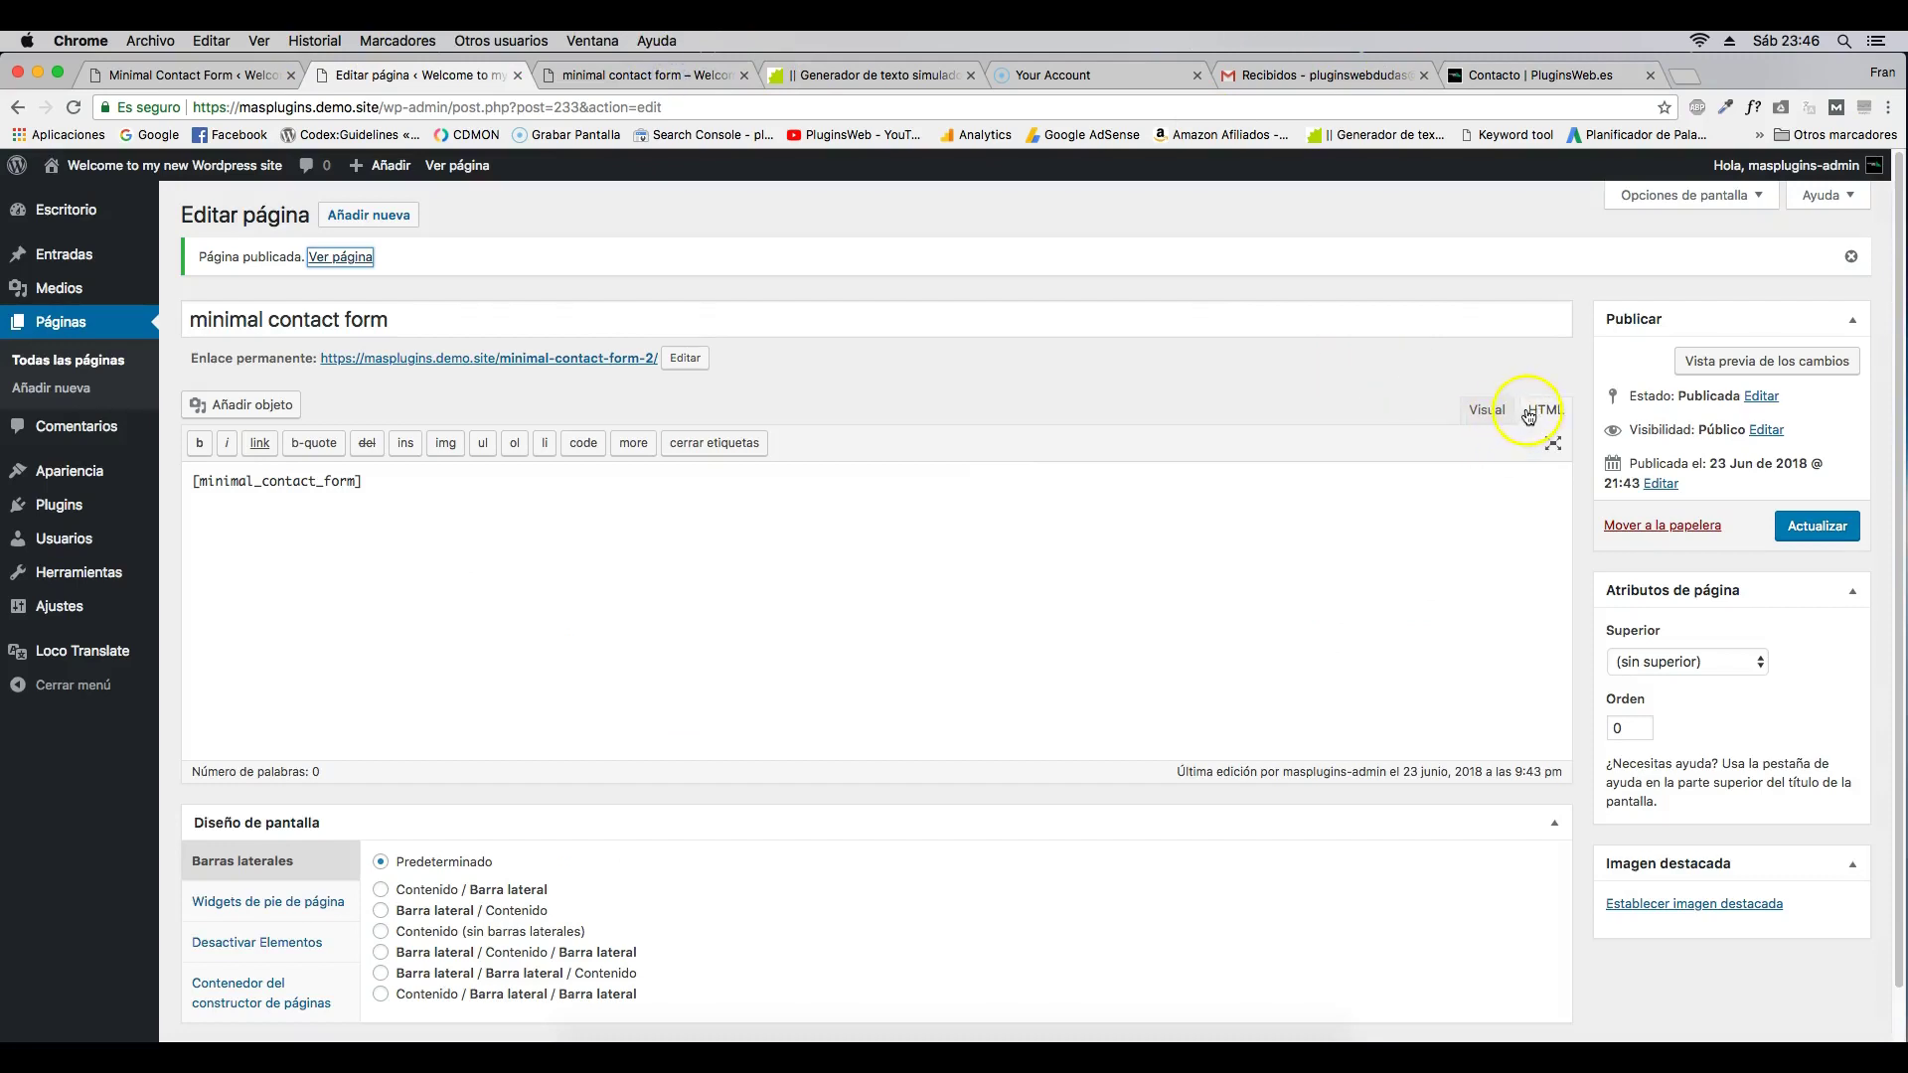
{"action": "left_click", "coordinate": [1505, 415]}
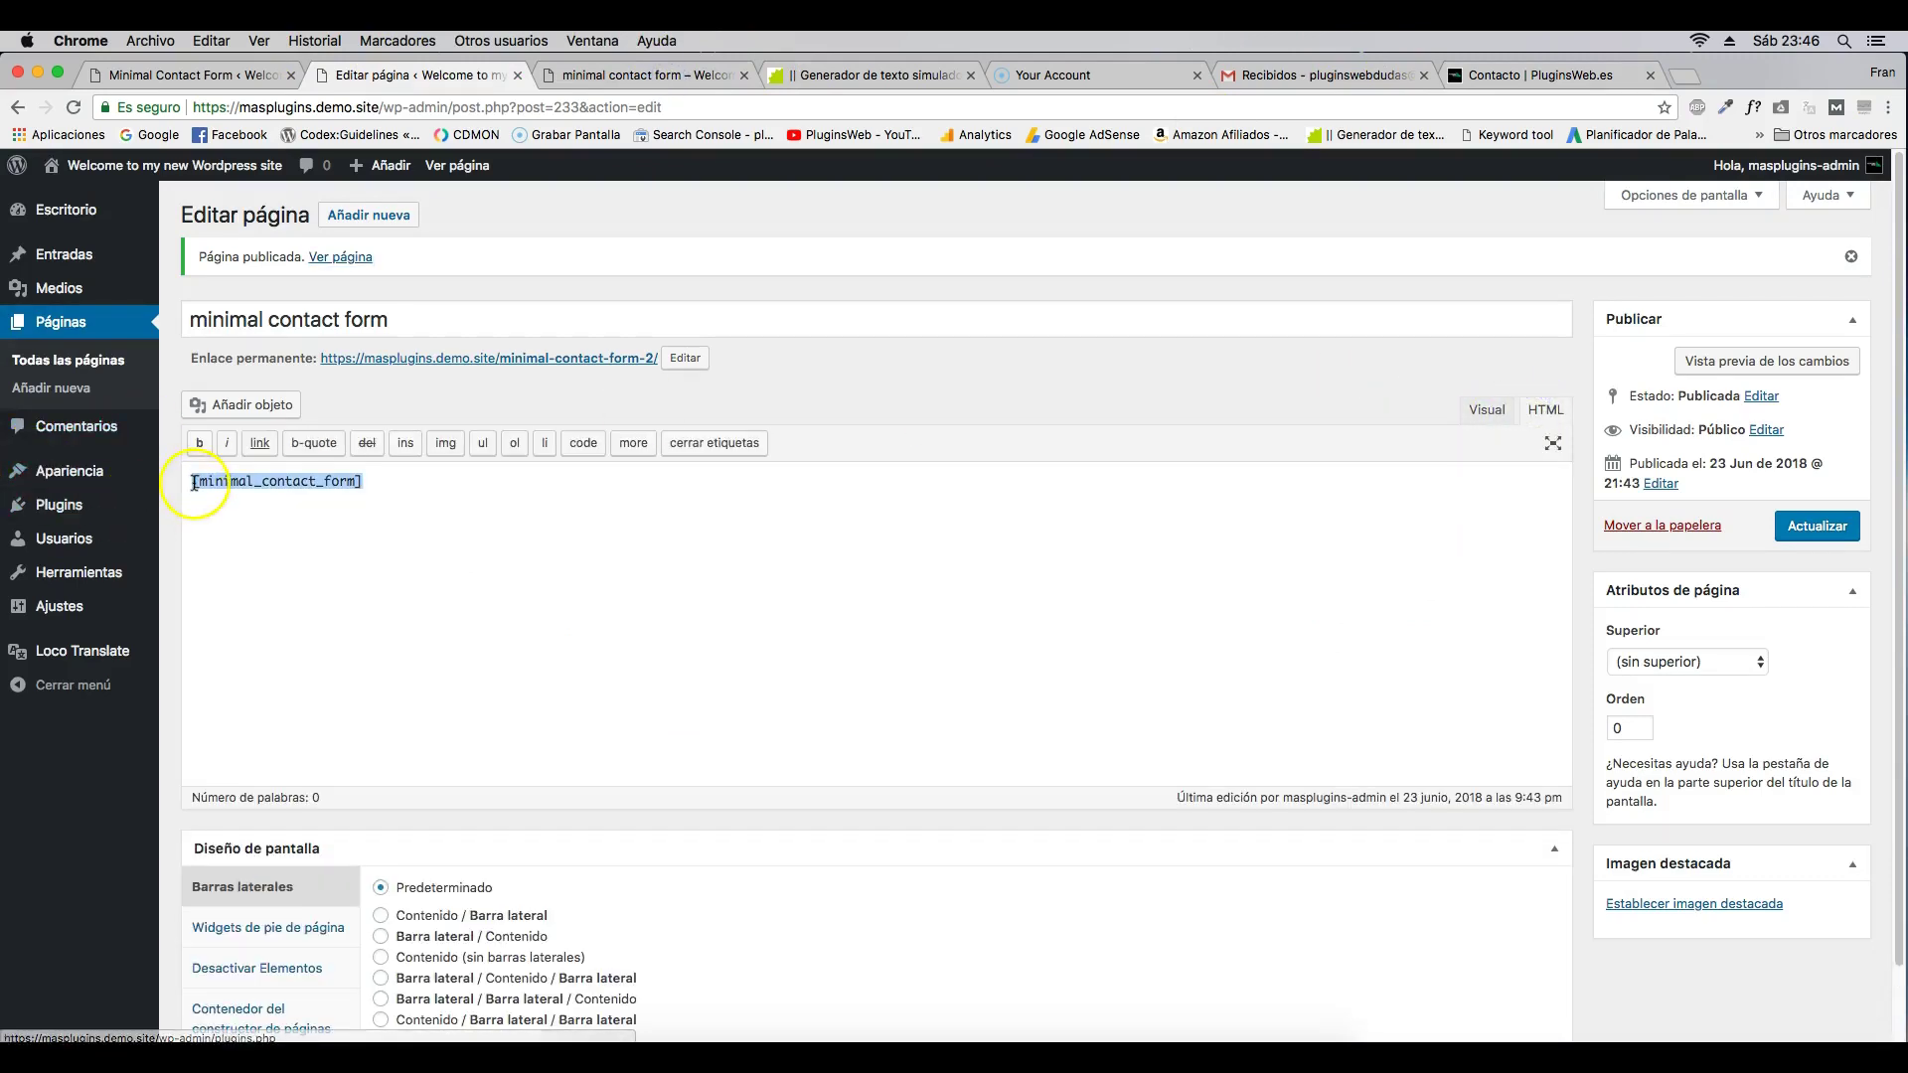
{"action": "left_click", "coordinate": [195, 482]}
{"action": "key", "text": "Return"}
{"action": "key", "text": "Return"}
{"action": "key", "text": "Return"}
{"action": "key", "text": "Return"}
{"action": "key", "text": "Return"}
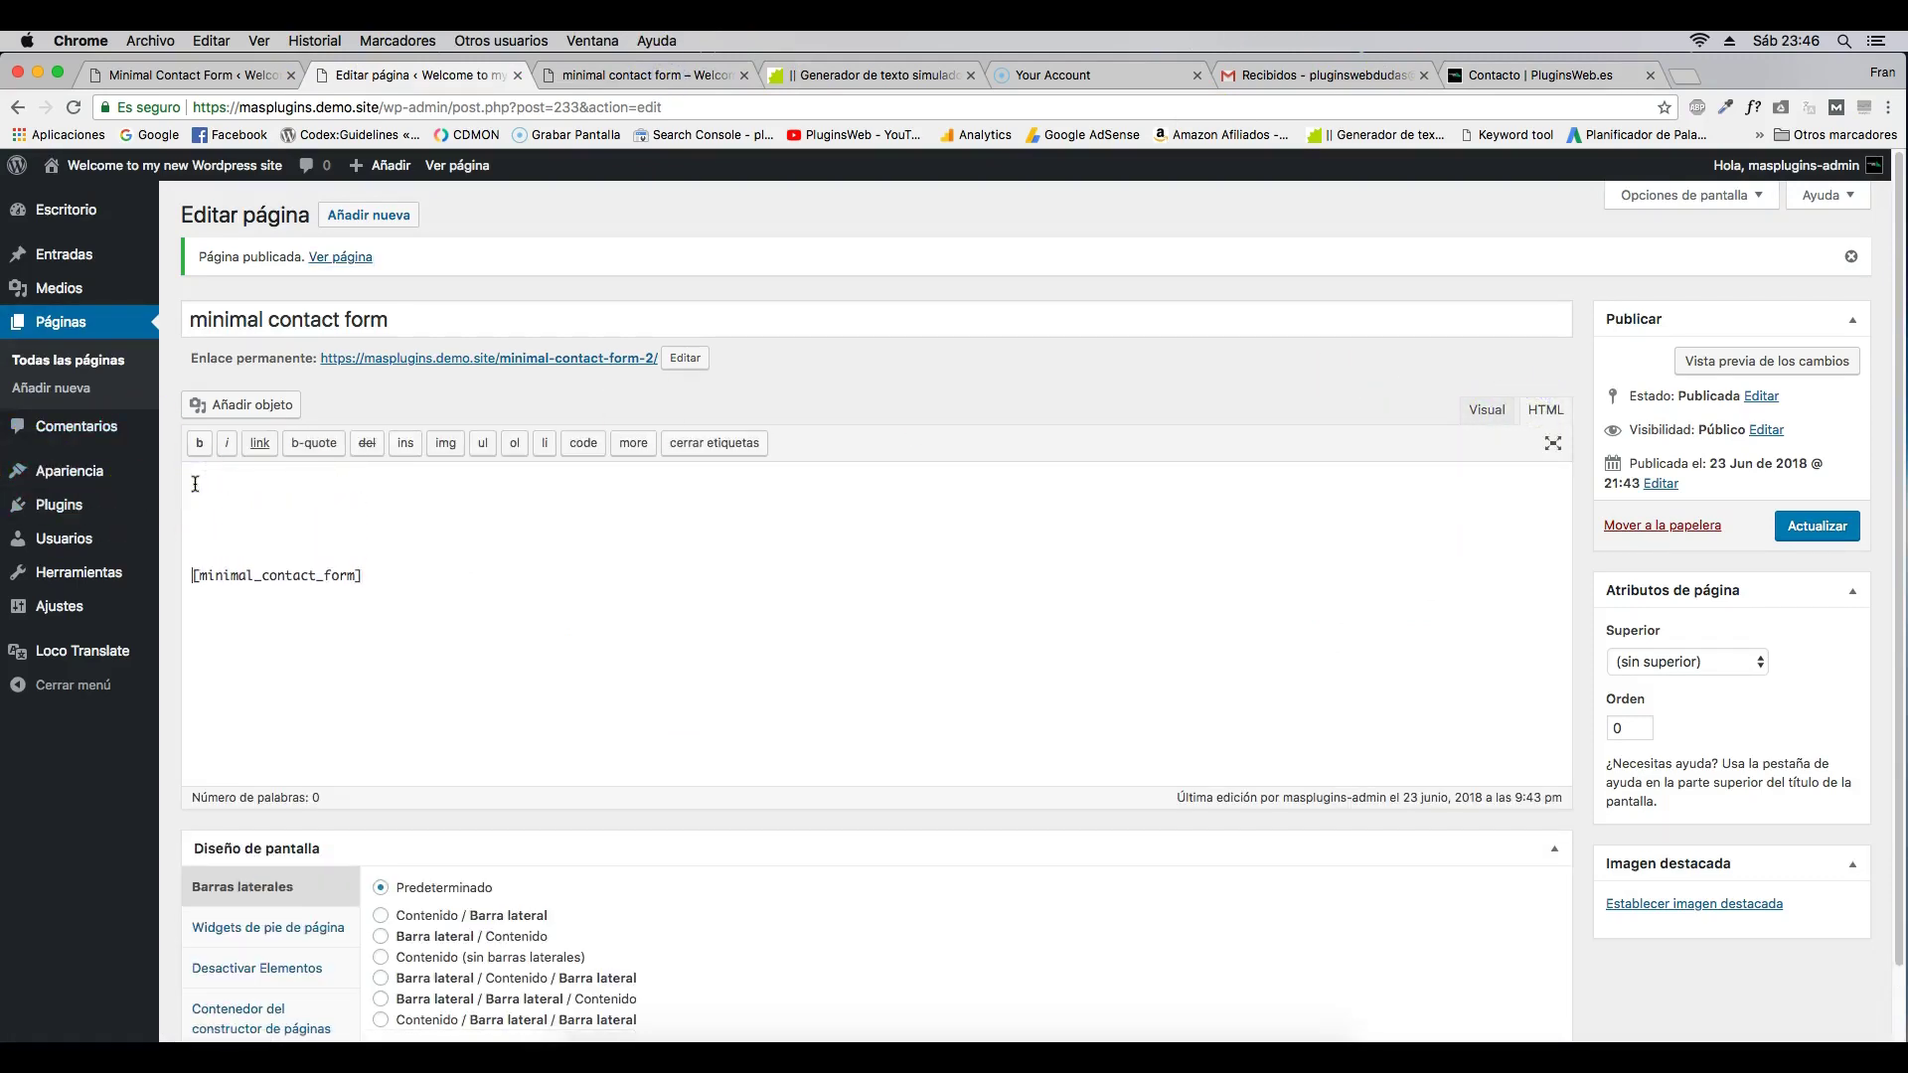
{"action": "left_click", "coordinate": [202, 482]}
{"action": "key", "text": "super+v"}
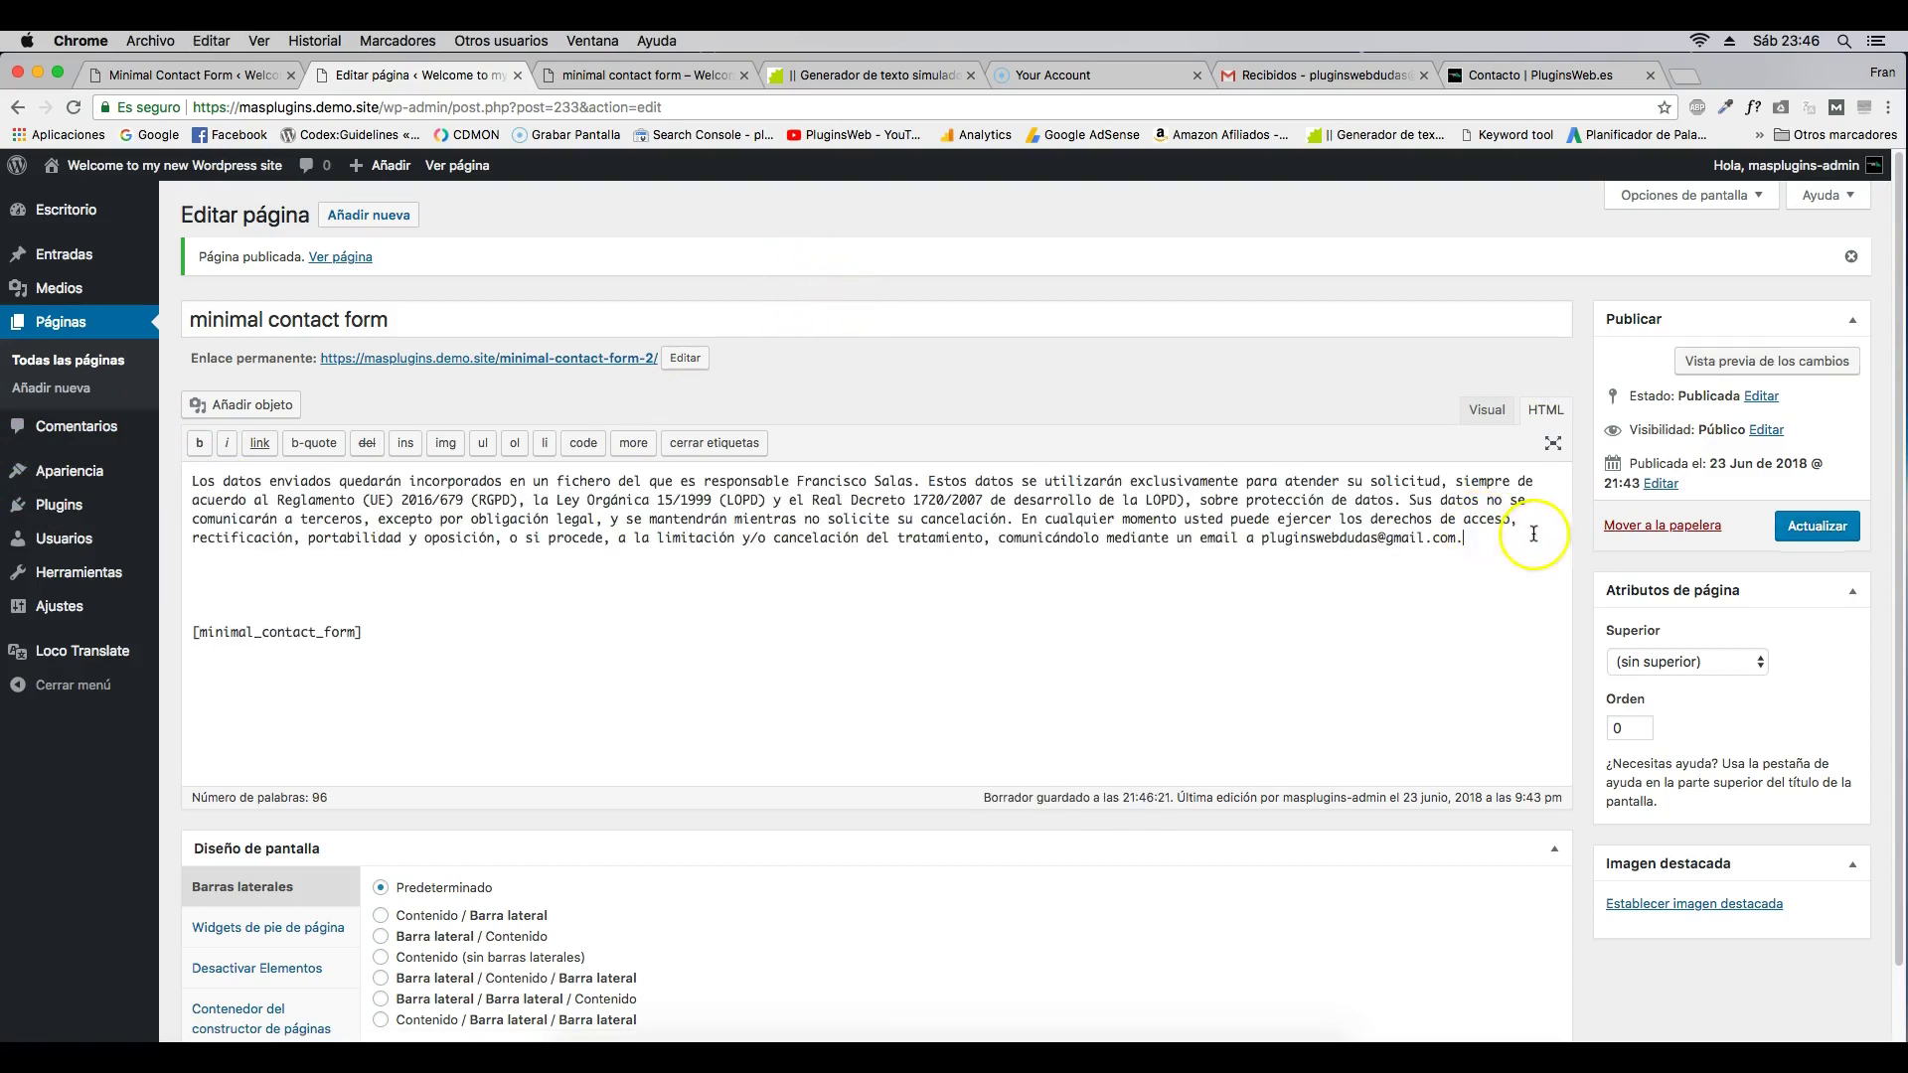
- Wrap the notice paragraph in <small> tags, update, and reload the live page to check it
{"action": "left_click", "coordinate": [1816, 527]}
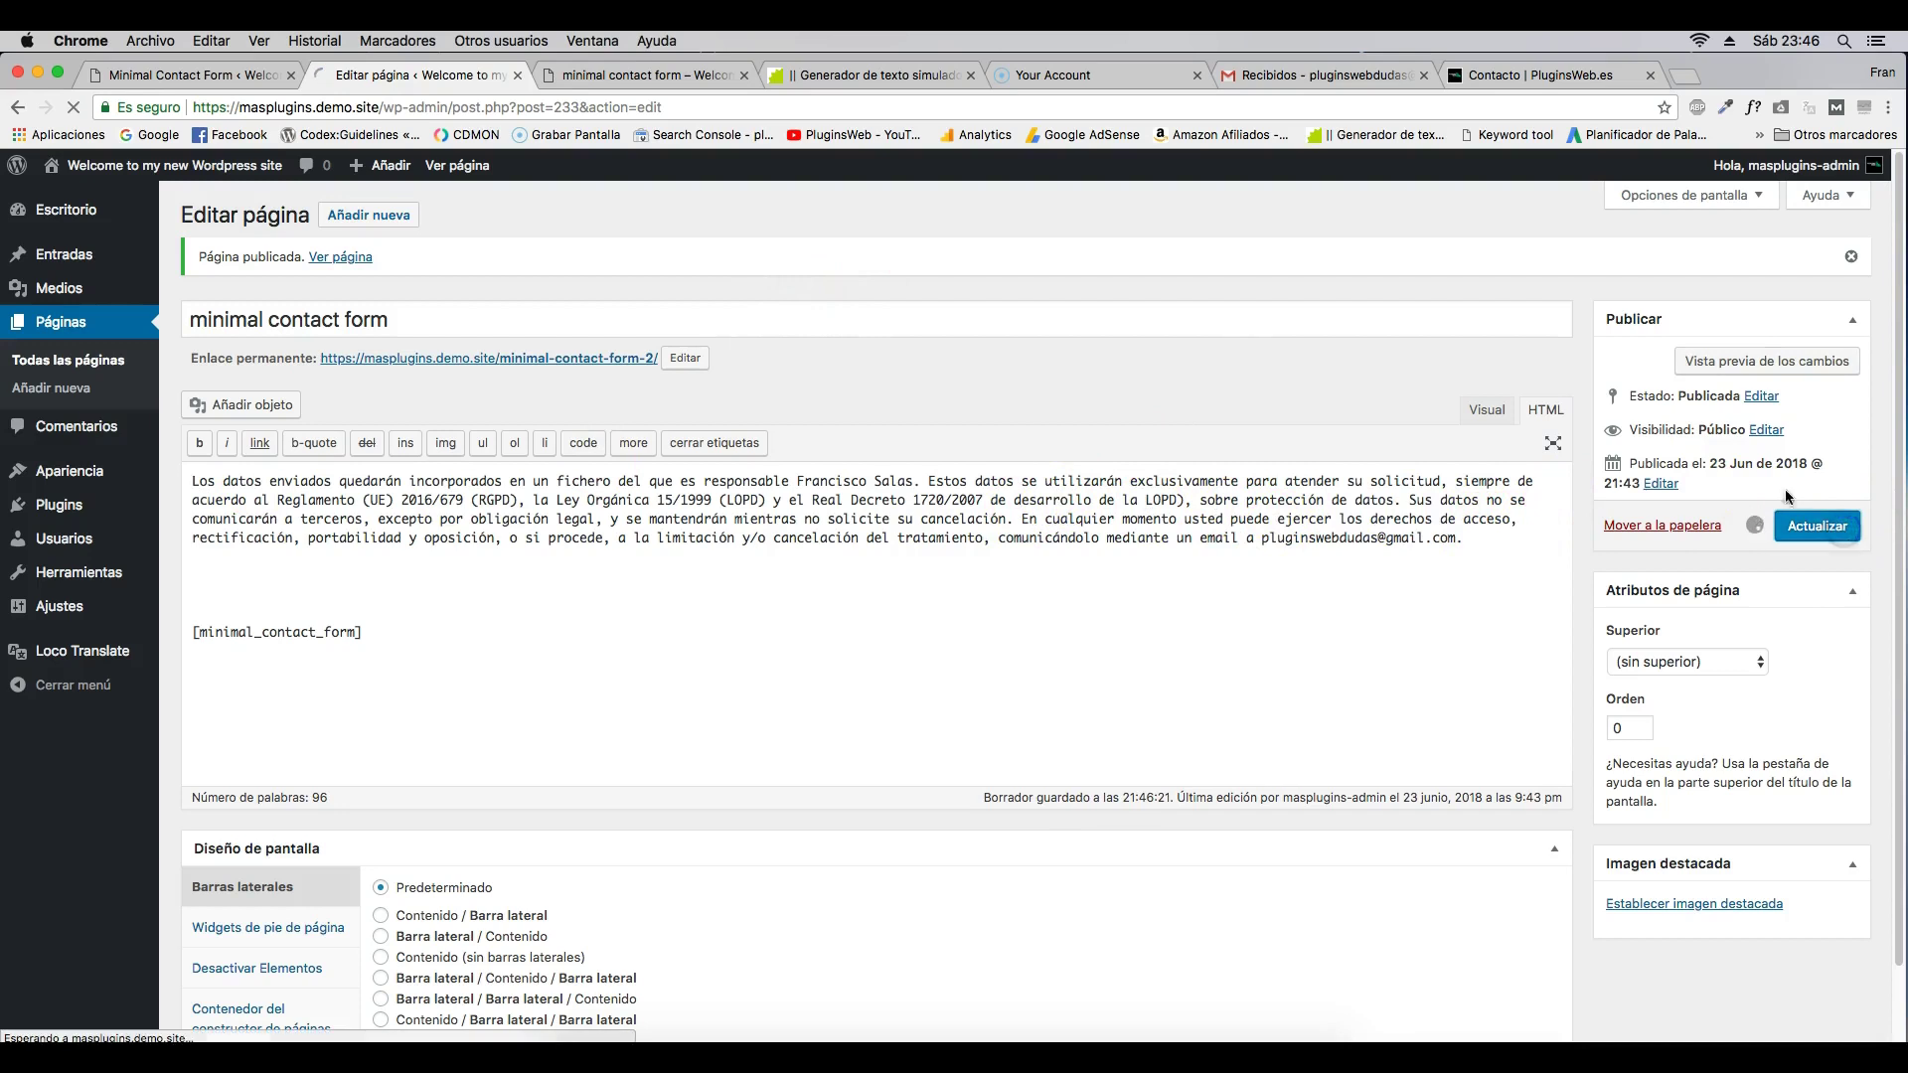
{"action": "left_click", "coordinate": [660, 77]}
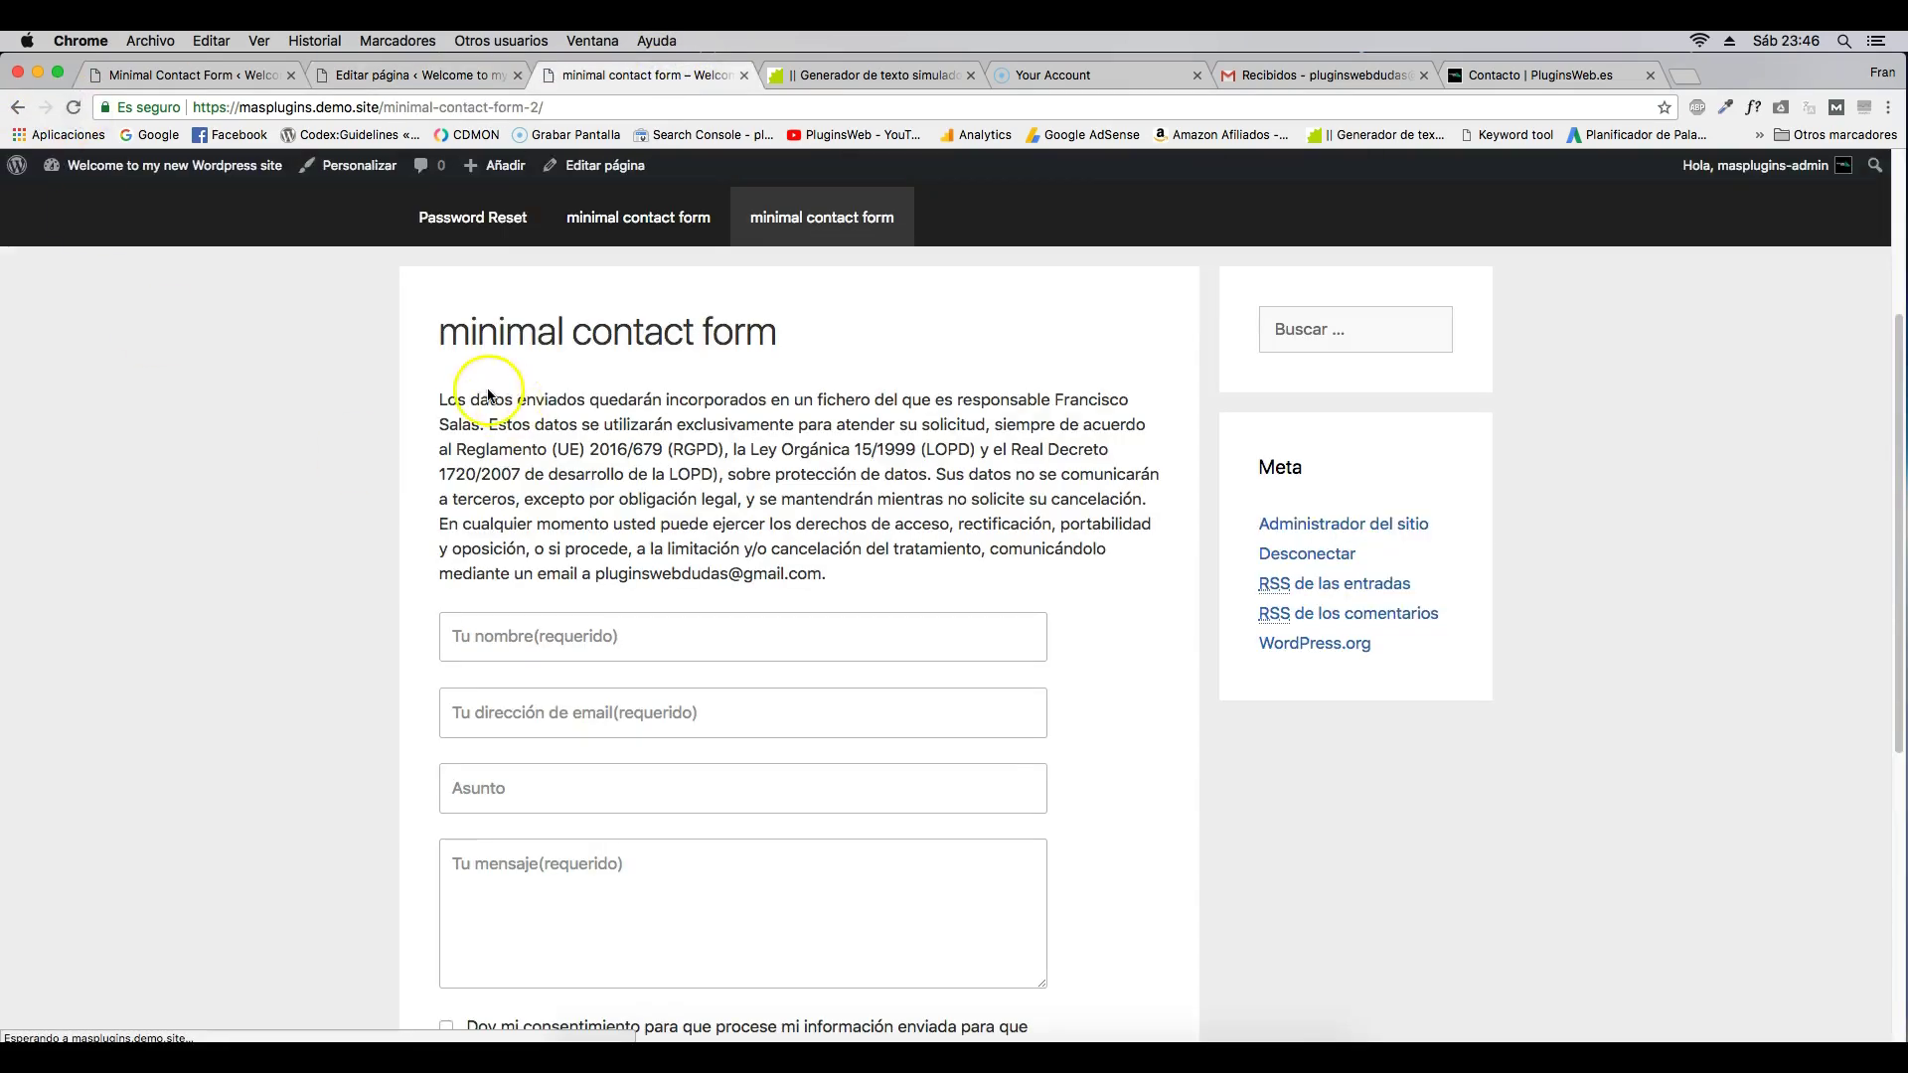
{"action": "left_click", "coordinate": [448, 75]}
{"action": "type", "text": ">"}
{"action": "left_click", "coordinate": [1536, 539]}
{"action": "type", "text": "/"}
{"action": "left_click", "coordinate": [658, 75]}
{"action": "key", "text": "super+r"}
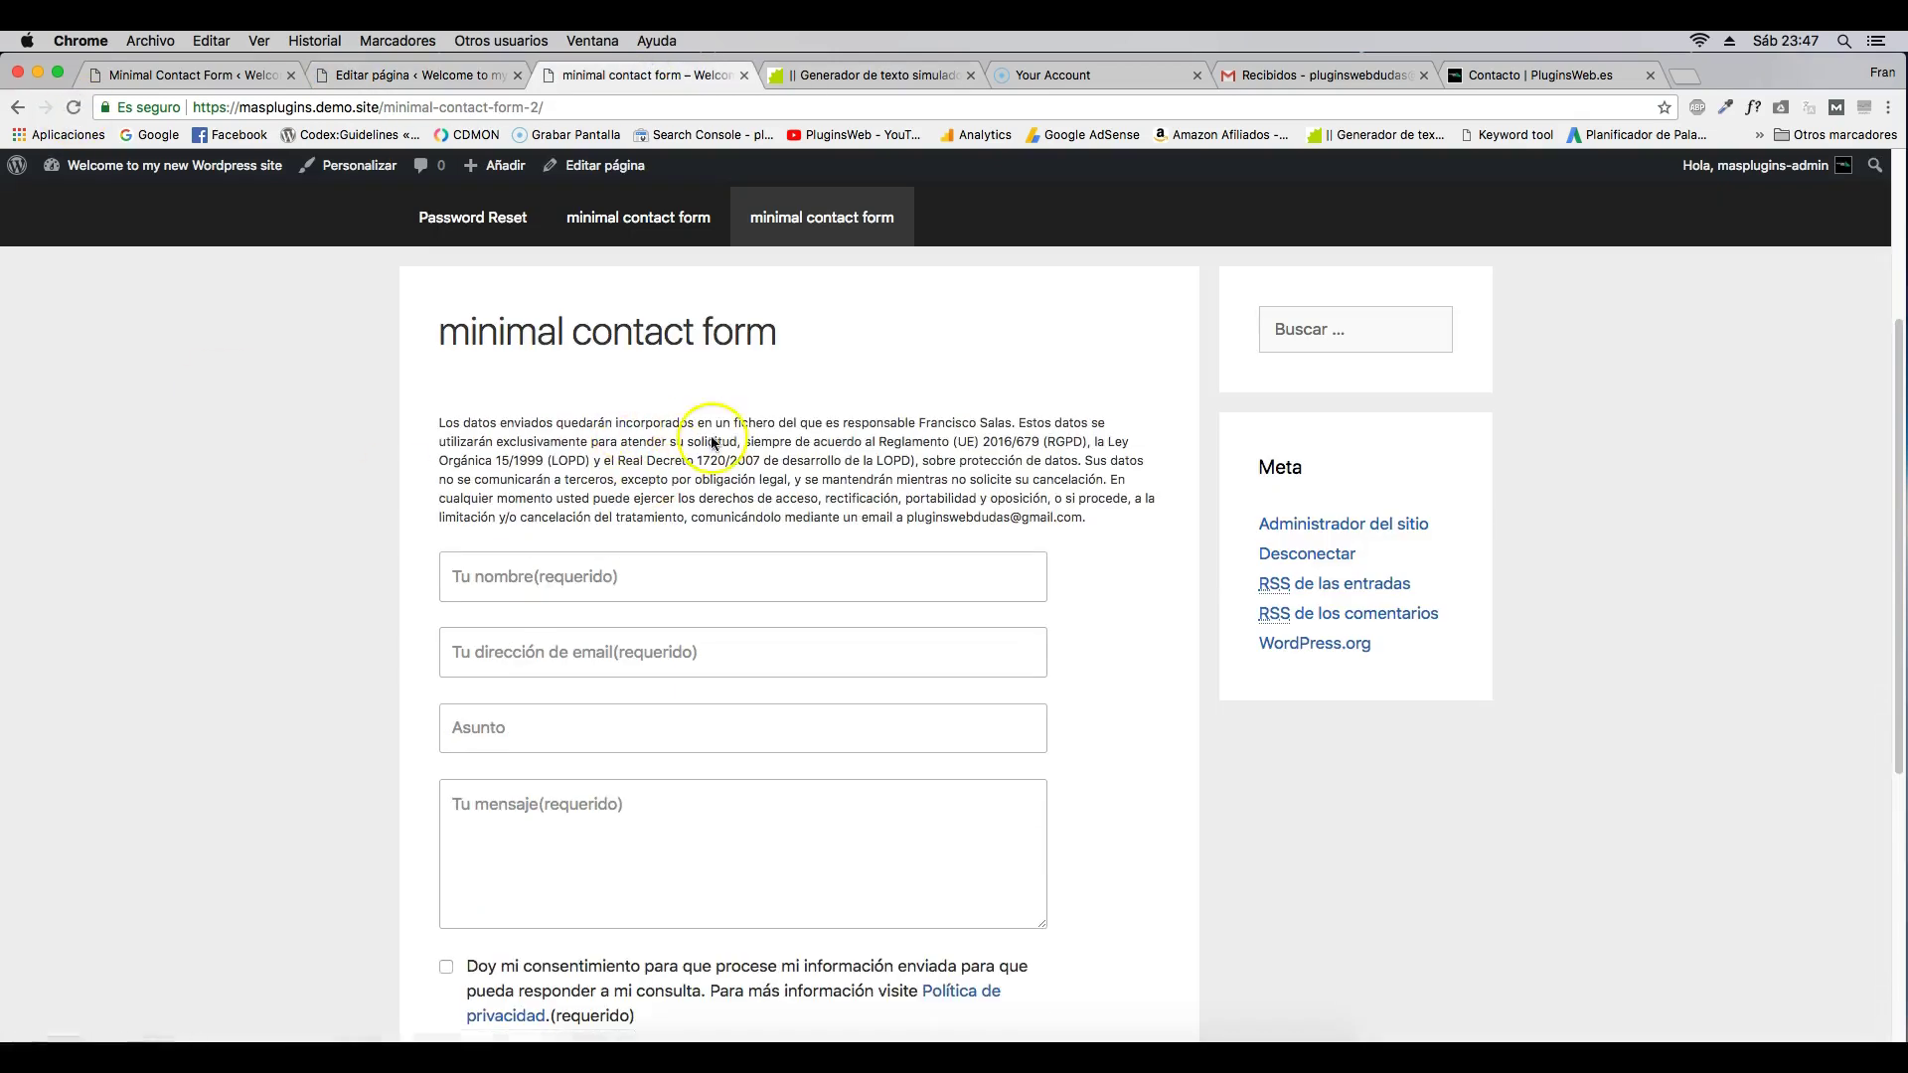
{"action": "left_click", "coordinate": [435, 78]}
- Start a style="background attribute inside the notice's opening <p> tag
{"action": "left_click", "coordinate": [263, 479]}
{"action": "type", "text": "style"}
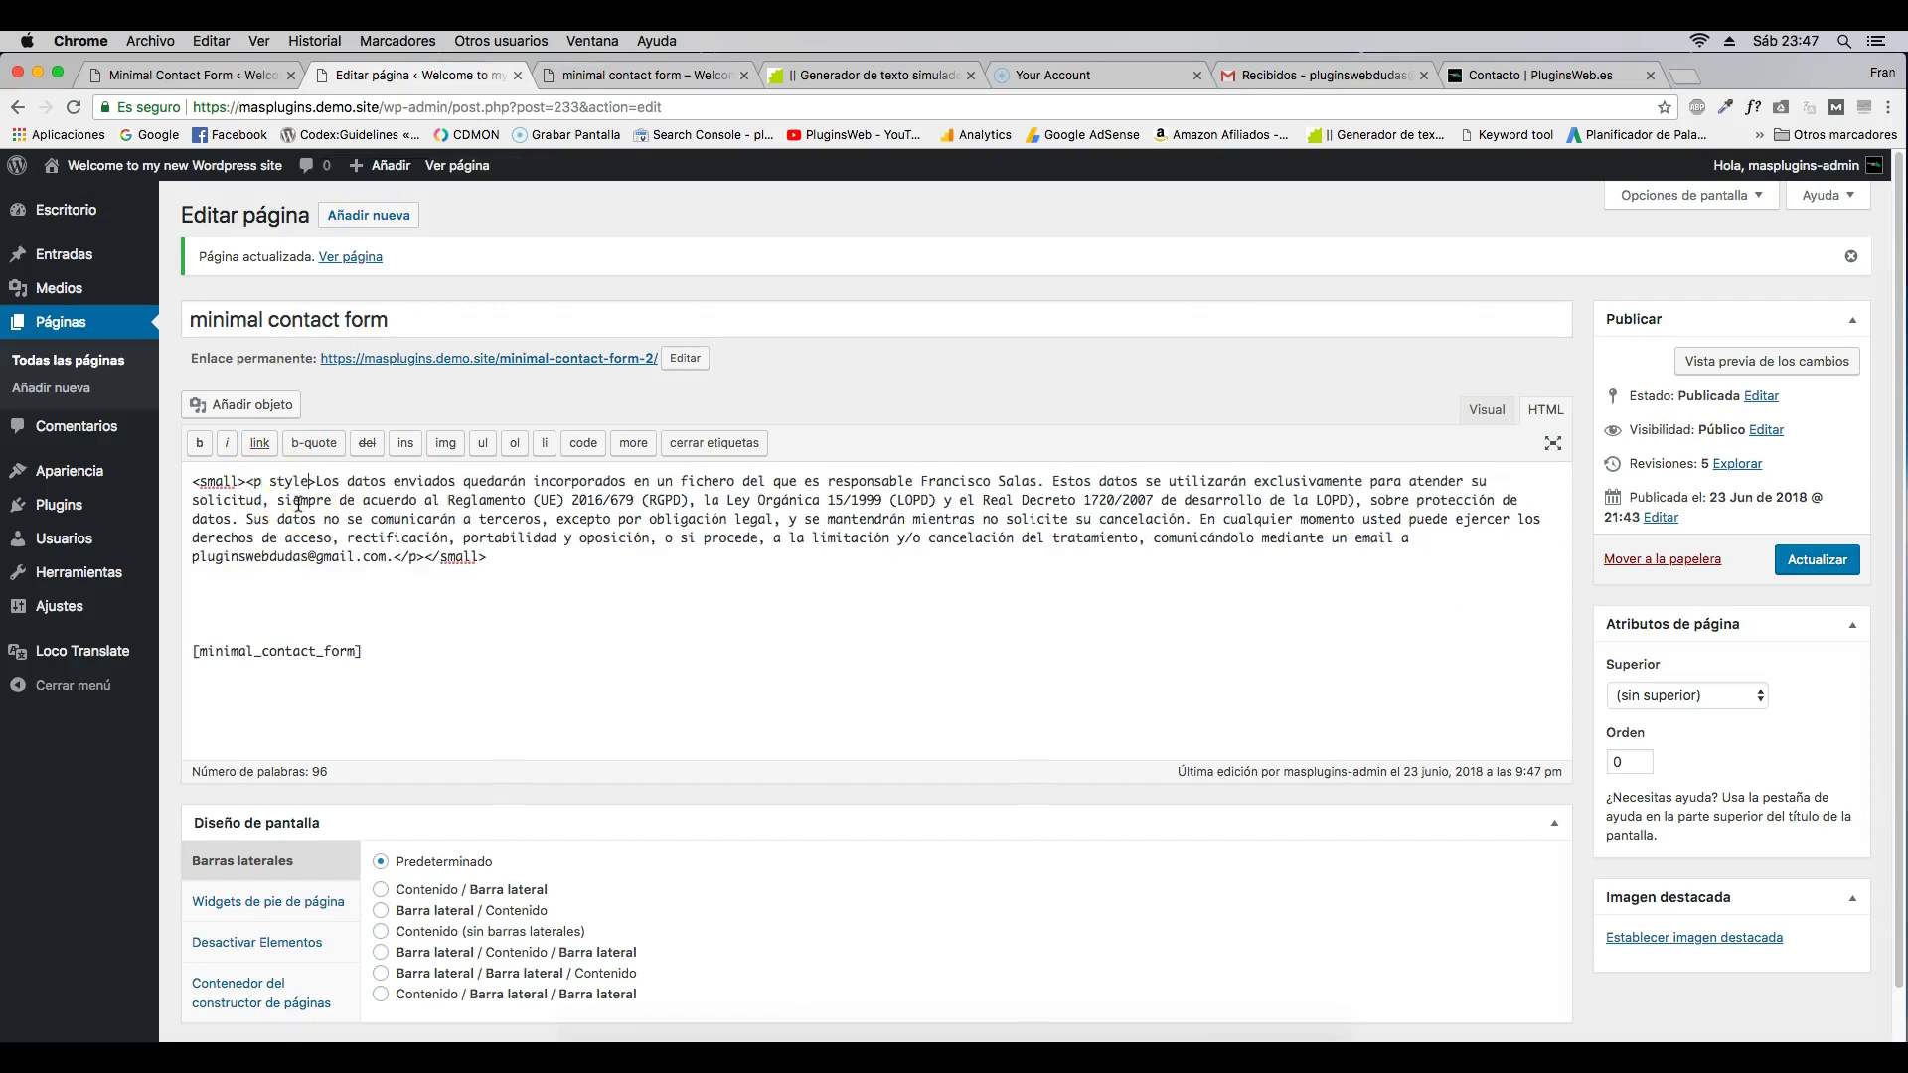
{"action": "type", "text": "=\"\""}
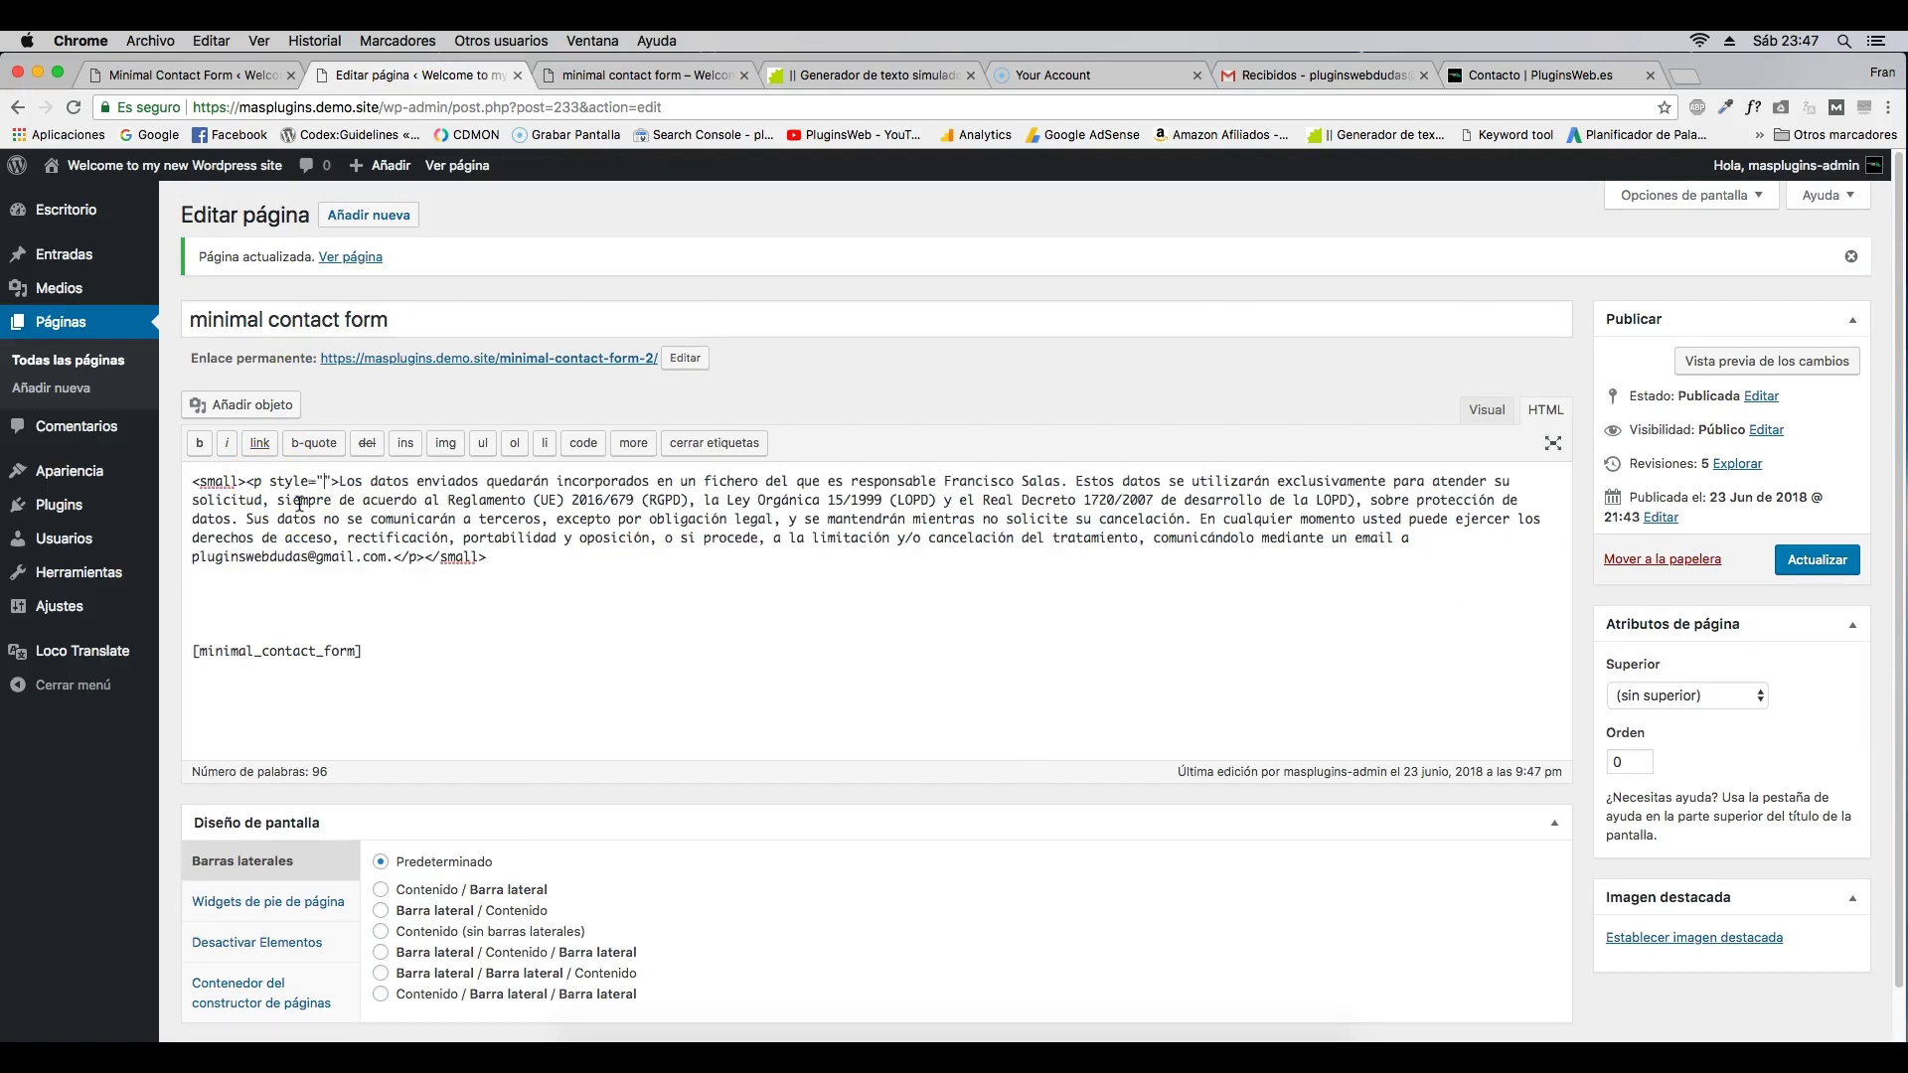
{"action": "type", "text": "backgrou"}
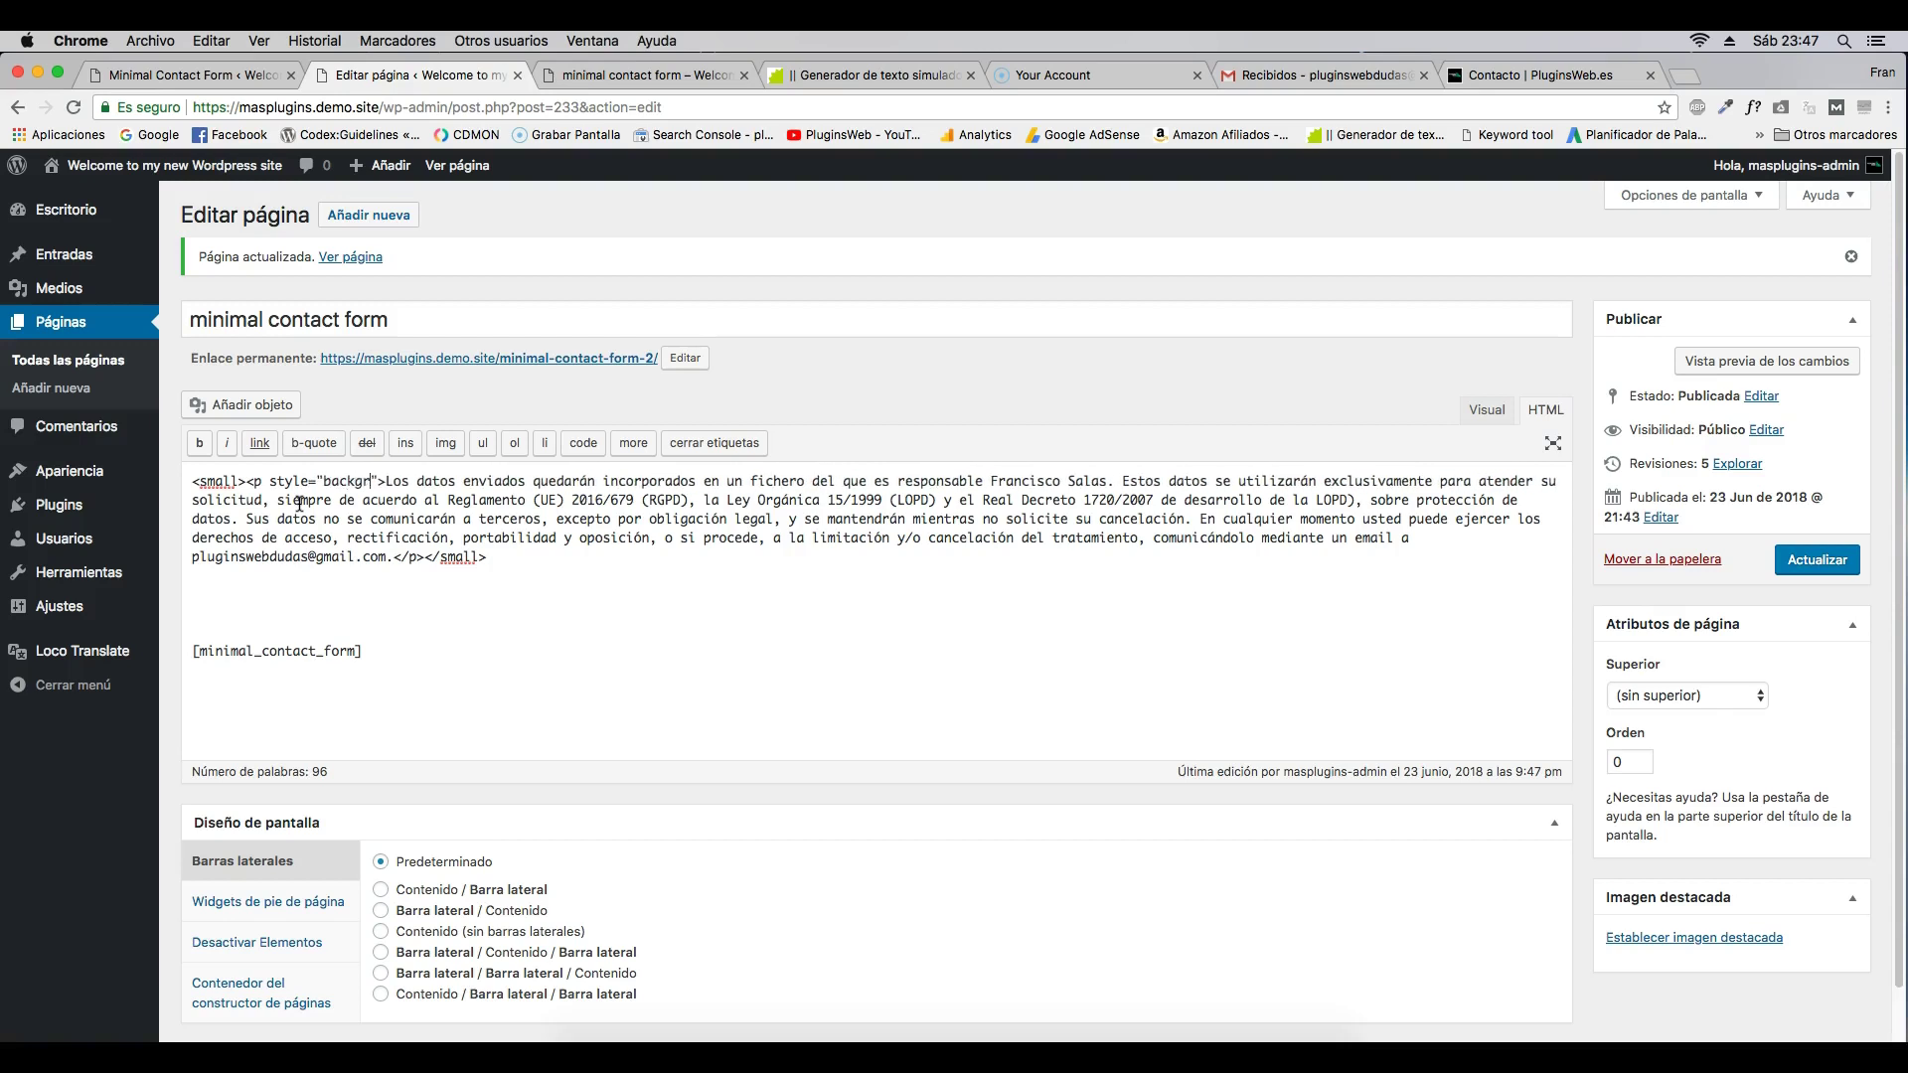
{"action": "type", "text": "ndco"}
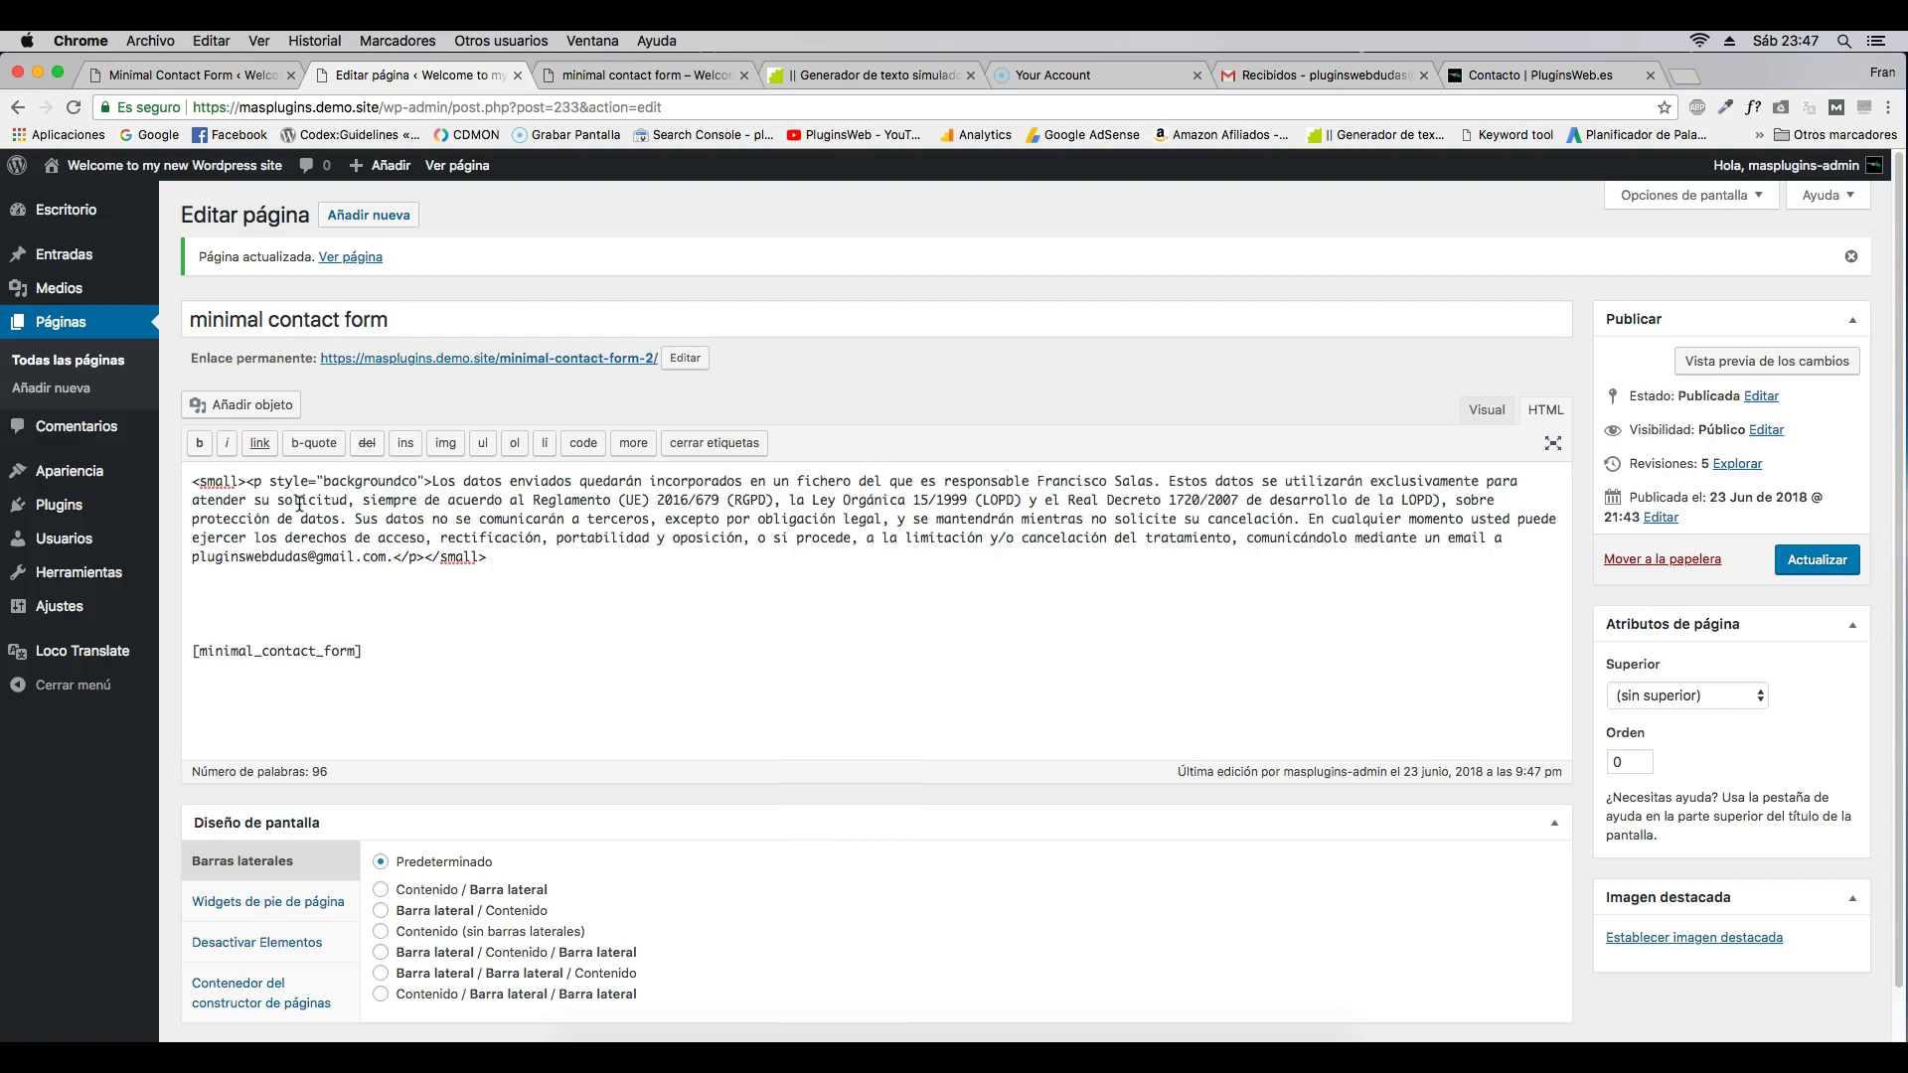
- Finish typing 'color:' and search Google for 'picker color'
{"action": "type", "text": "lor:"}
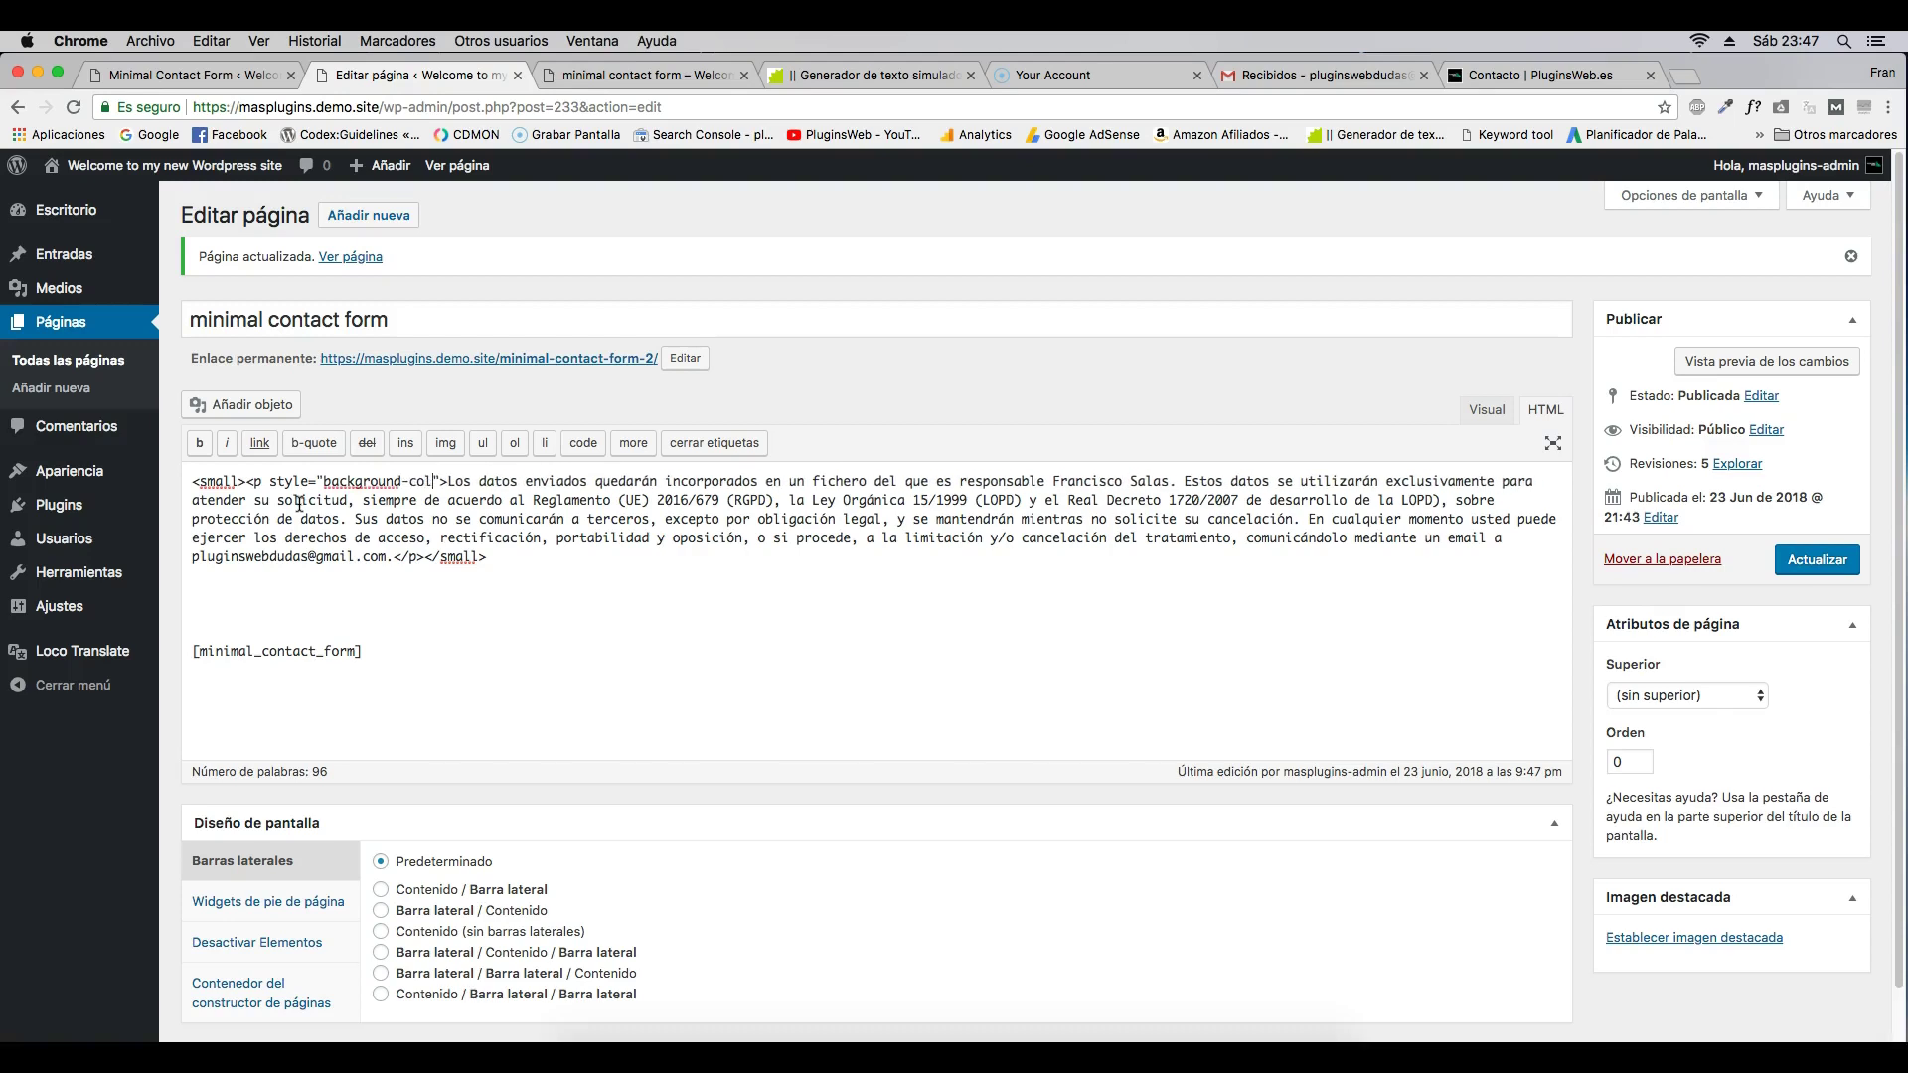
{"action": "left_click", "coordinate": [1701, 81]}
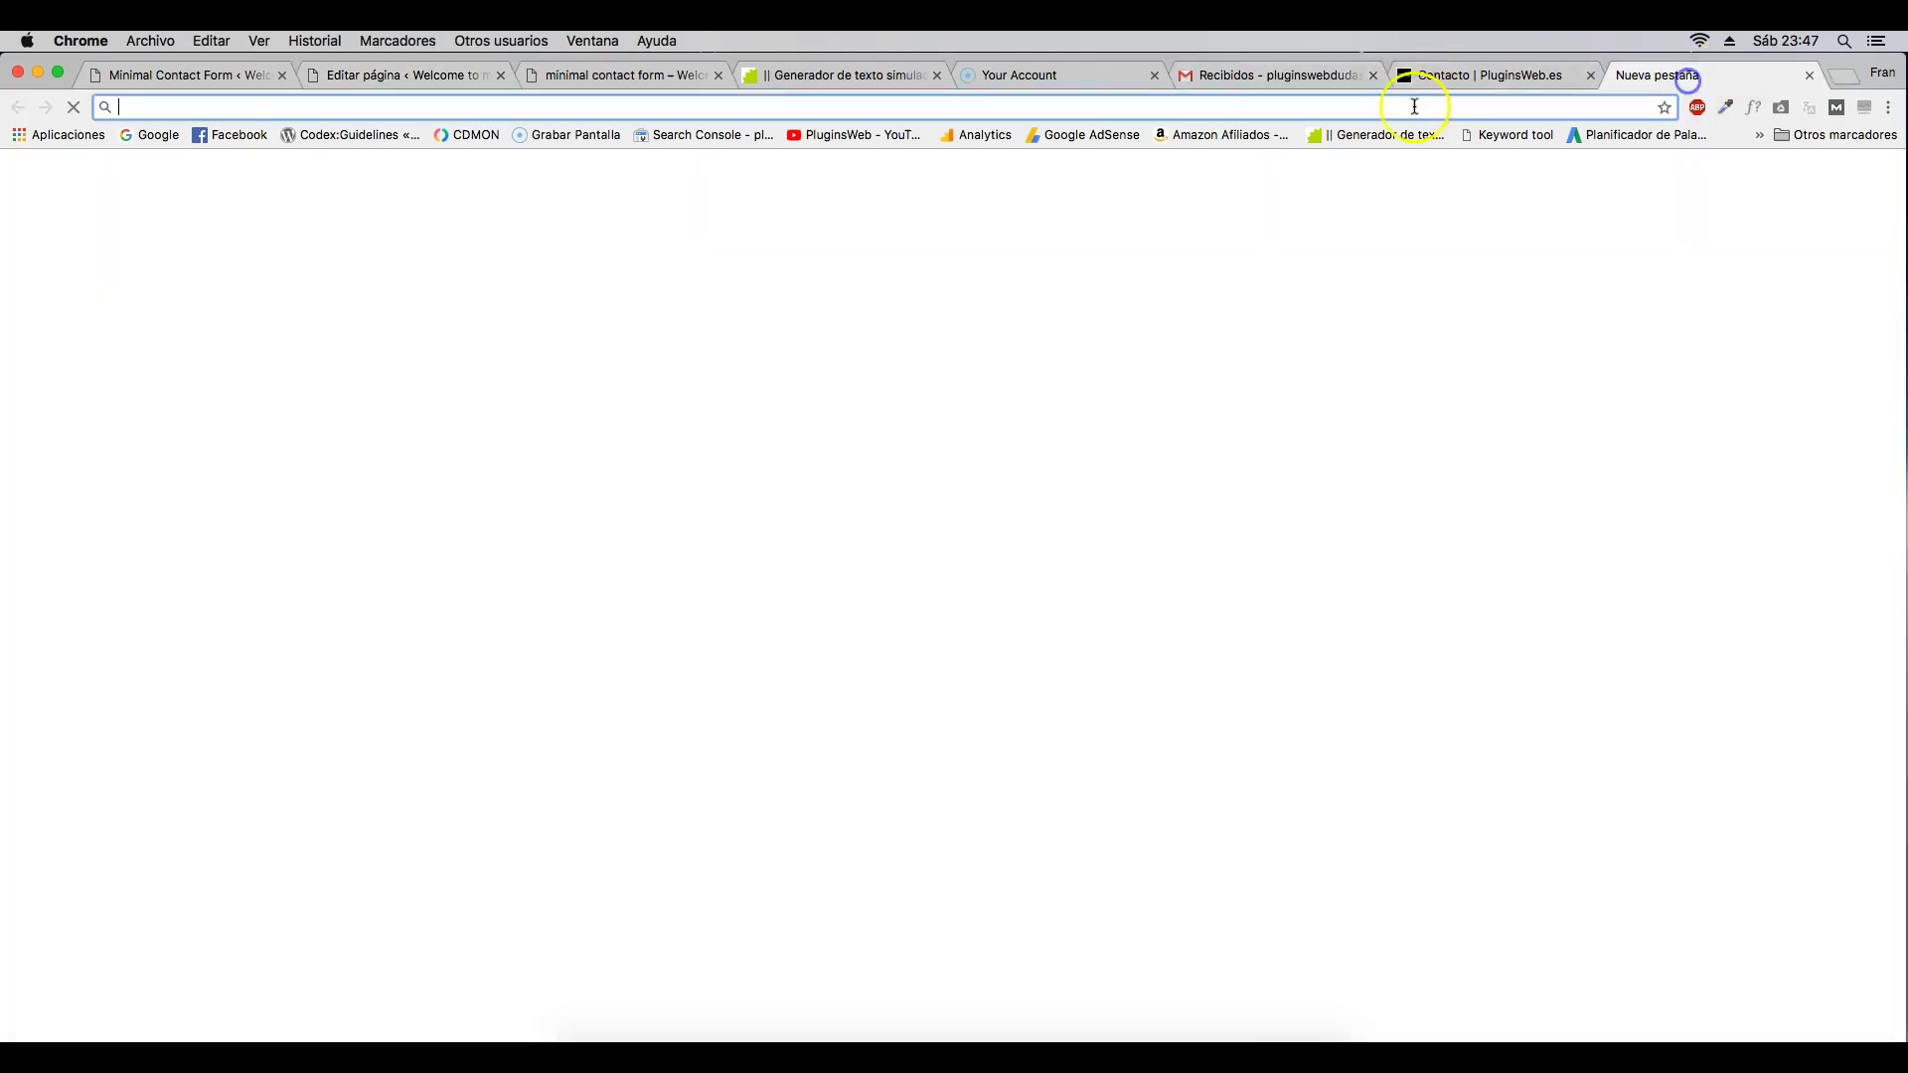
{"action": "type", "text": "picker color"}
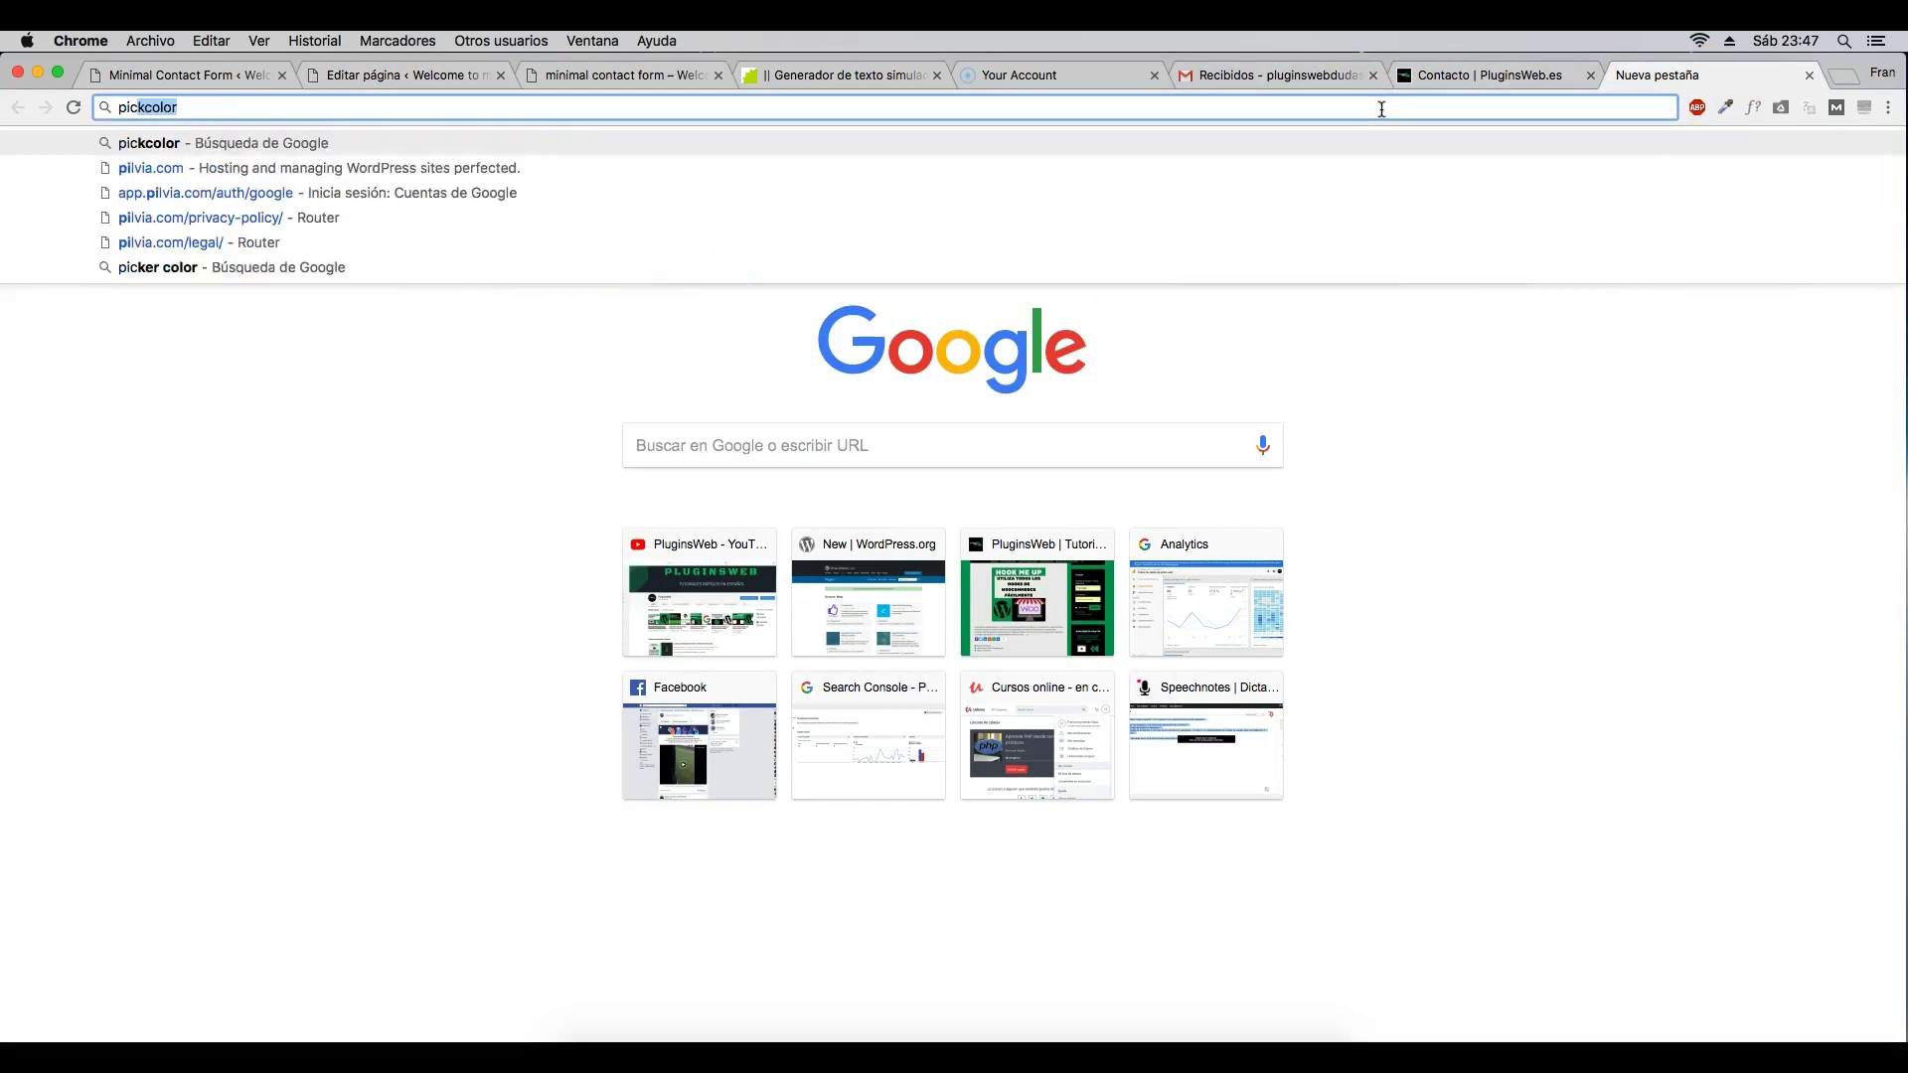
{"action": "key", "text": "Return"}
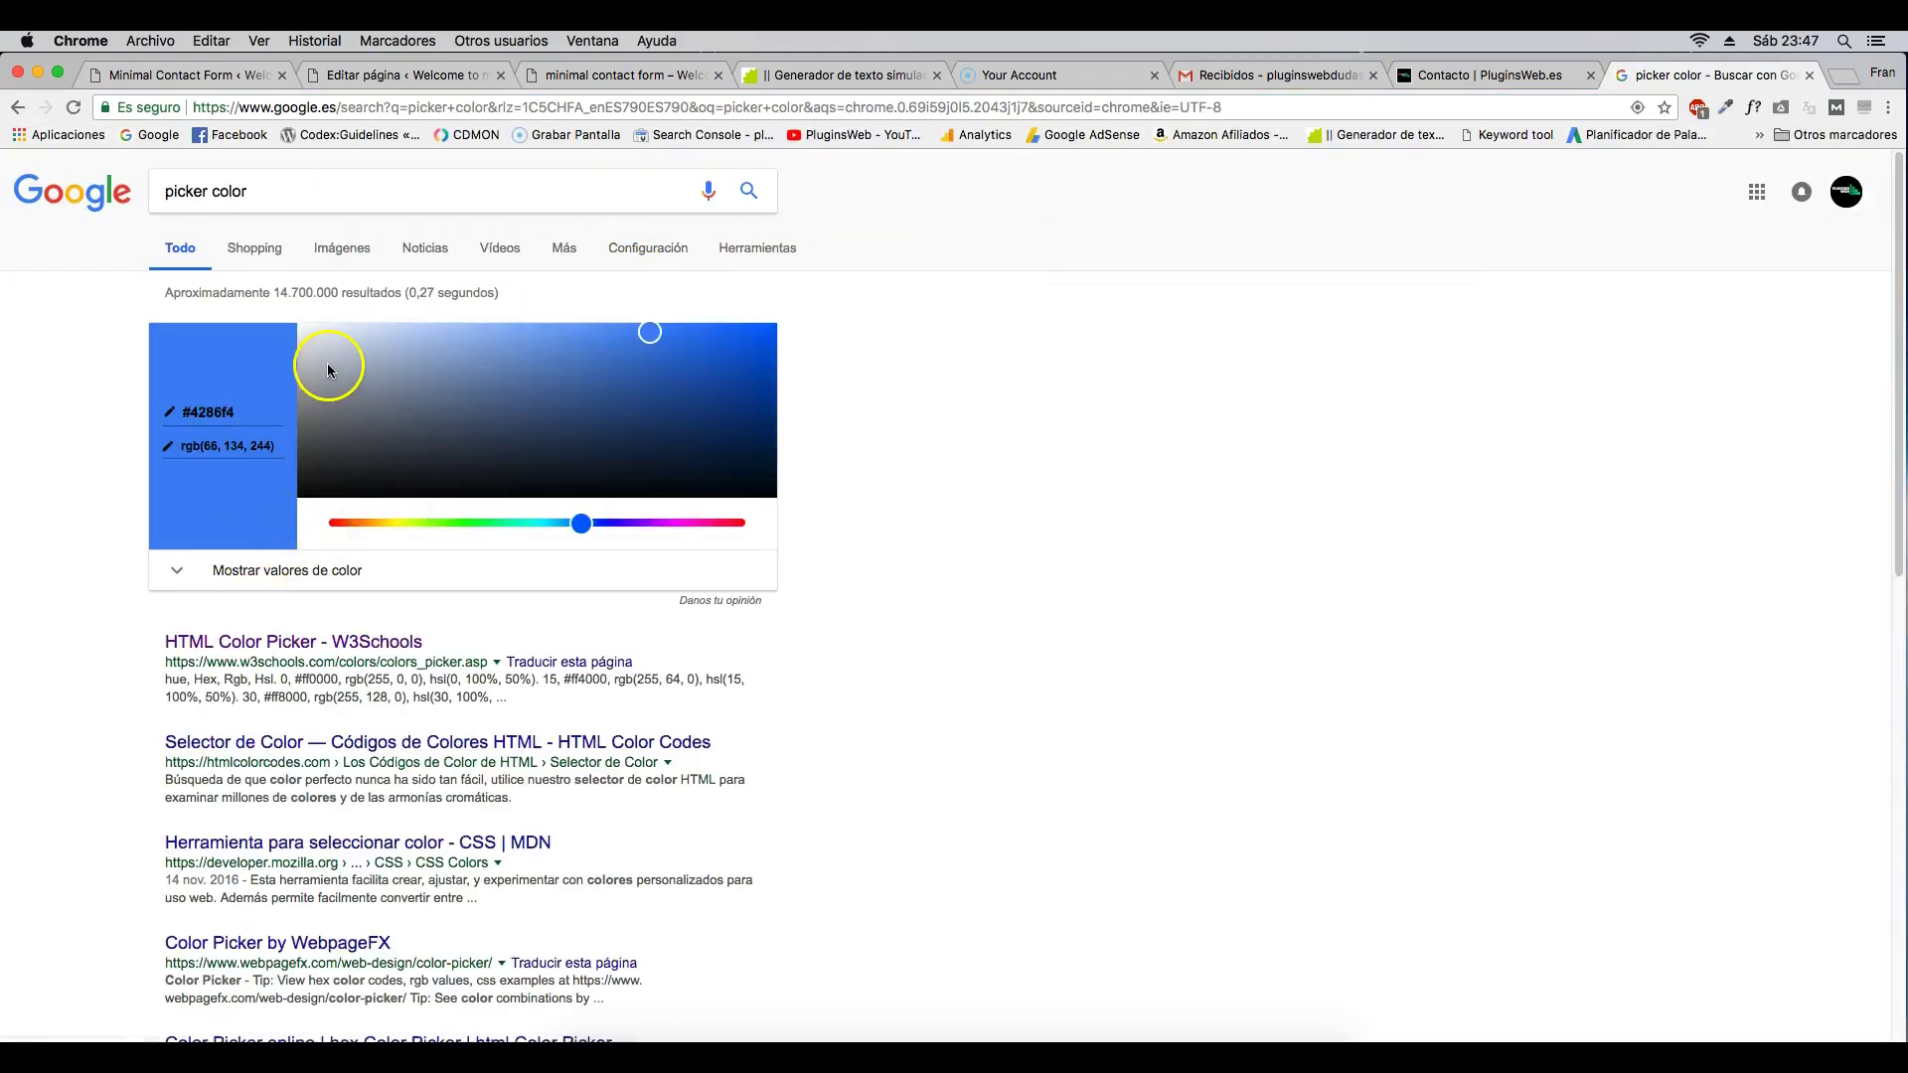
- Pick the light grey #d9dce0 and paste it as the notice's background colour
{"action": "left_click", "coordinate": [327, 363]}
{"action": "left_click_drag", "start_coordinate": [307, 365], "coordinate": [312, 346]}
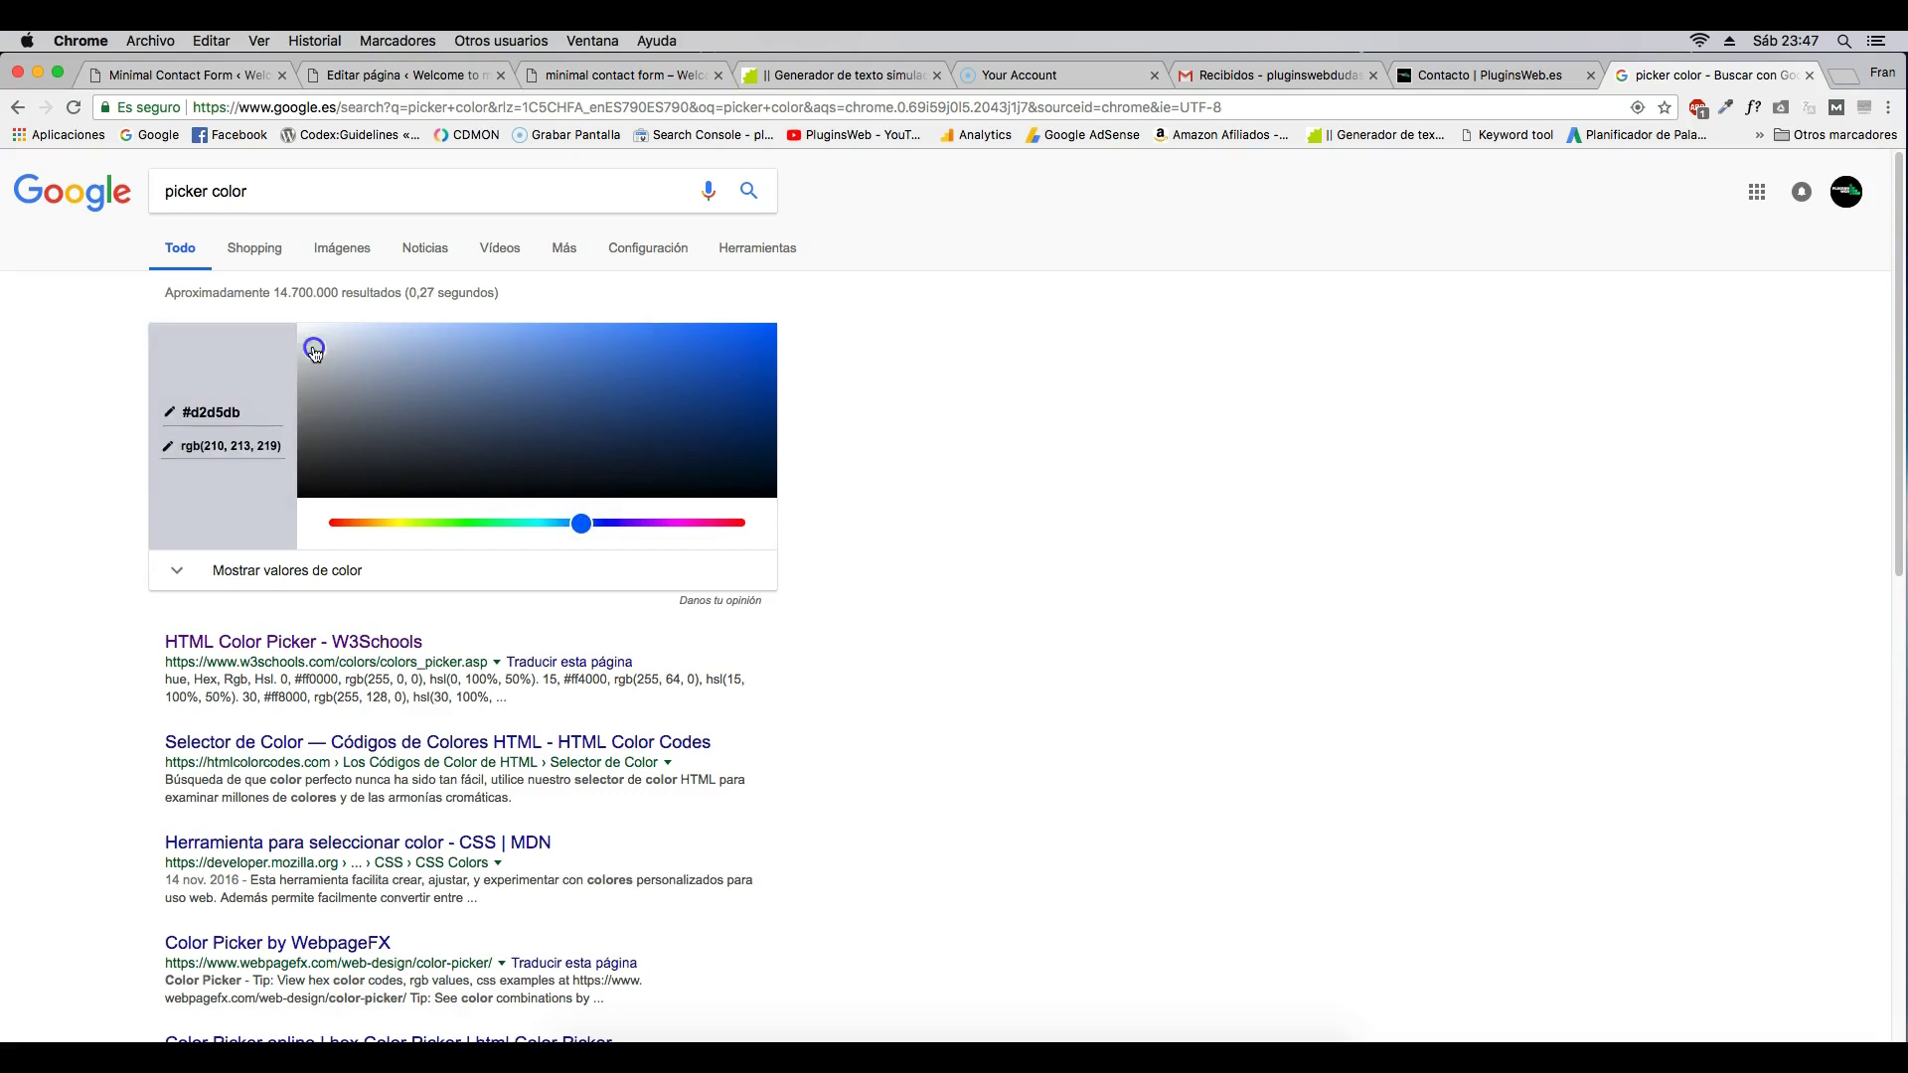
{"action": "left_click", "coordinate": [205, 410]}
{"action": "right_click", "coordinate": [205, 410]}
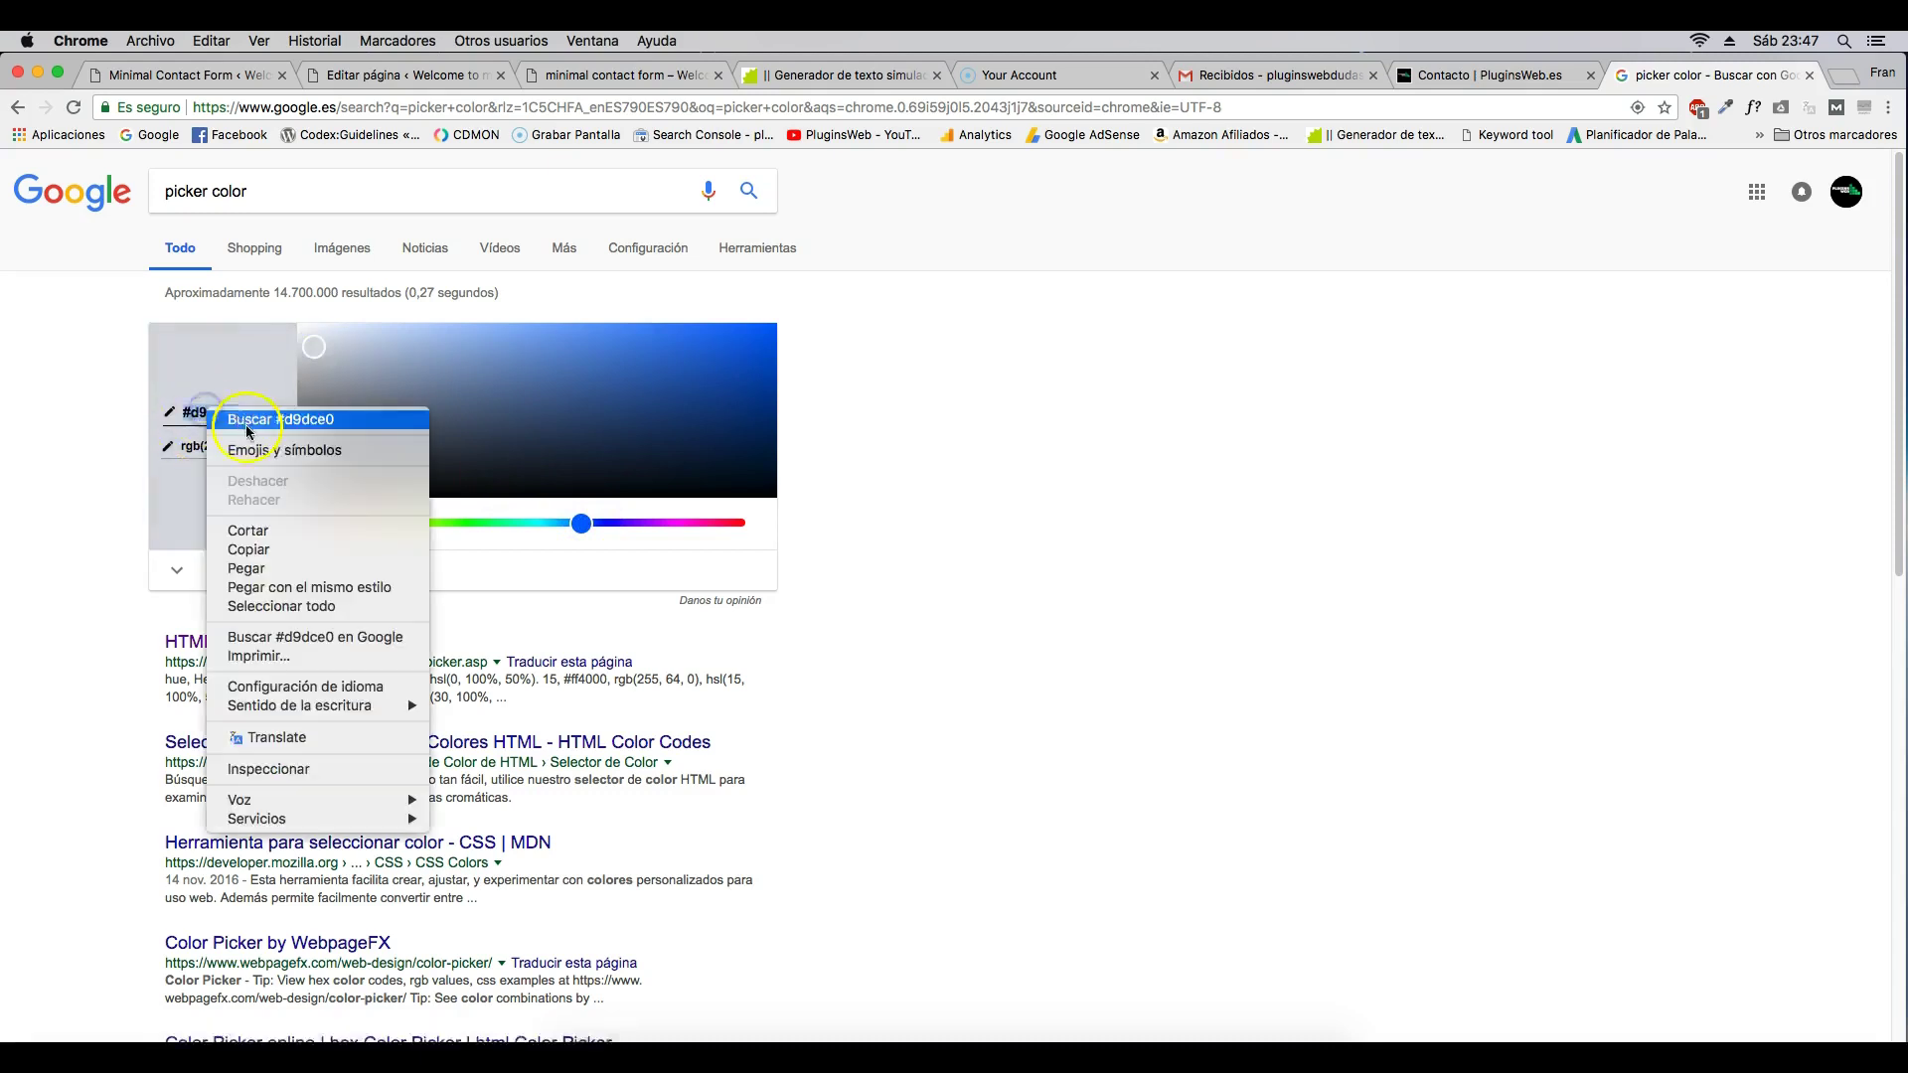
{"action": "left_click", "coordinate": [289, 546]}
{"action": "left_click", "coordinate": [407, 74]}
{"action": "type", "text": "#d9dce0"}
- Close the style with ';', update the page, and reload the live page to see the grey background
{"action": "type", "text": ";"}
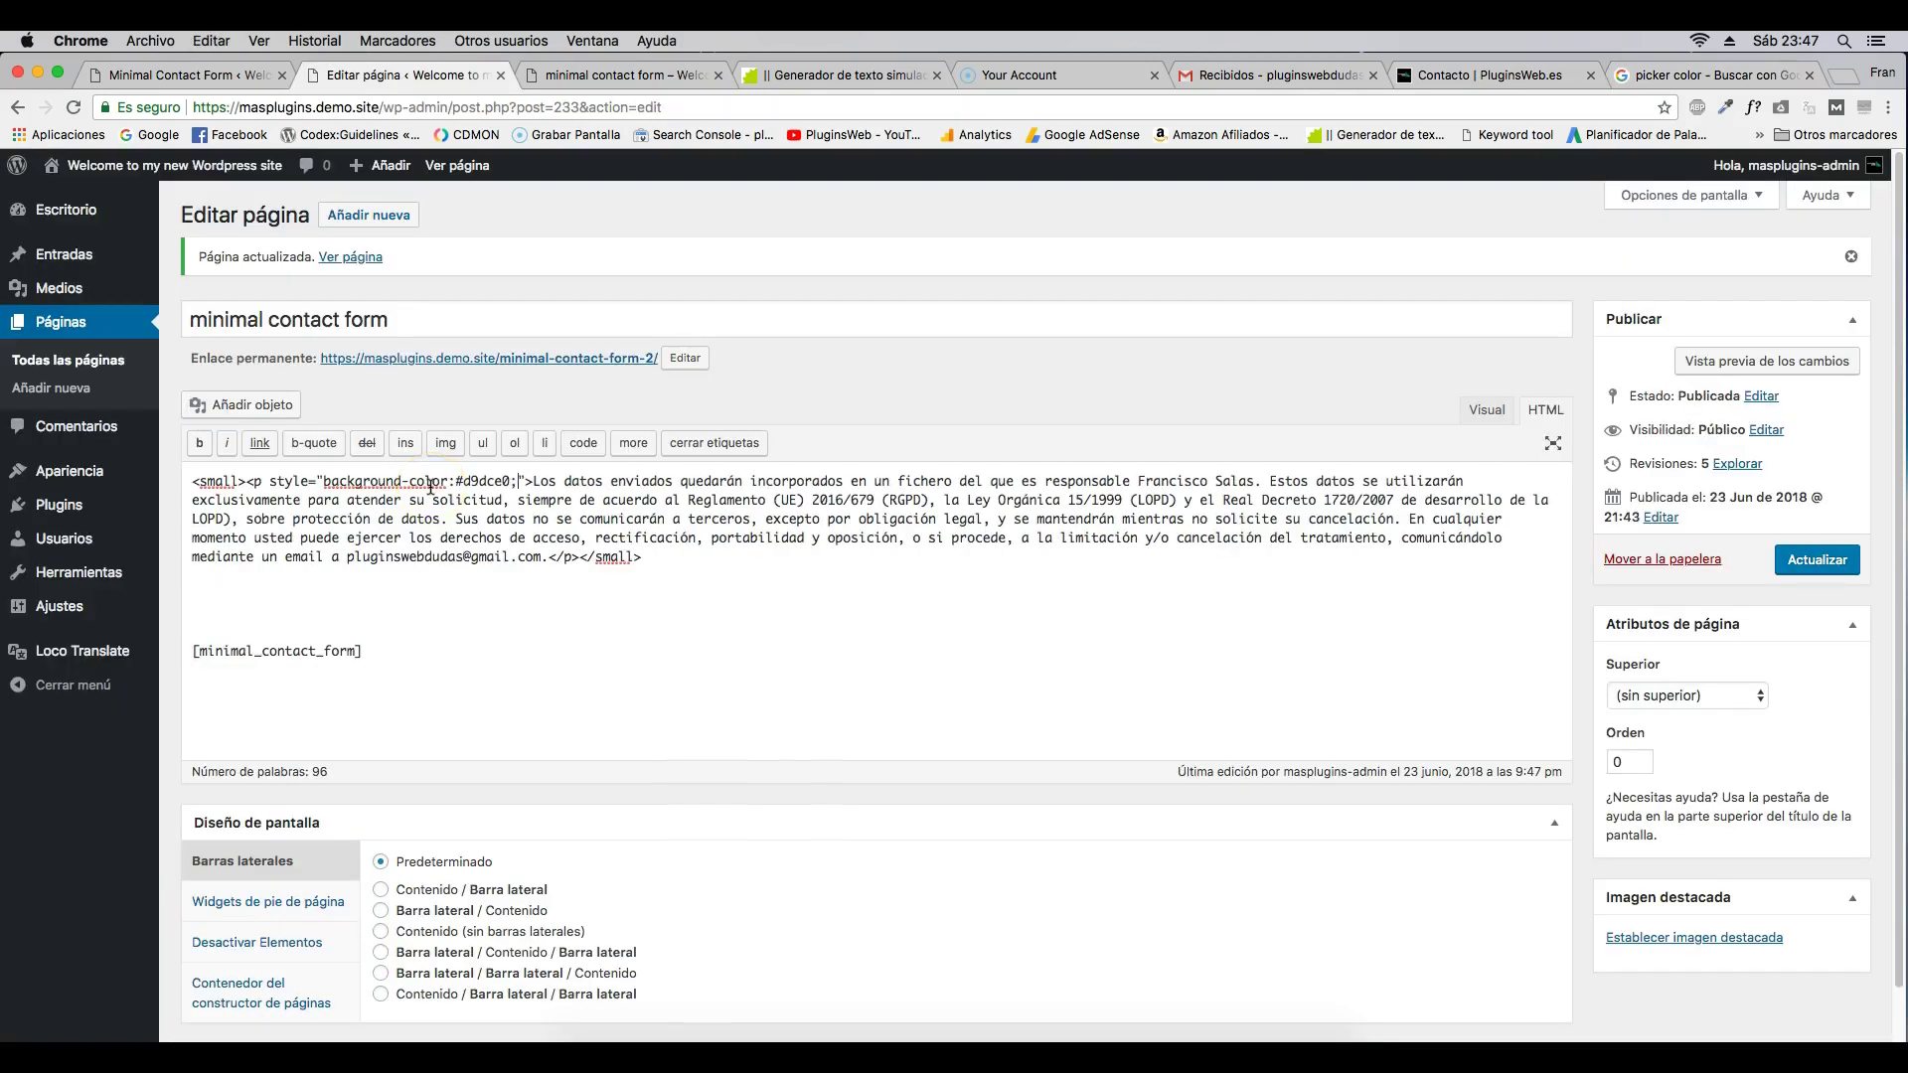
{"action": "left_click", "coordinate": [1811, 562]}
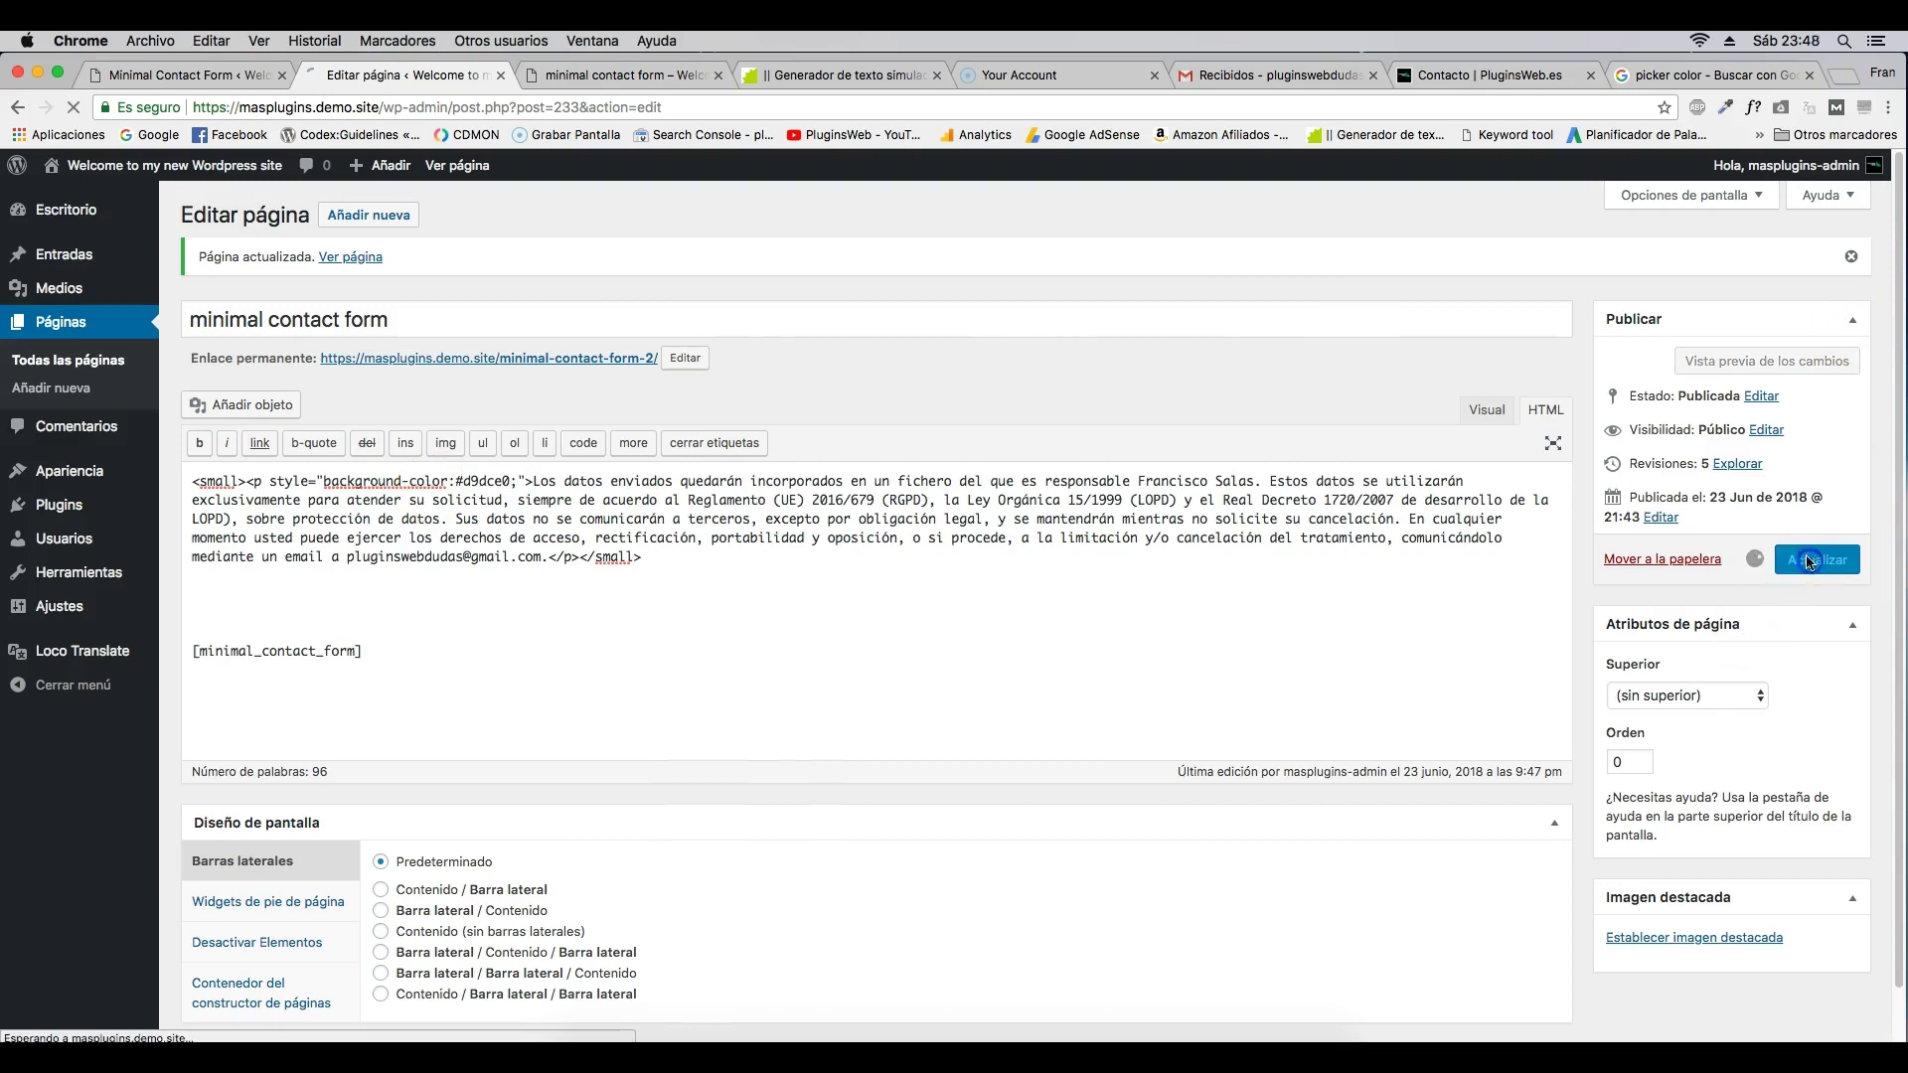
{"action": "left_click", "coordinate": [606, 74]}
{"action": "left_click", "coordinate": [75, 107]}
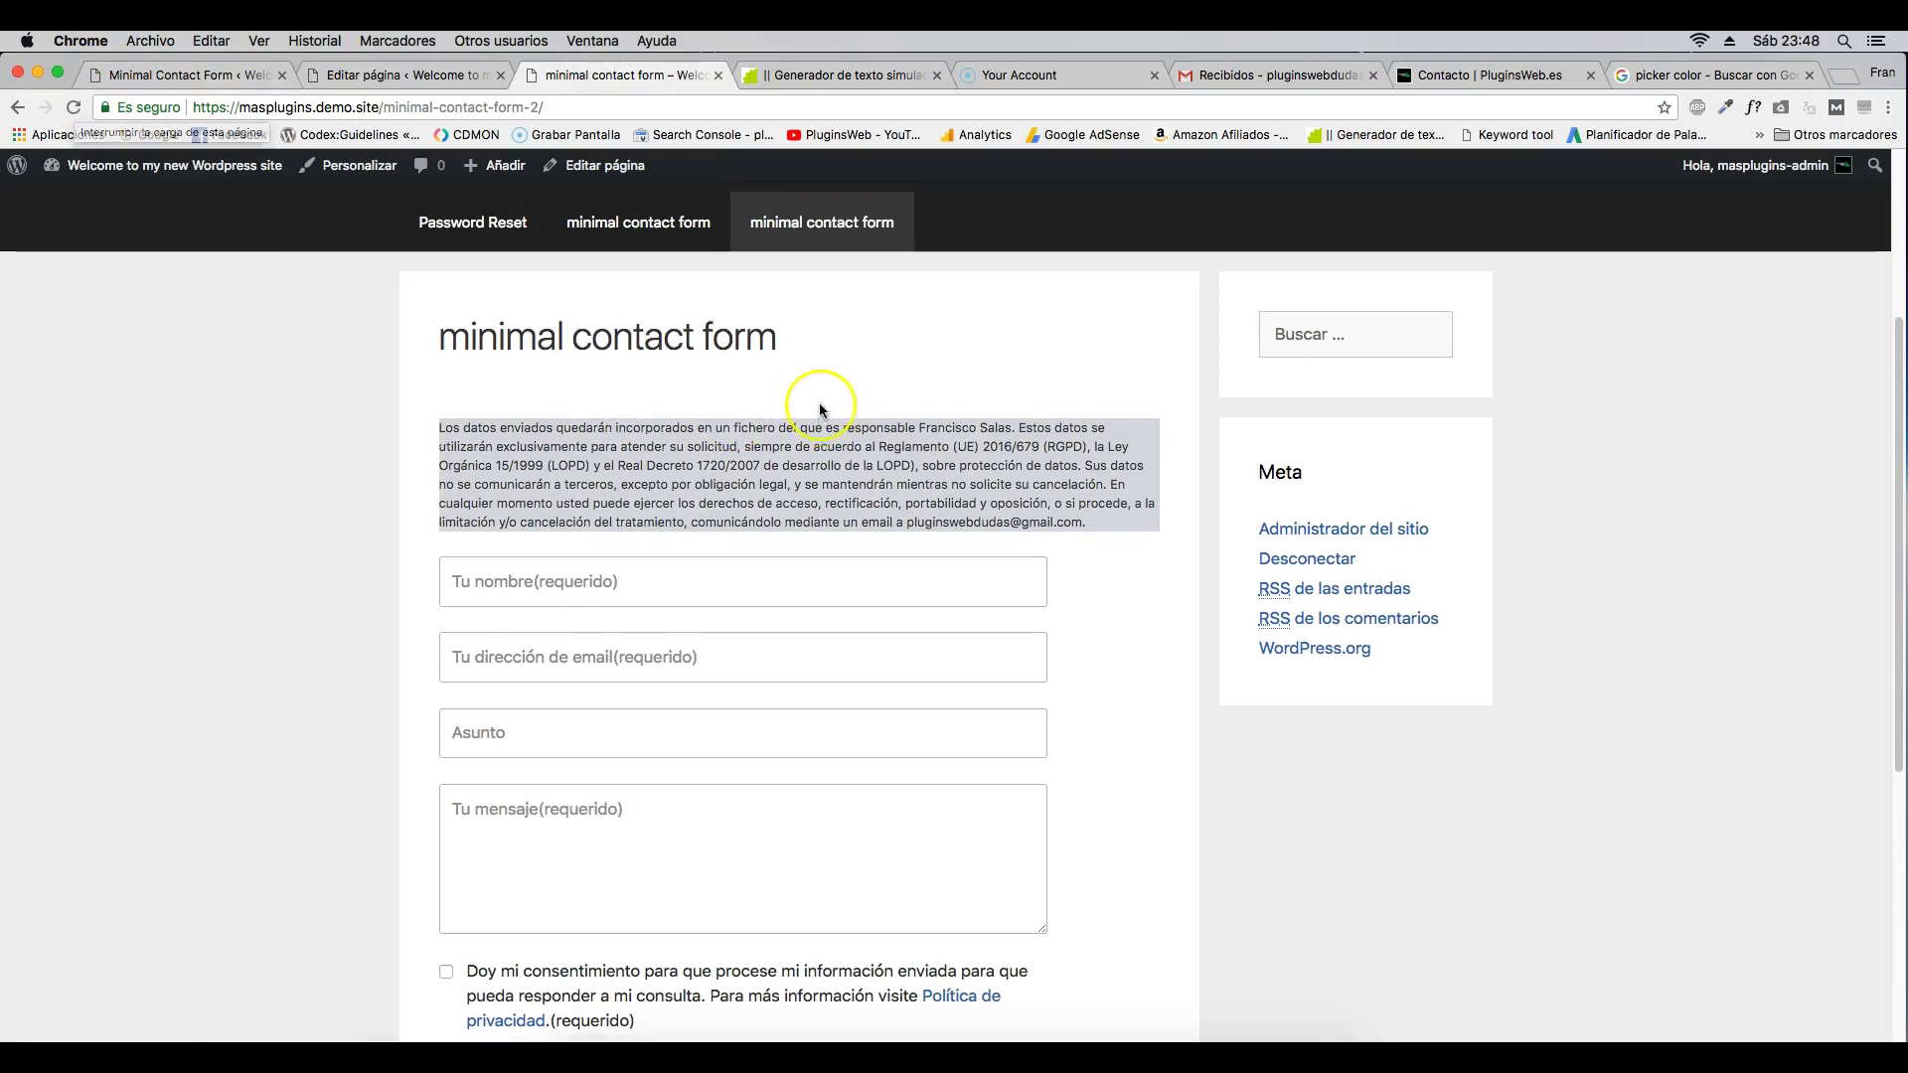
{"action": "left_click_drag", "start_coordinate": [935, 500], "coordinate": [1013, 499]}
- Bold the data controller's name and contact e-mail in the notice and update the page
{"action": "left_click", "coordinate": [395, 72]}
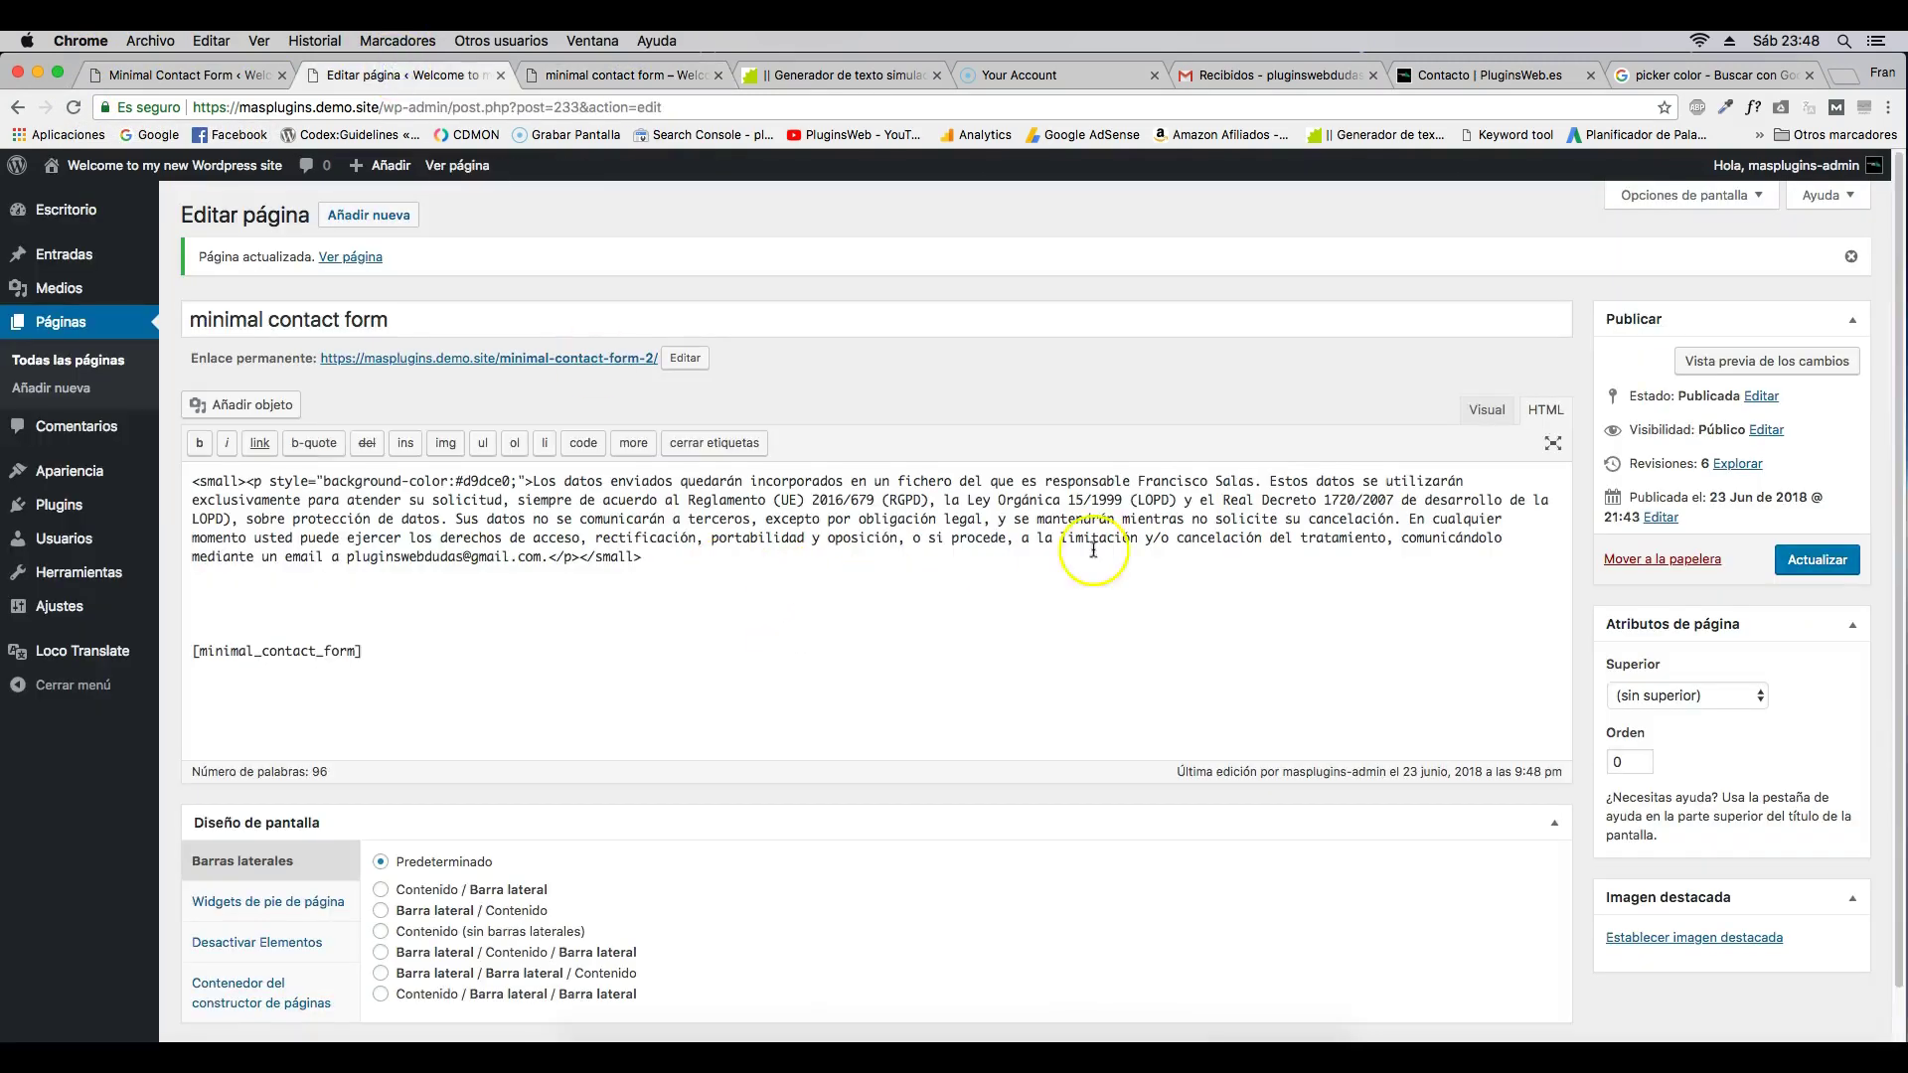
{"action": "left_click_drag", "start_coordinate": [1138, 481], "coordinate": [1257, 483]}
{"action": "left_click", "coordinate": [200, 442]}
{"action": "left_click_drag", "start_coordinate": [455, 560], "coordinate": [646, 559]}
{"action": "left_click", "coordinate": [200, 442]}
{"action": "left_click", "coordinate": [1816, 560]}
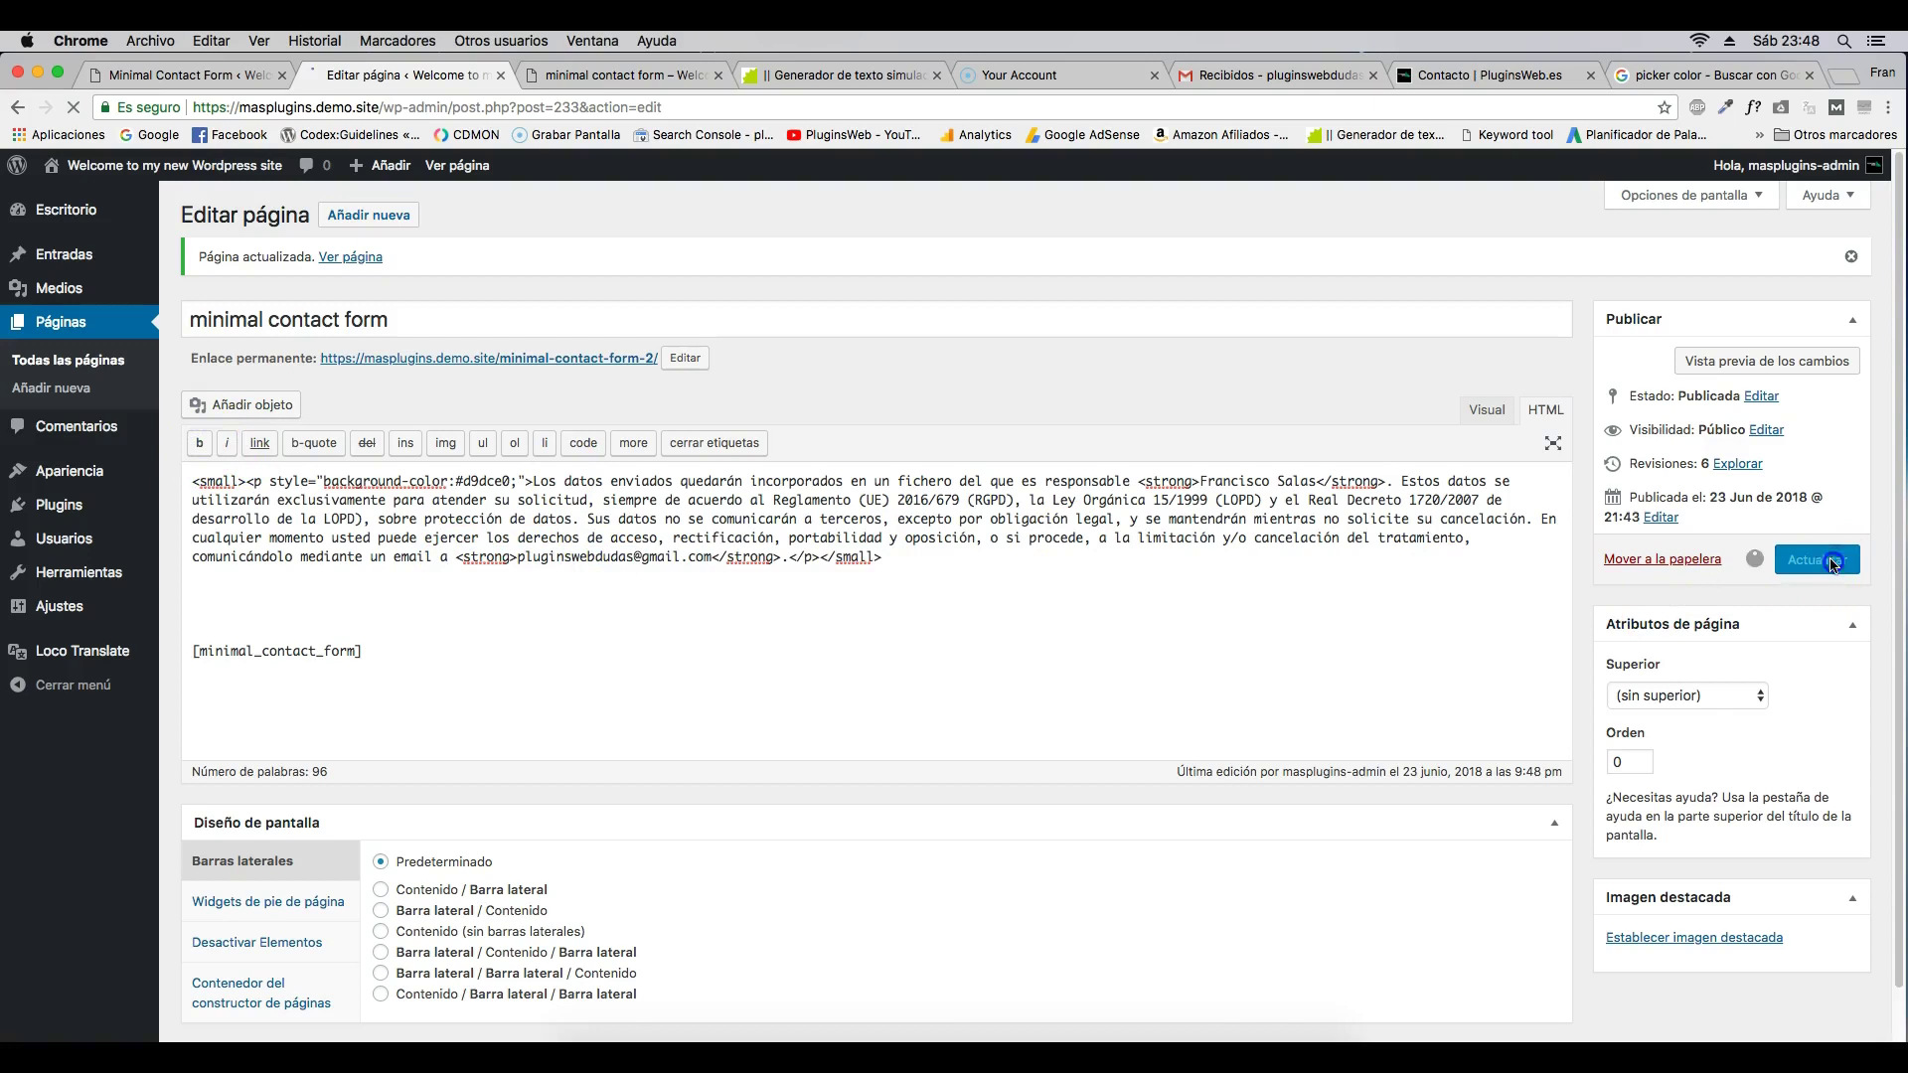
{"action": "left_click", "coordinate": [634, 77]}
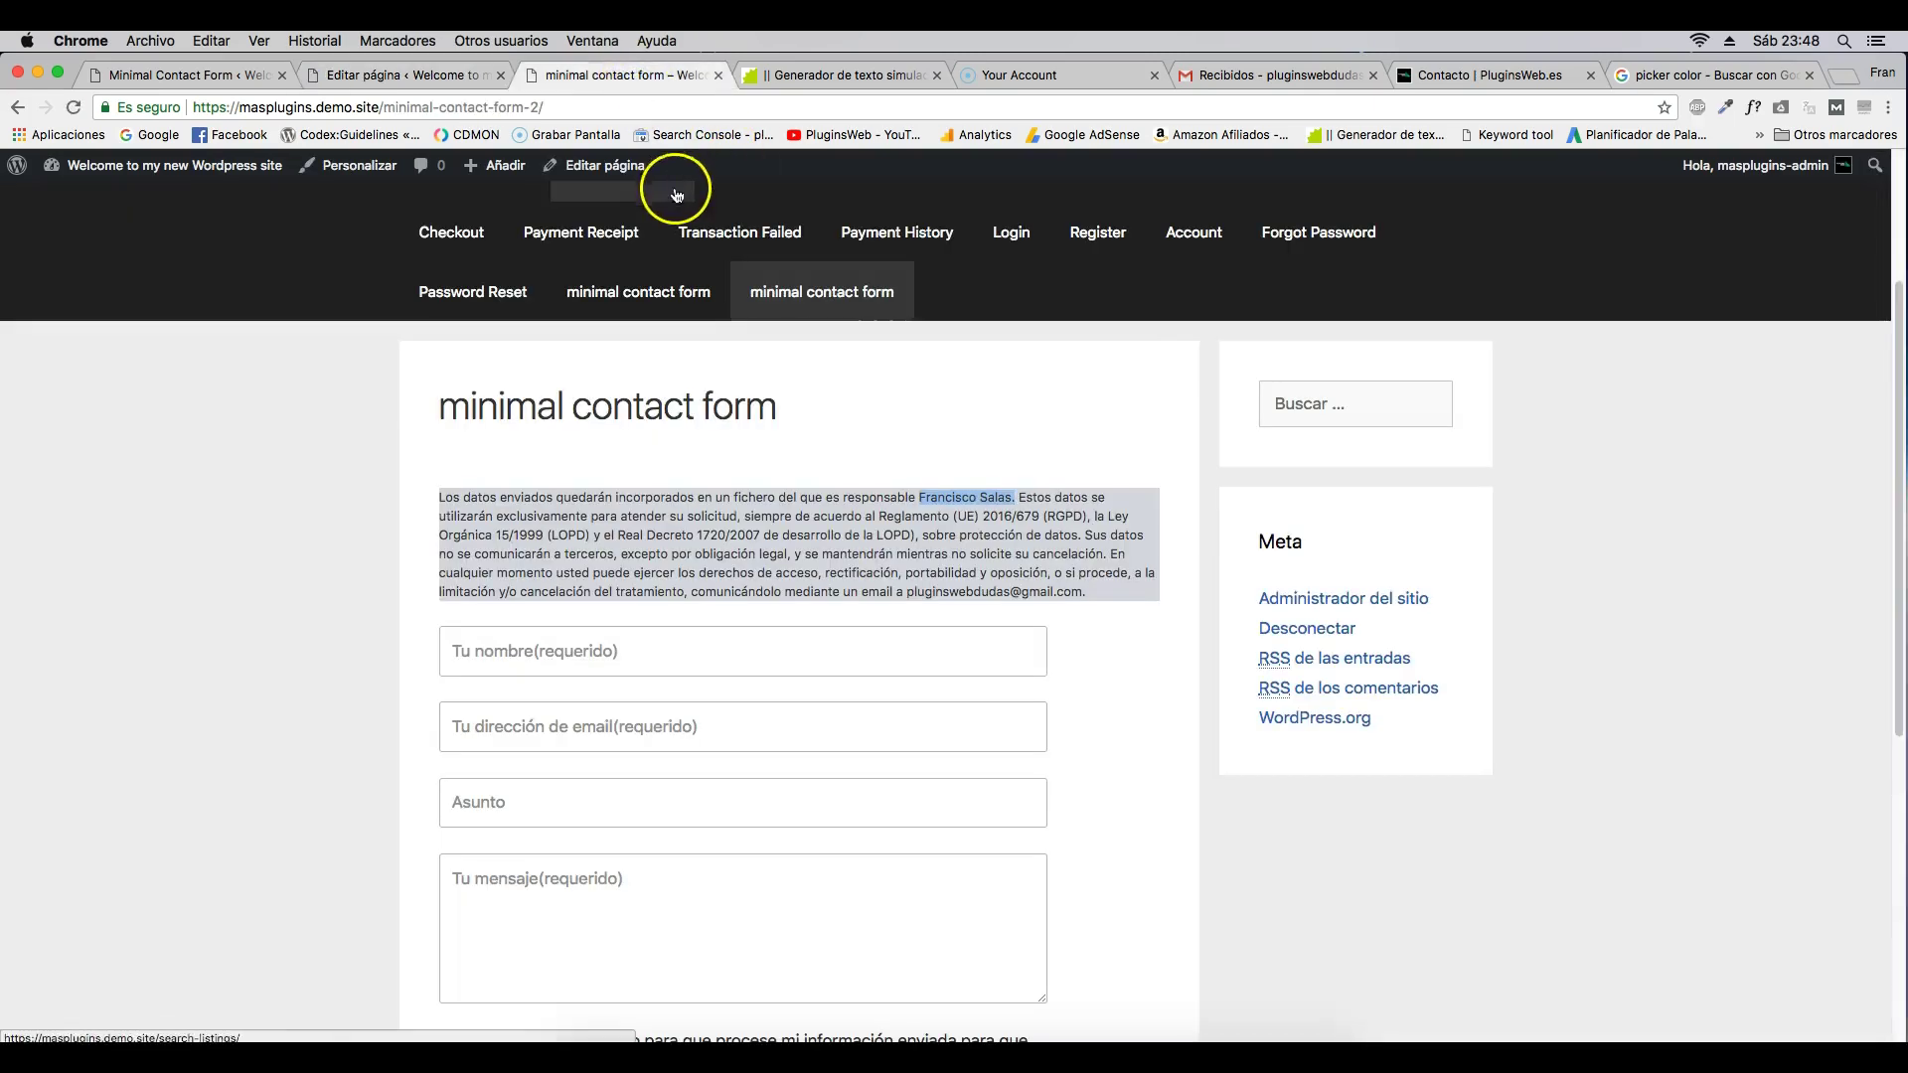
- Reload the live contact page to check the bold name and e-mail
{"action": "left_click", "coordinate": [272, 395]}
{"action": "left_click", "coordinate": [71, 106]}
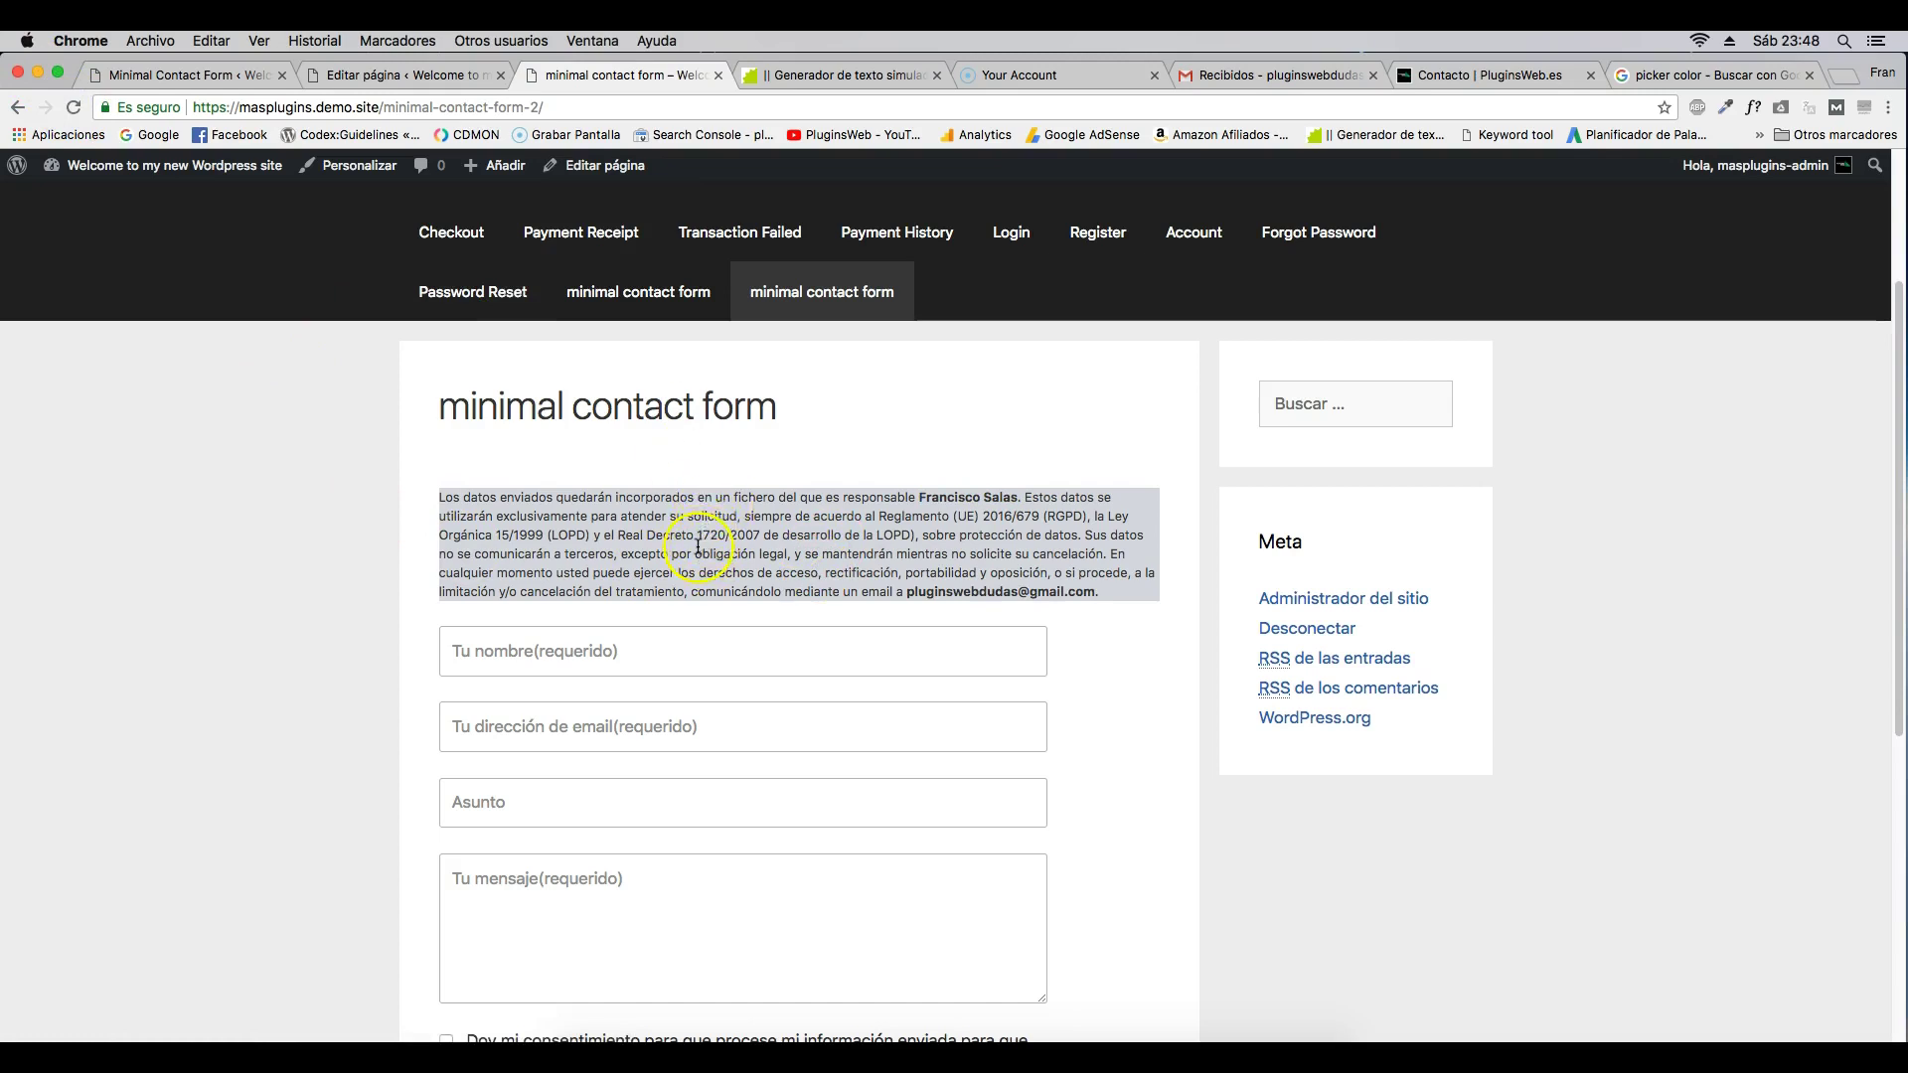
{"action": "scroll", "coordinate": [697, 544], "scroll_direction": "down", "scroll_amount": 4}
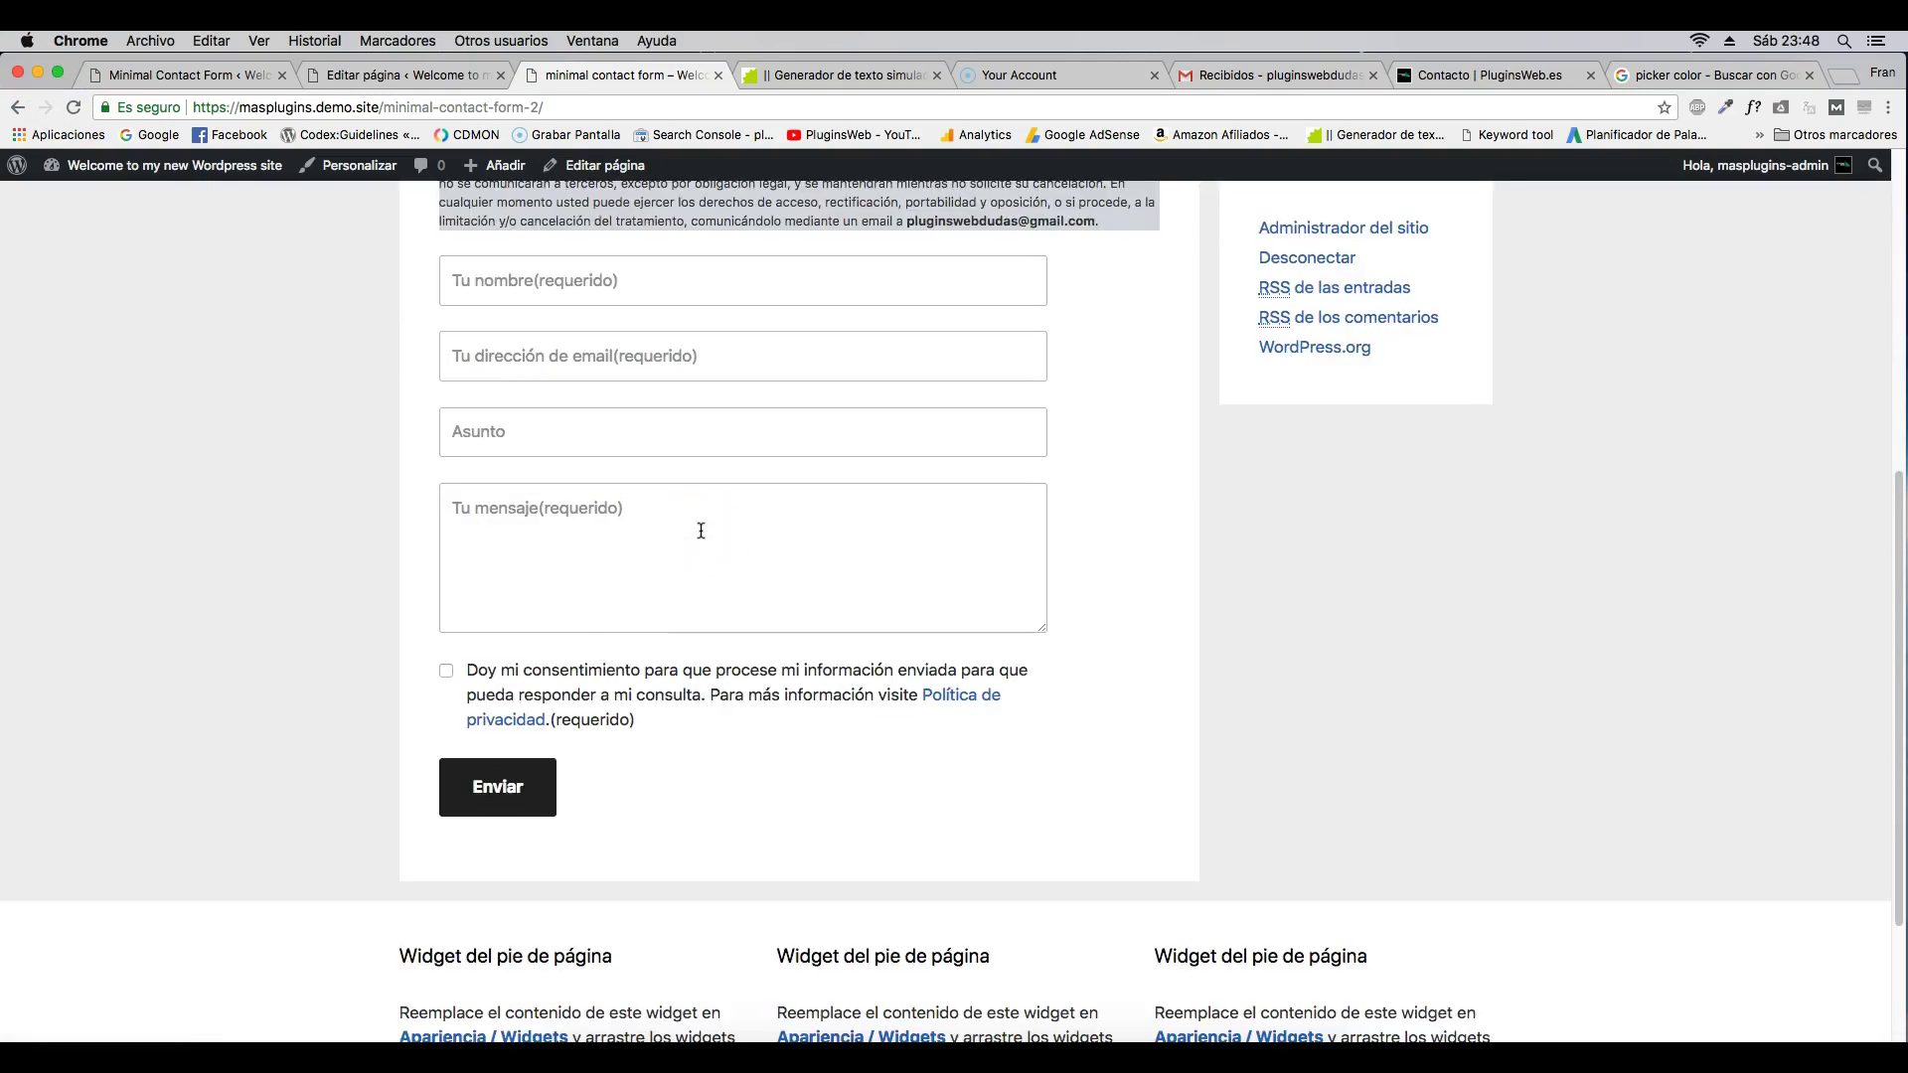
{"action": "scroll", "coordinate": [701, 531], "scroll_direction": "up", "scroll_amount": 1}
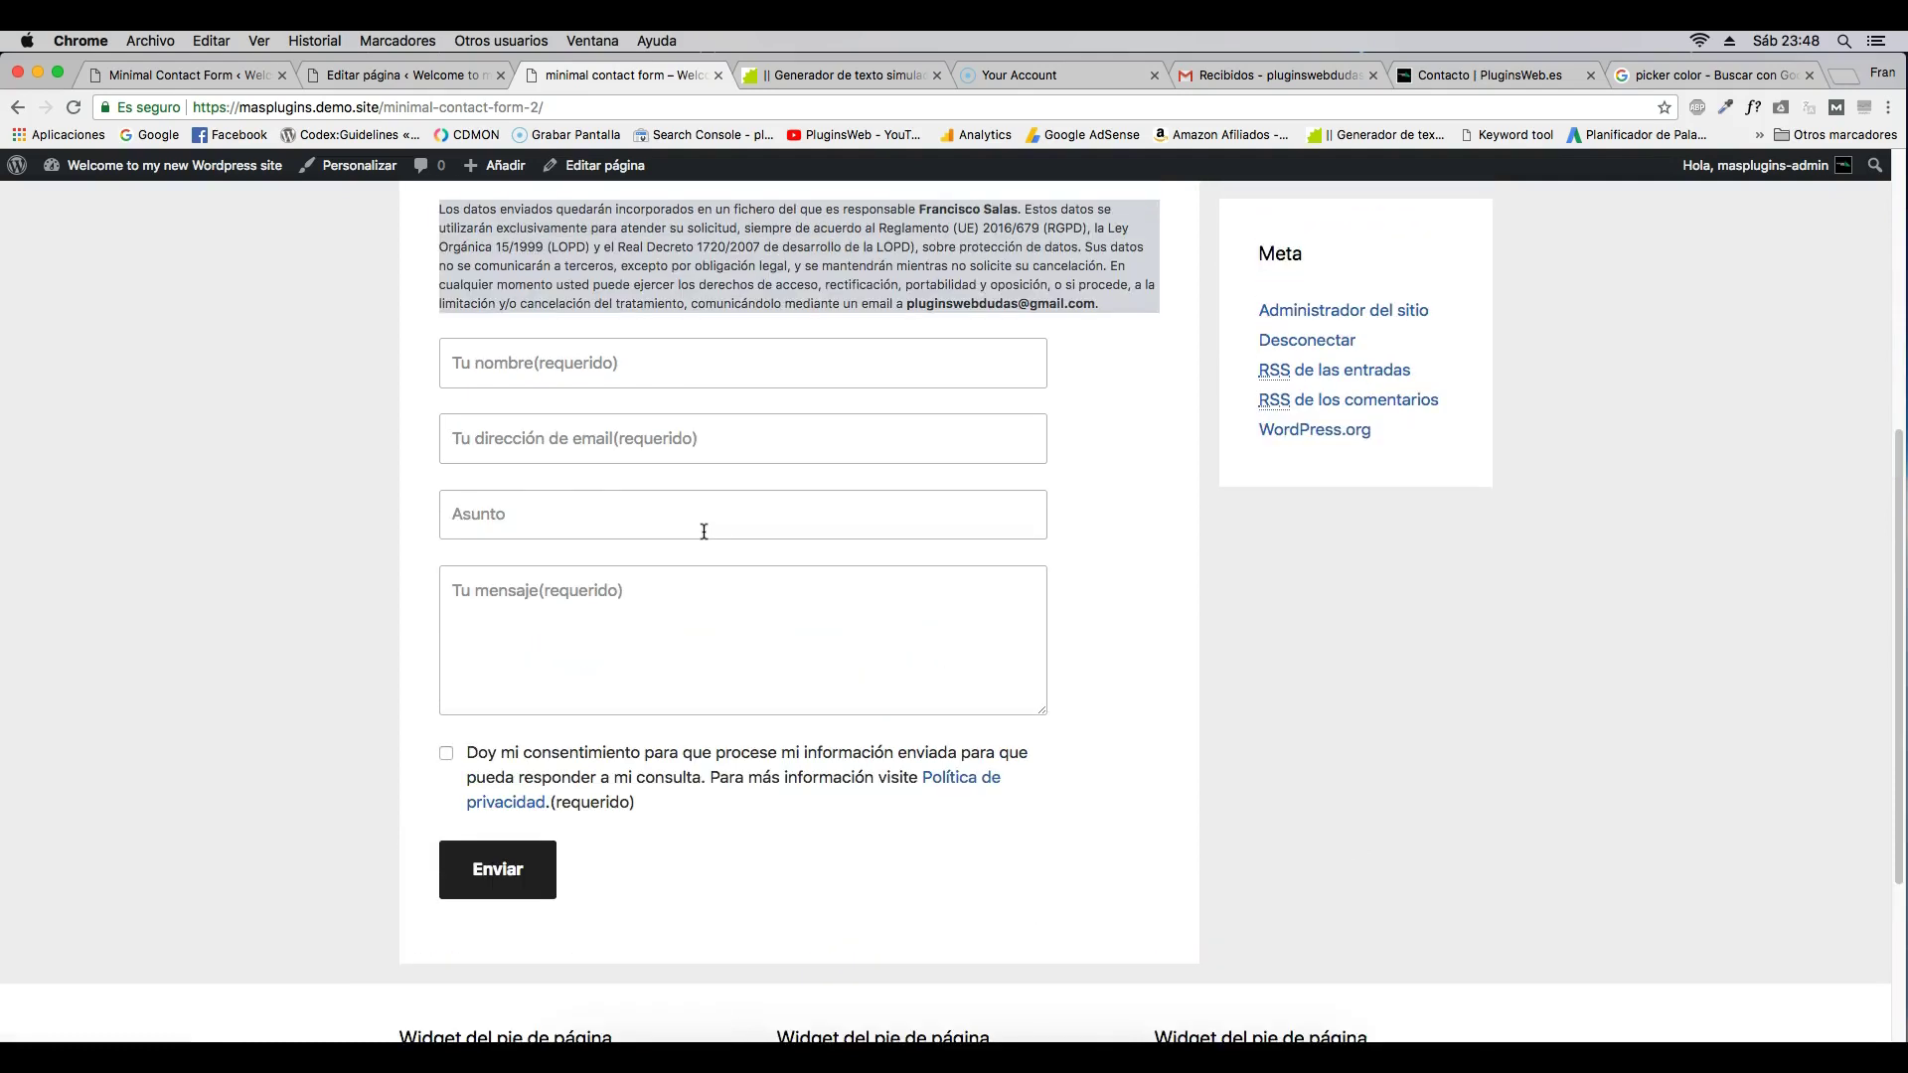
{"action": "scroll", "coordinate": [545, 532], "scroll_direction": "up", "scroll_amount": 4}
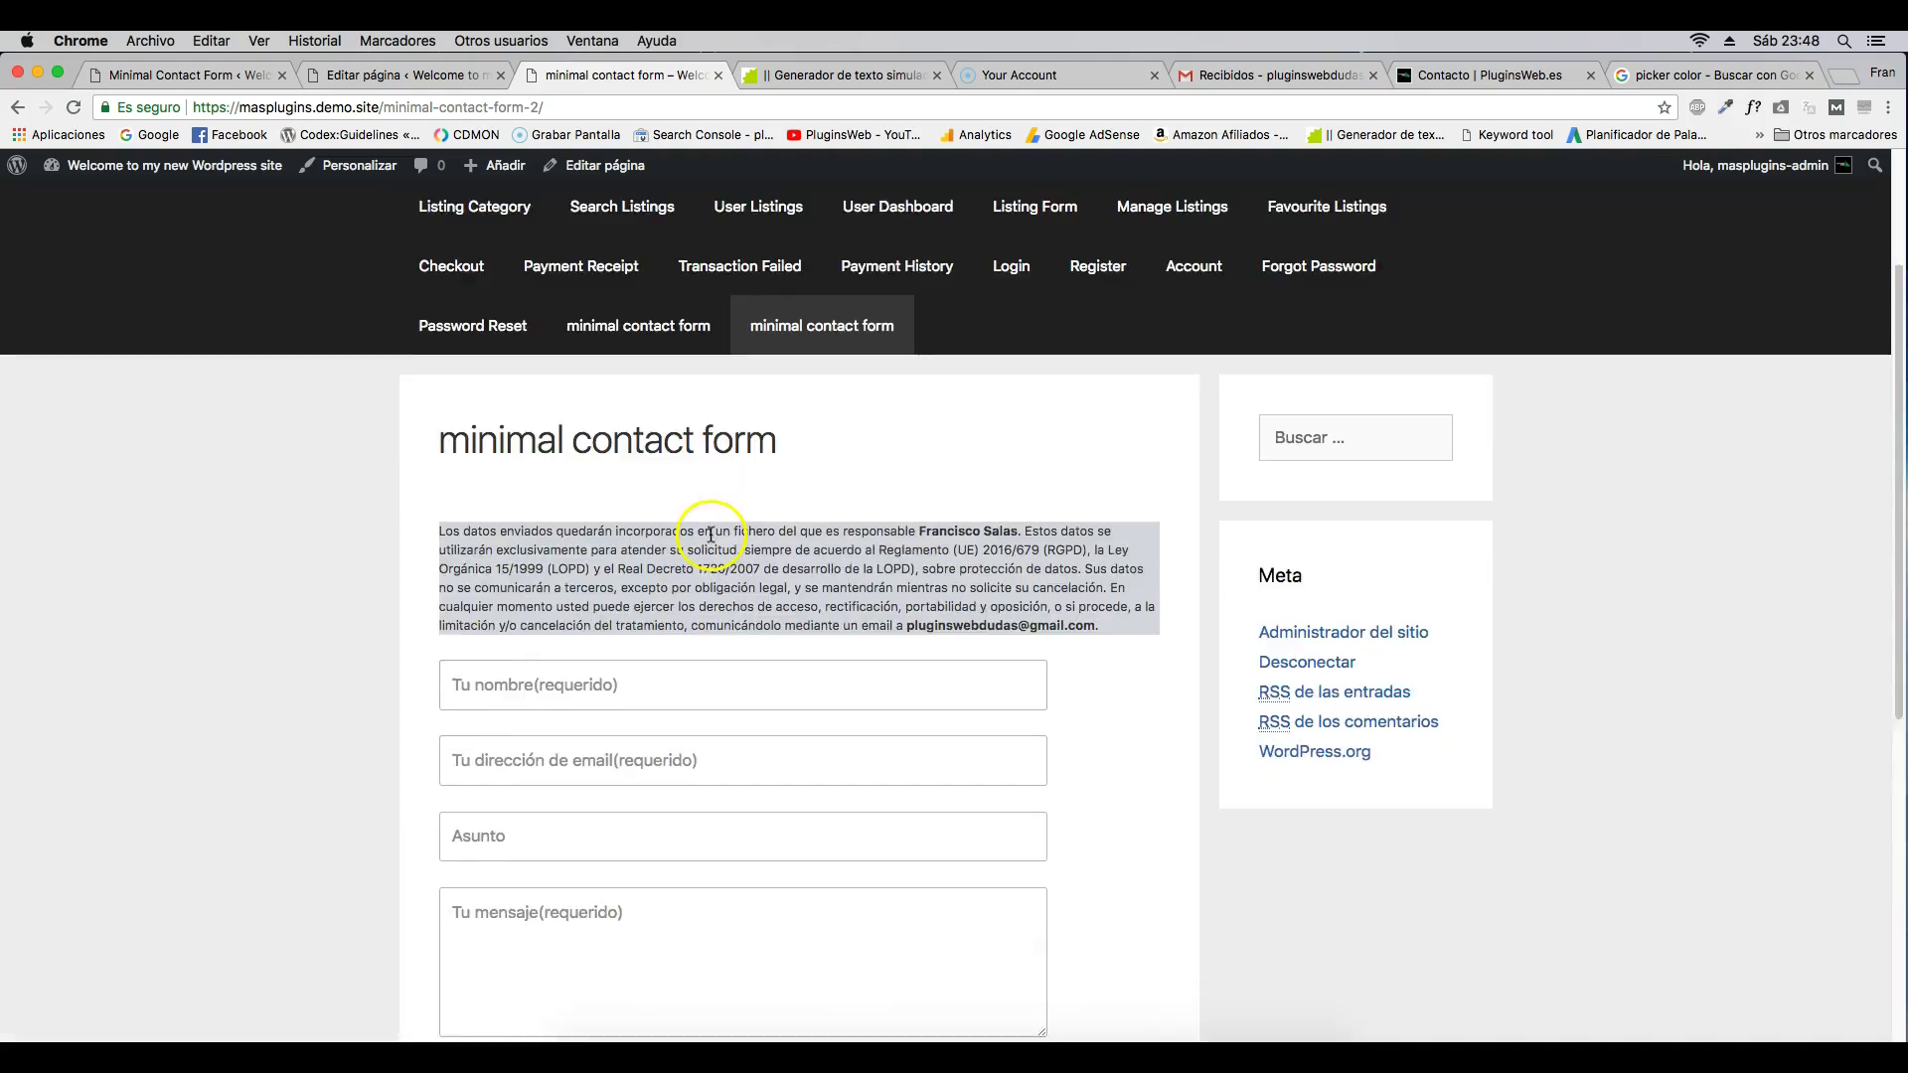
{"action": "scroll", "coordinate": [533, 533], "scroll_direction": "down", "scroll_amount": 2}
- Fill in a test name and e-mail, subject 'probando minimal contact form', and copy the subject into the message
{"action": "left_click", "coordinate": [537, 522]}
{"action": "type", "text": "juan carlos"}
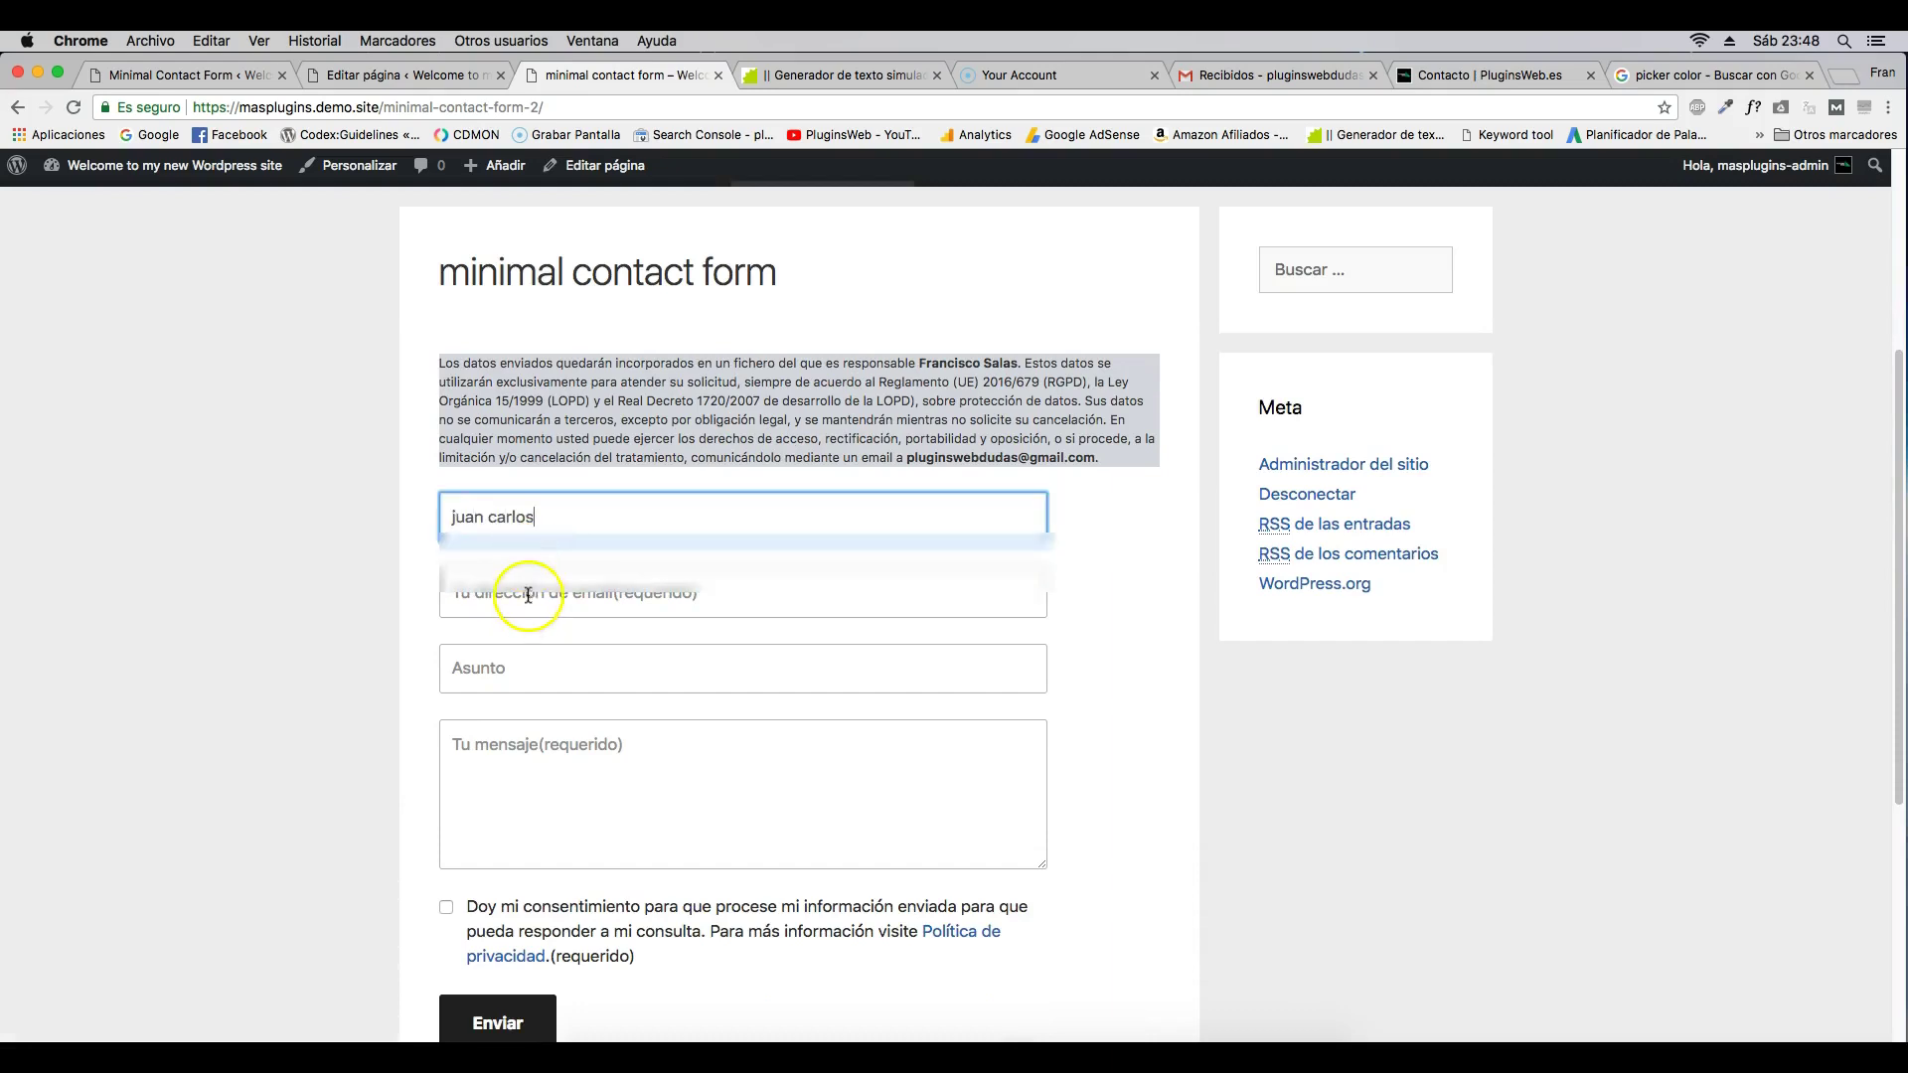
{"action": "left_click", "coordinate": [528, 594]}
{"action": "left_click", "coordinate": [481, 669]}
{"action": "type", "text": "probando minimal contact form"}
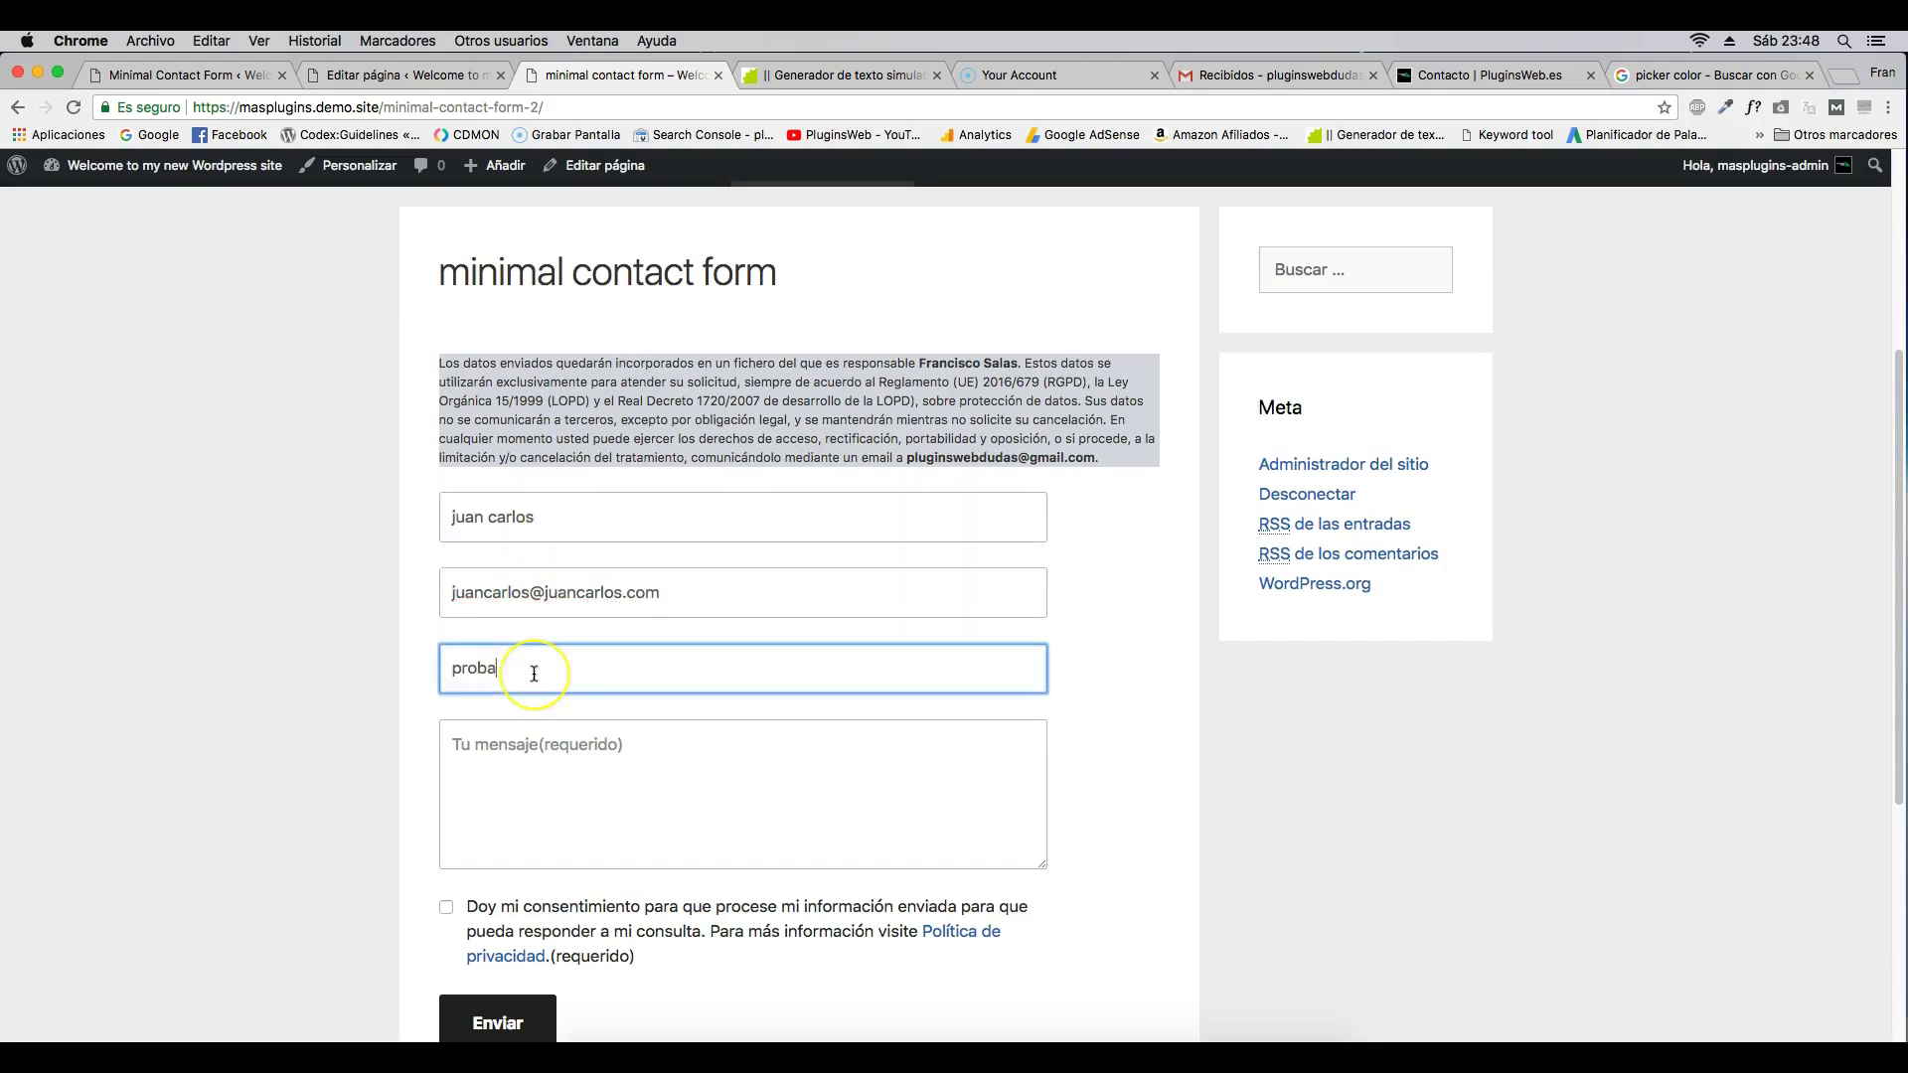
{"action": "triple_click", "coordinate": [565, 671]}
{"action": "key", "text": "super+c"}
{"action": "key", "text": "Tab"}
{"action": "key", "text": "super+v"}
{"action": "key", "text": "super+v"}
{"action": "key", "text": "super+v"}
{"action": "key", "text": "super+v"}
{"action": "key", "text": "super+v"}
{"action": "key", "text": "super+v"}
{"action": "key", "text": "super+v"}
{"action": "key", "text": "super+v"}
{"action": "key", "text": "super+v"}
{"action": "scroll", "coordinate": [497, 596], "scroll_direction": "down", "scroll_amount": 5}
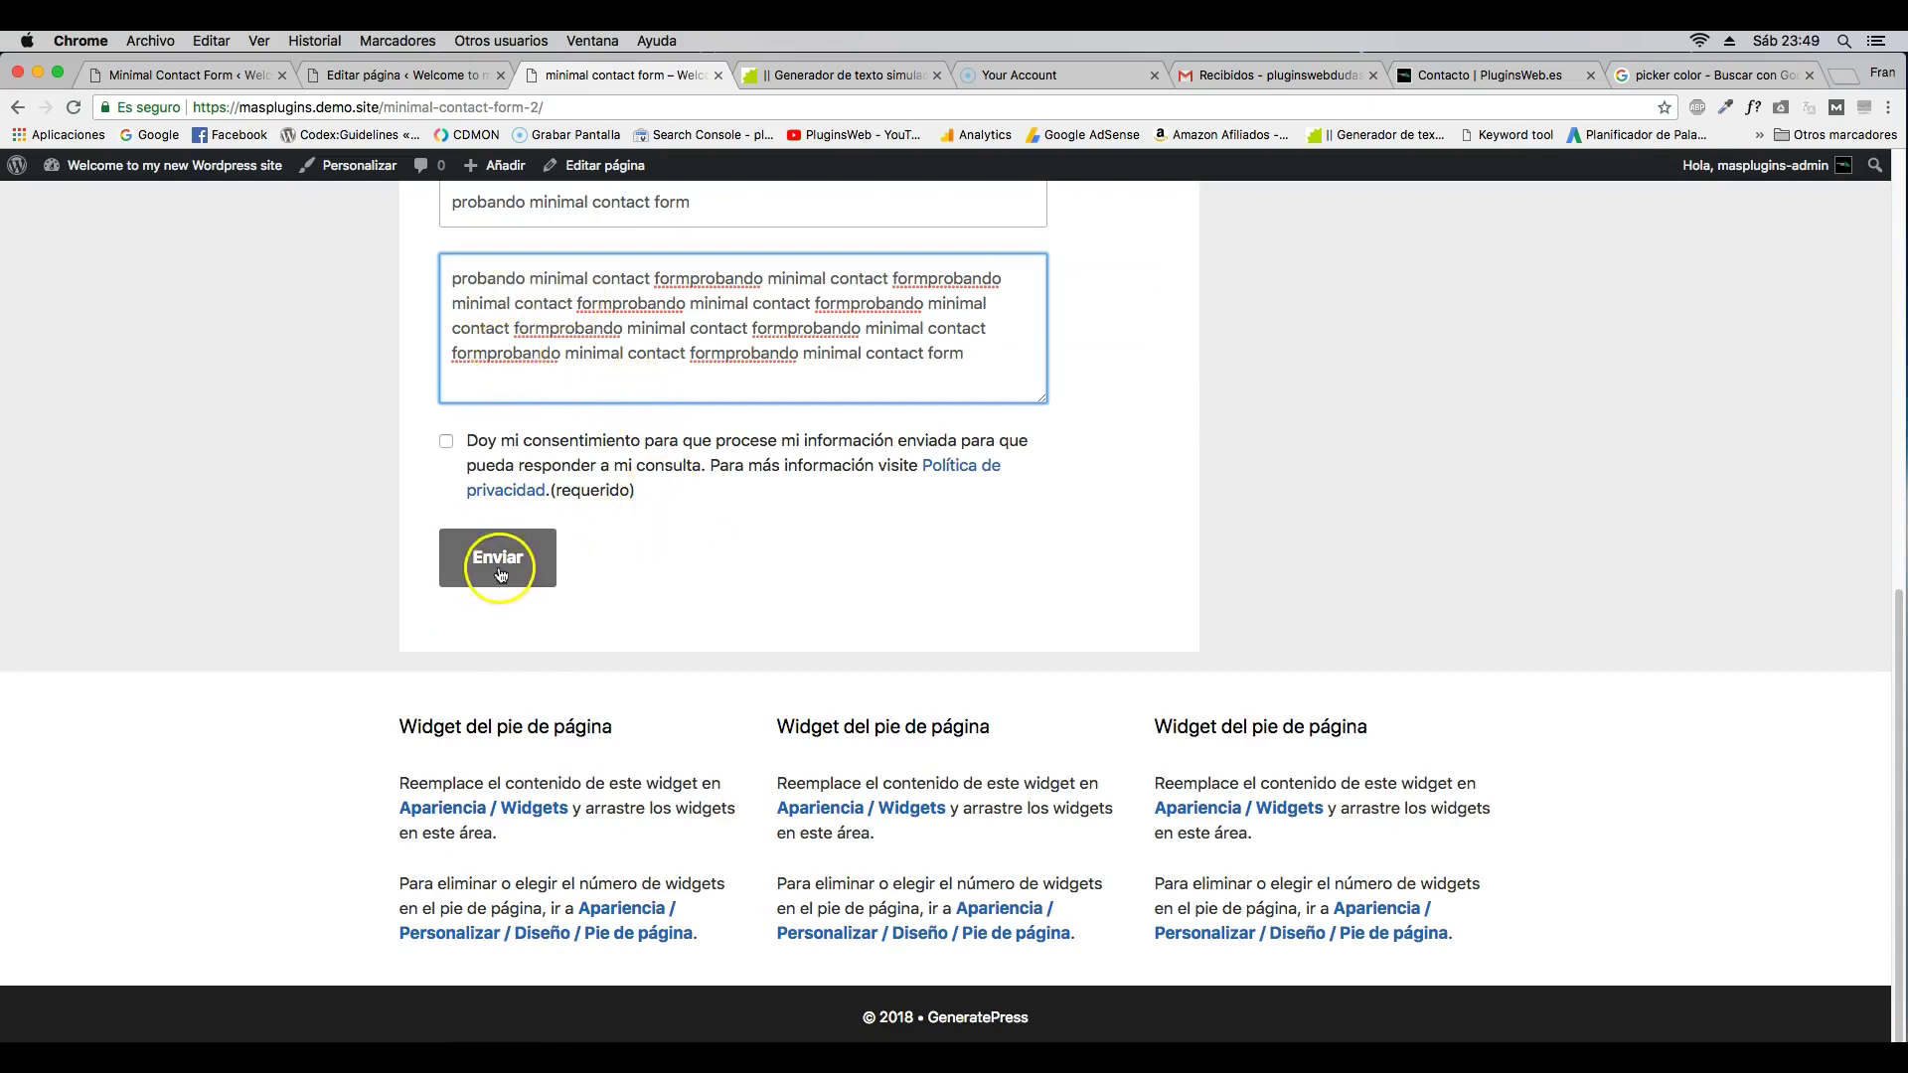
- Tick the data-processing consent checkbox and send the form, getting the thank-you confirmation
{"action": "left_click", "coordinate": [499, 560]}
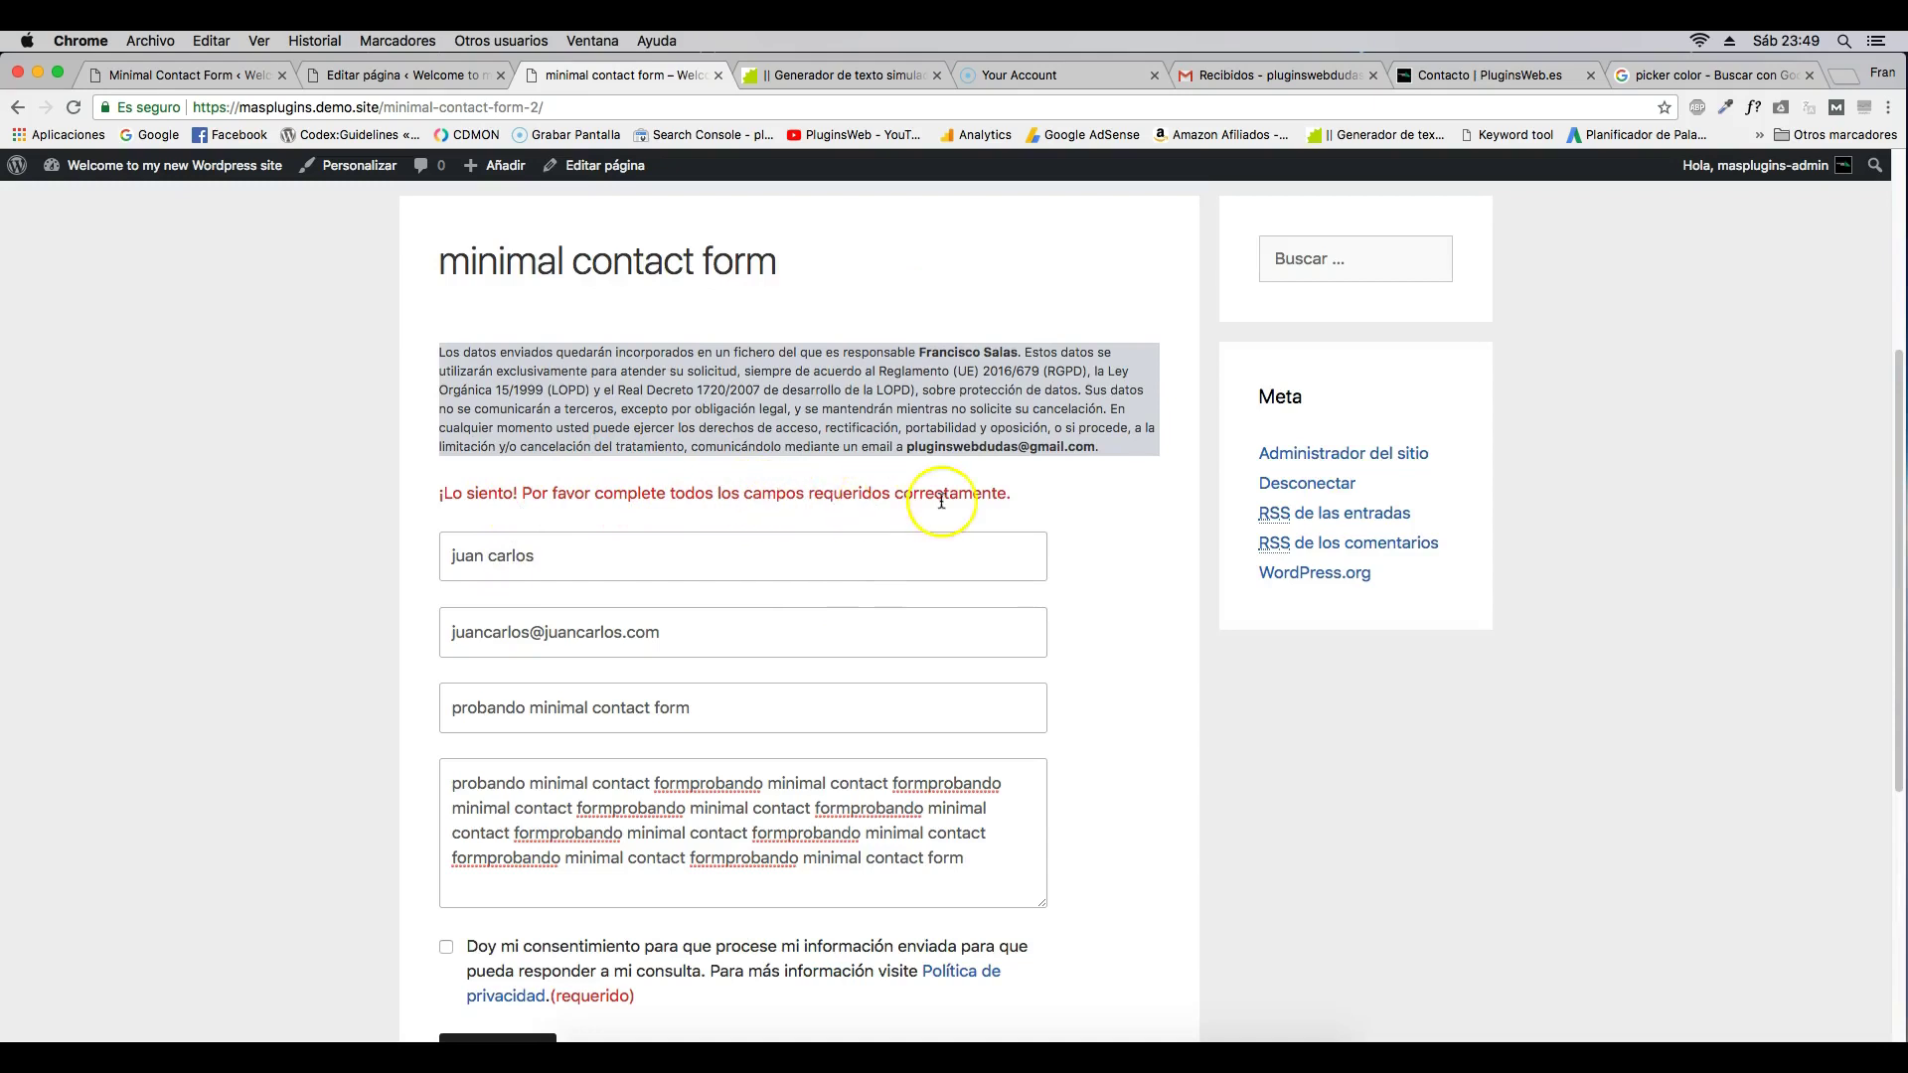
{"action": "scroll", "coordinate": [984, 500], "scroll_direction": "down", "scroll_amount": 3}
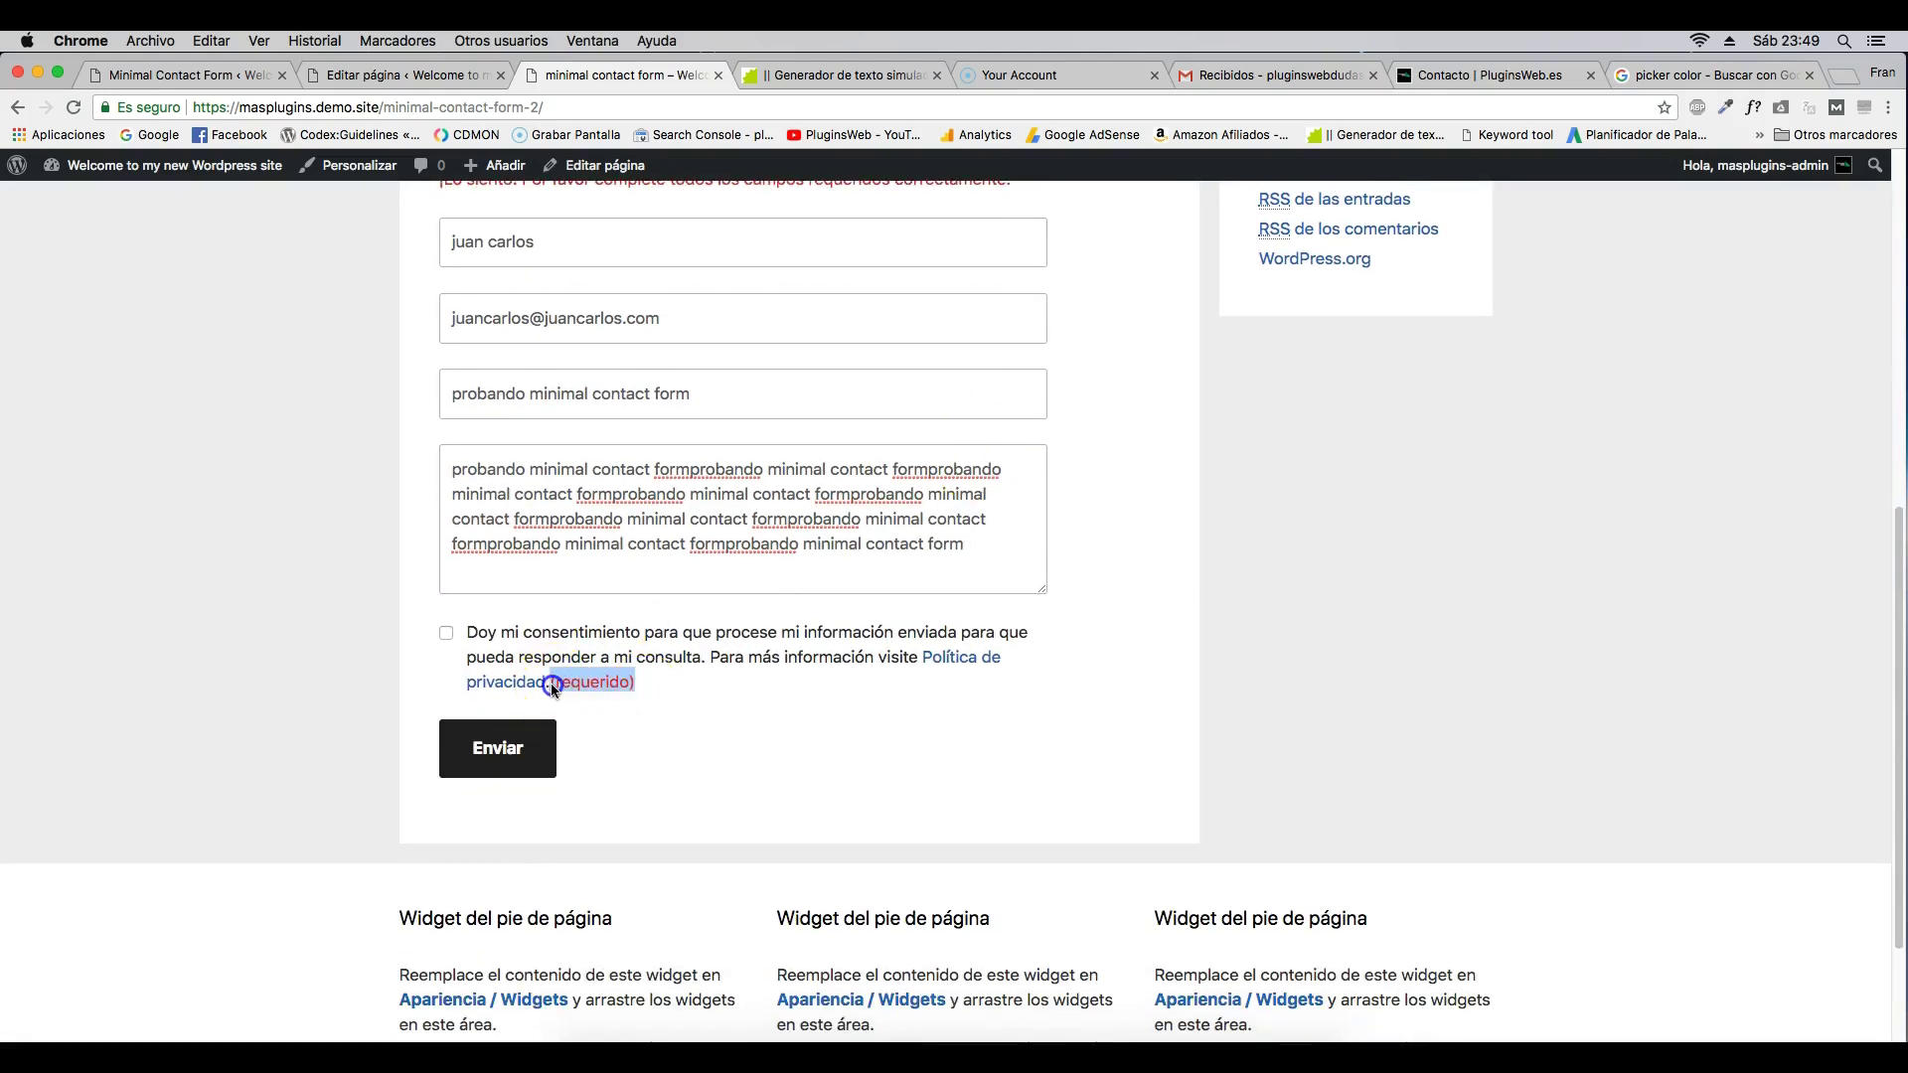
{"action": "left_click", "coordinate": [641, 720]}
{"action": "left_click", "coordinate": [446, 632]}
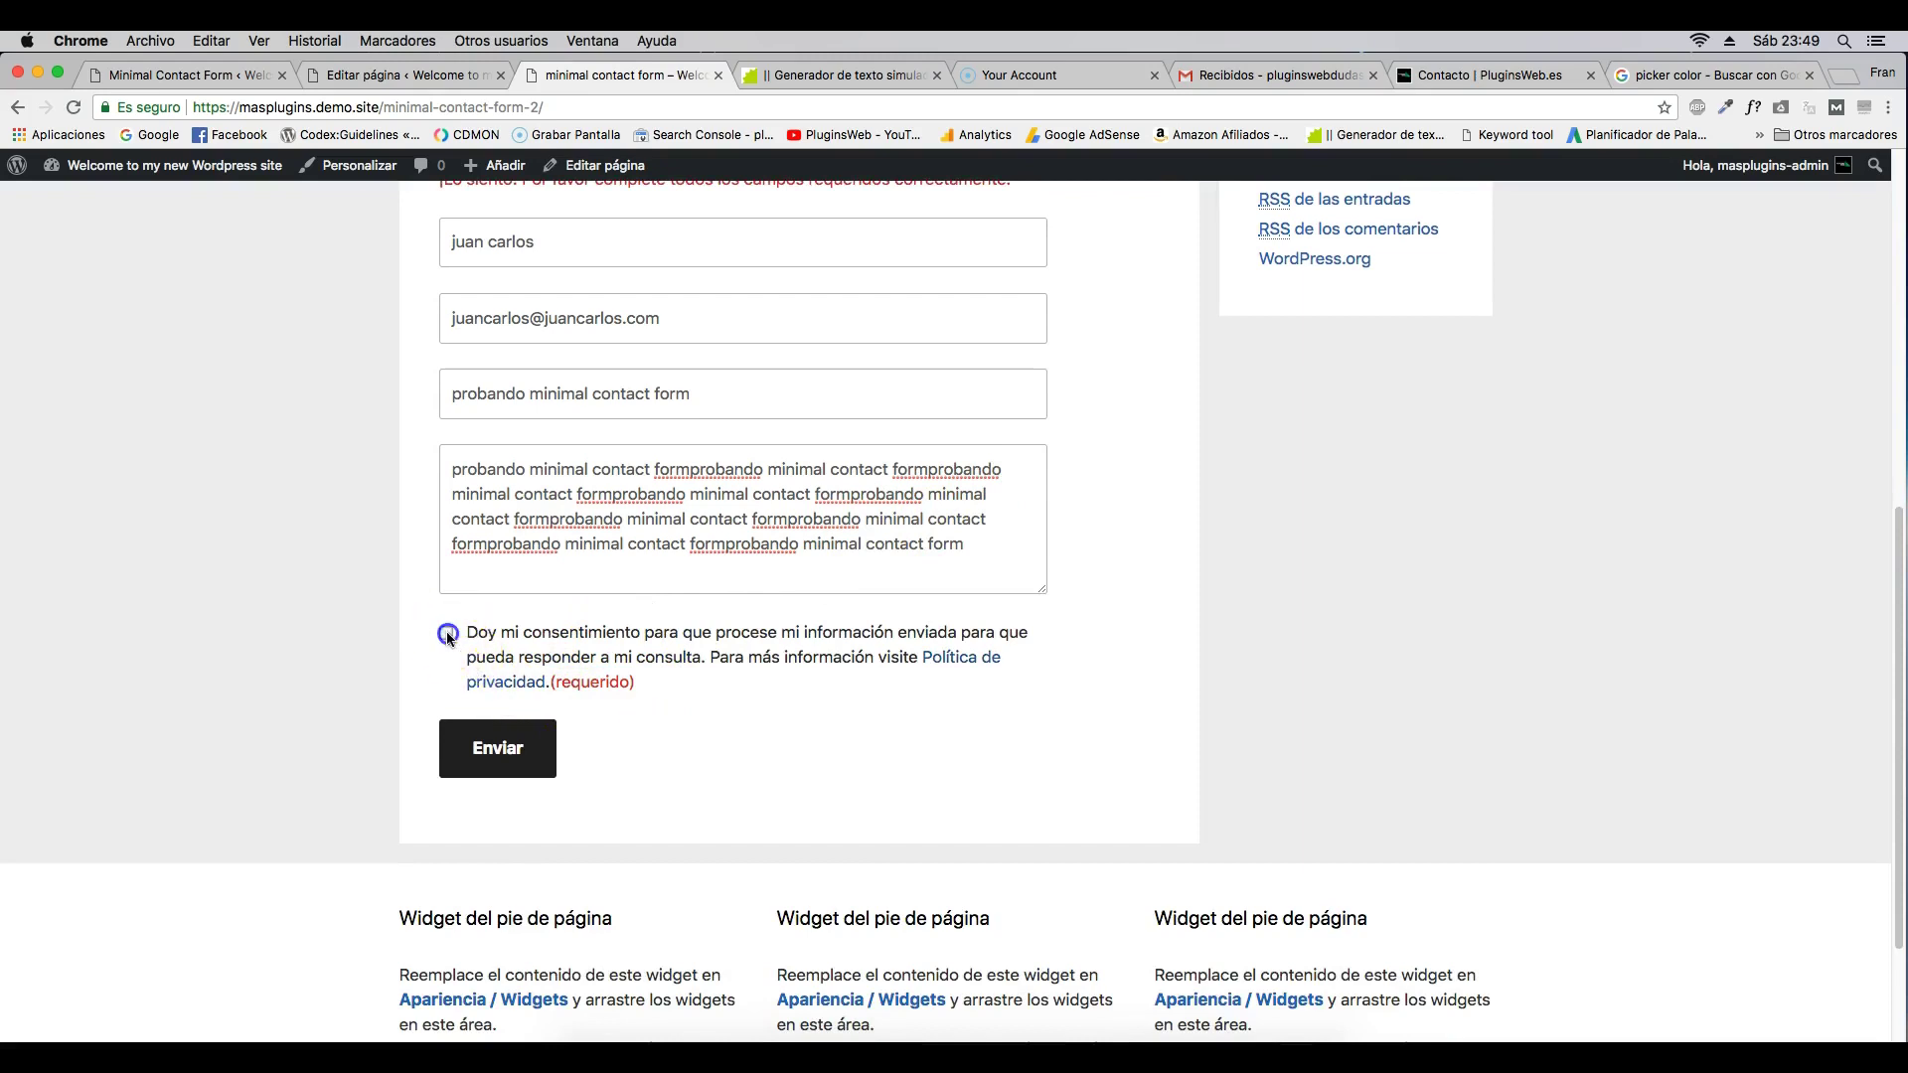
{"action": "left_click", "coordinate": [502, 750]}
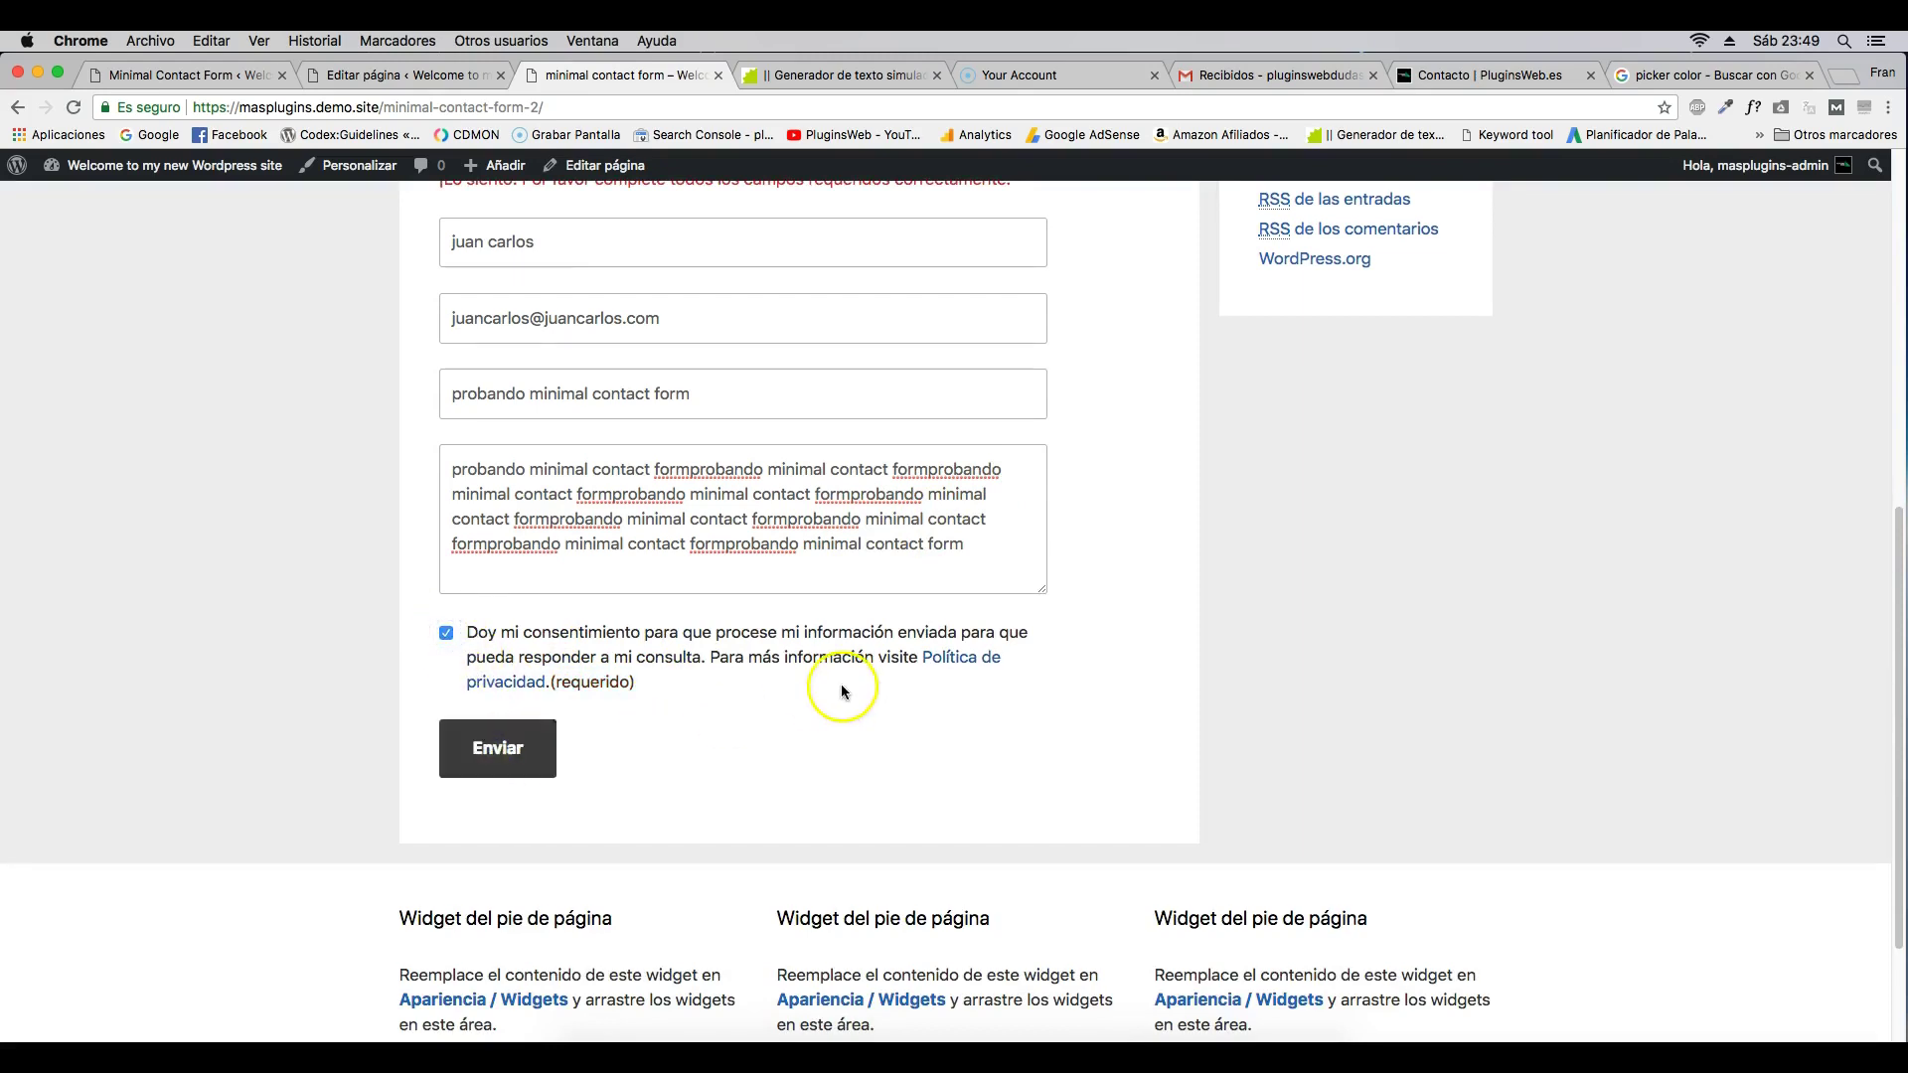
{"action": "left_click_drag", "start_coordinate": [441, 496], "coordinate": [964, 501]}
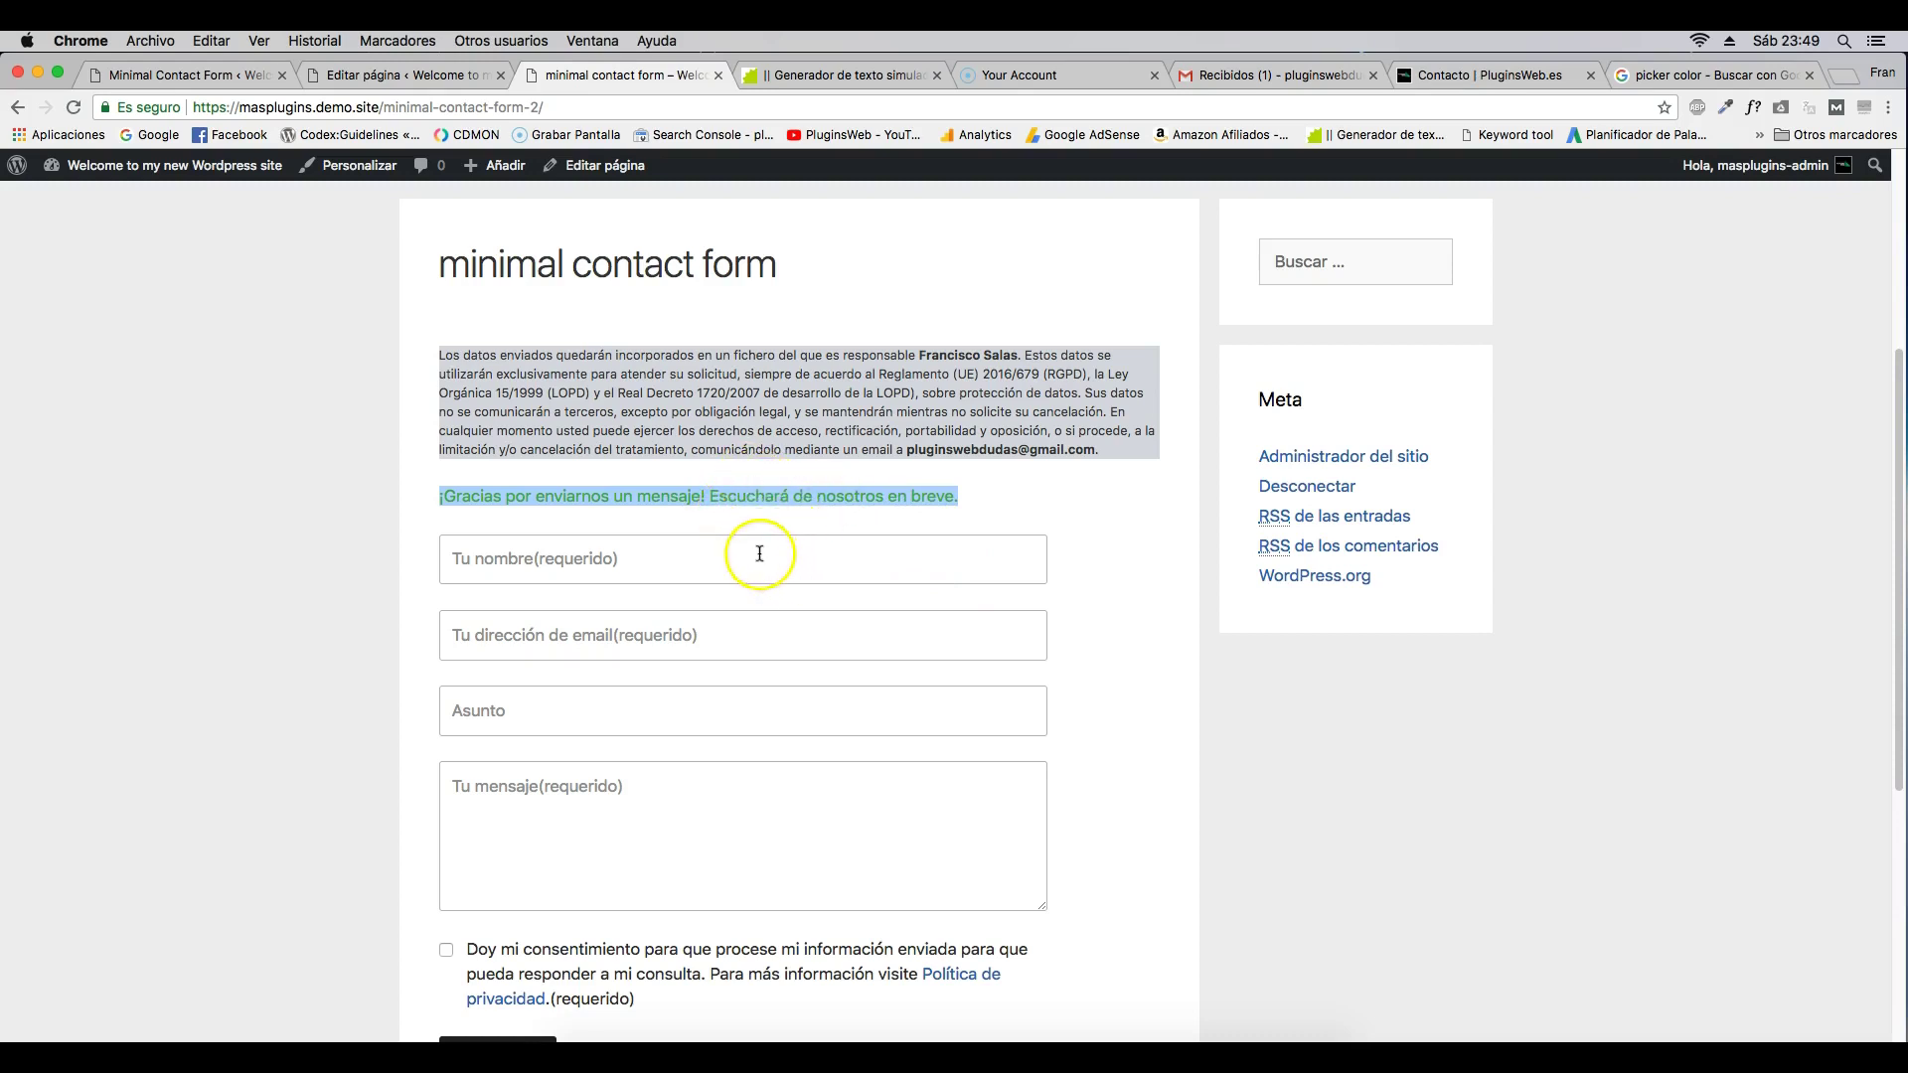
- Open the 'probando minimal contact form' email from the Gmail inbox and highlight its message body
{"action": "left_click", "coordinate": [1273, 76]}
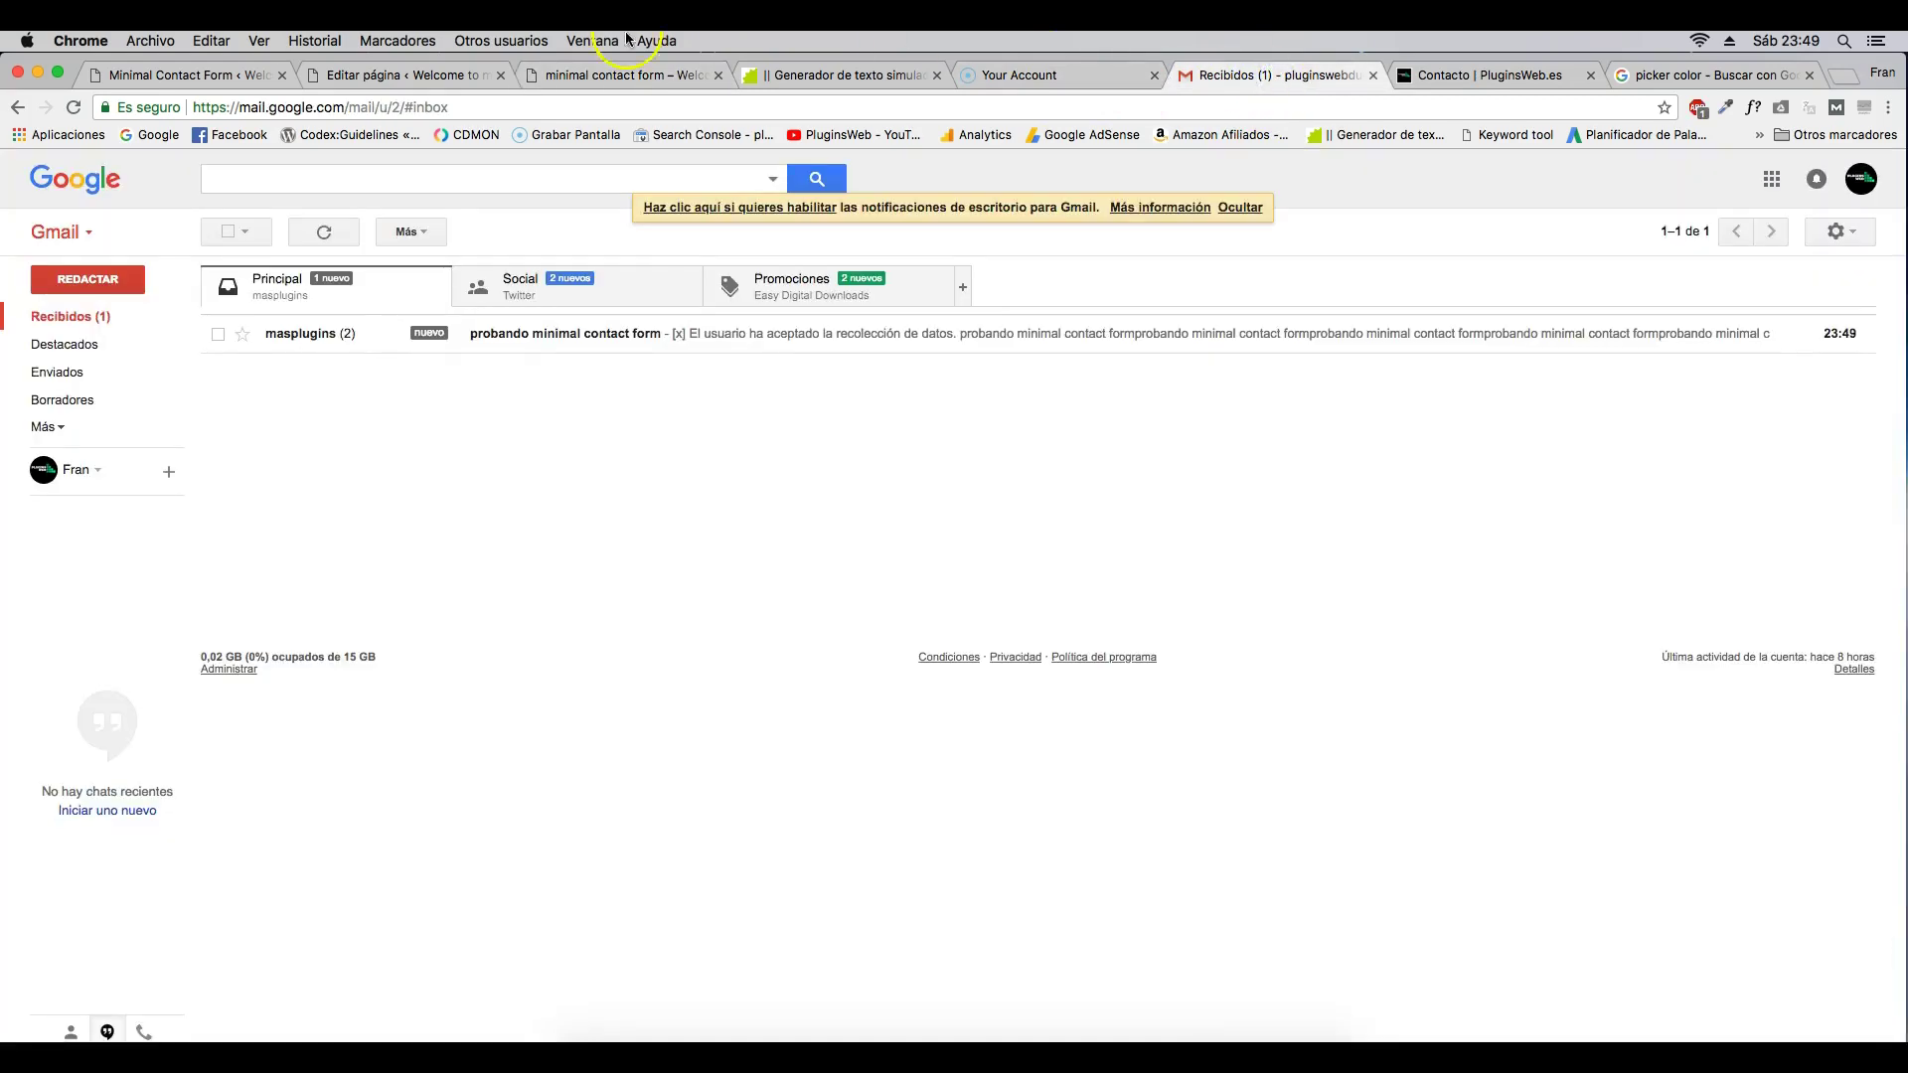
{"action": "left_click", "coordinate": [537, 338]}
{"action": "left_click", "coordinate": [375, 354]}
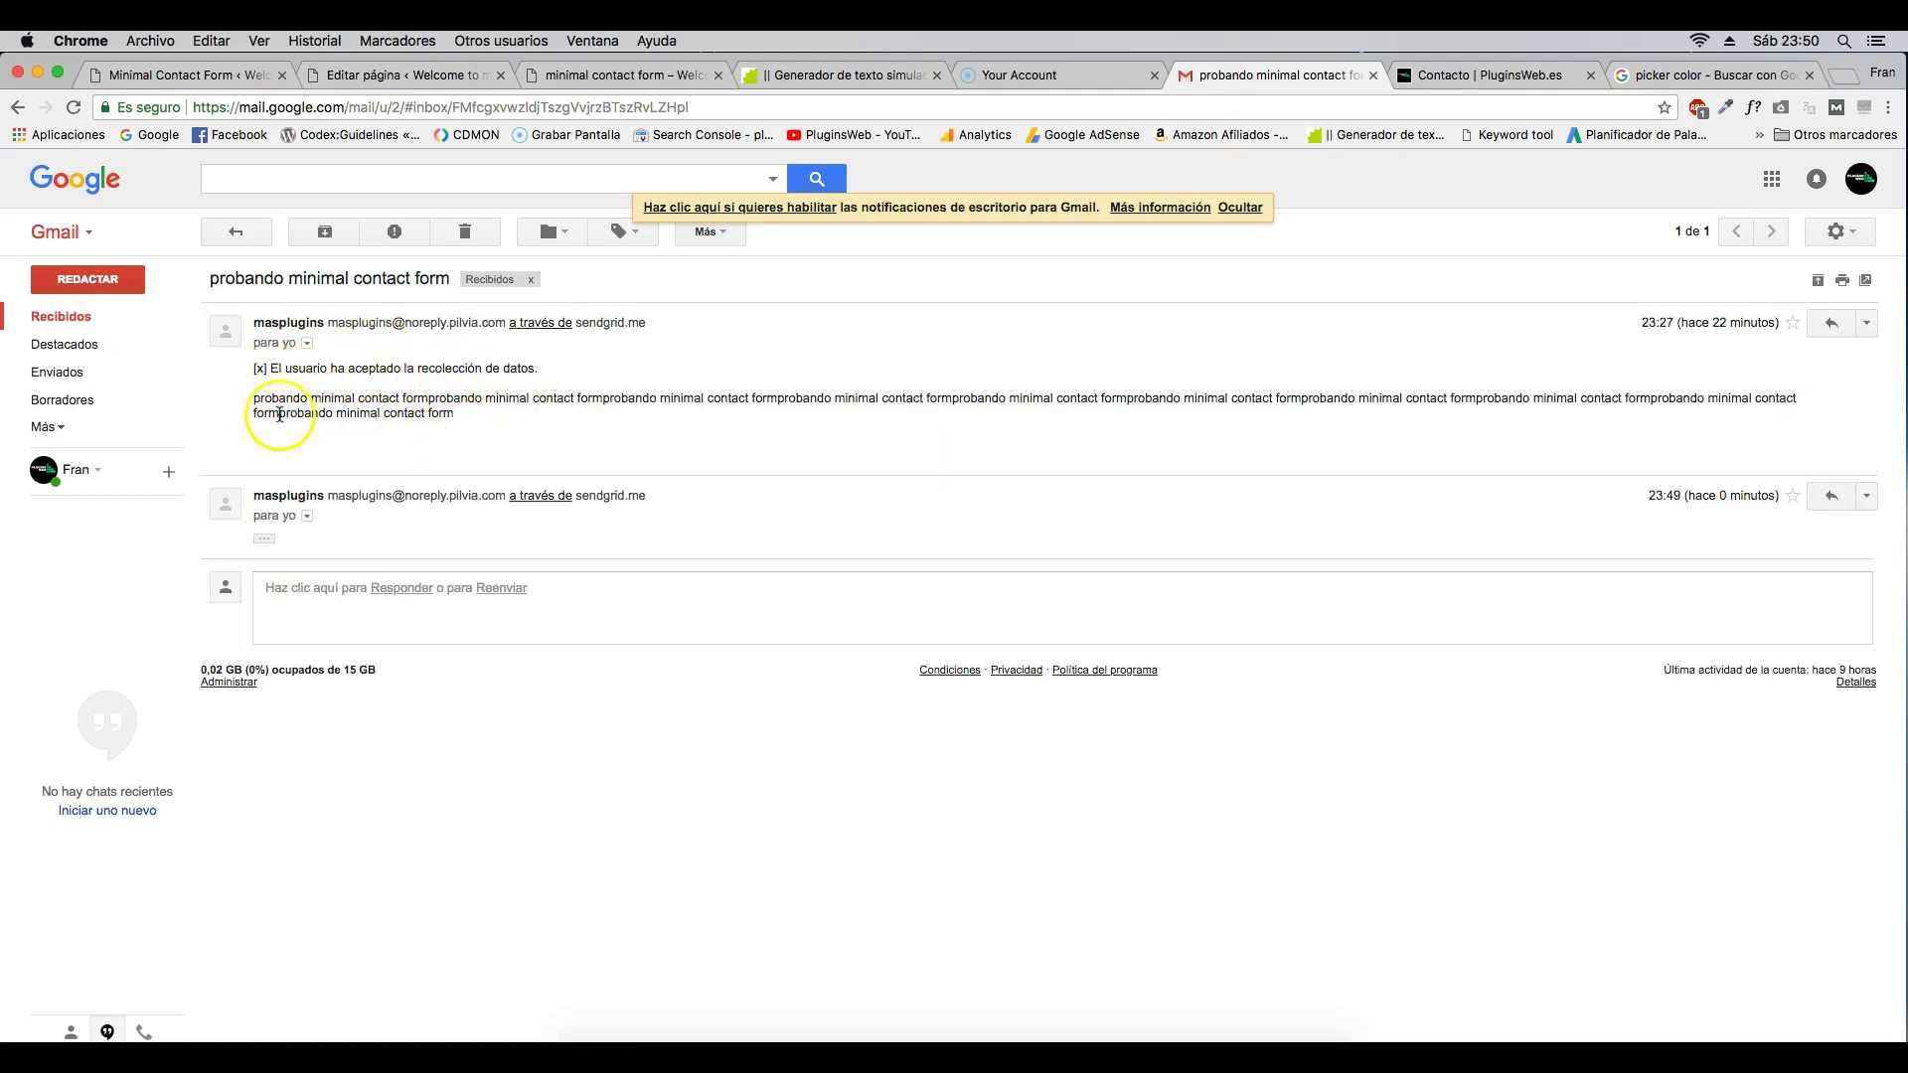
{"action": "left_click_drag", "start_coordinate": [254, 404], "coordinate": [455, 415]}
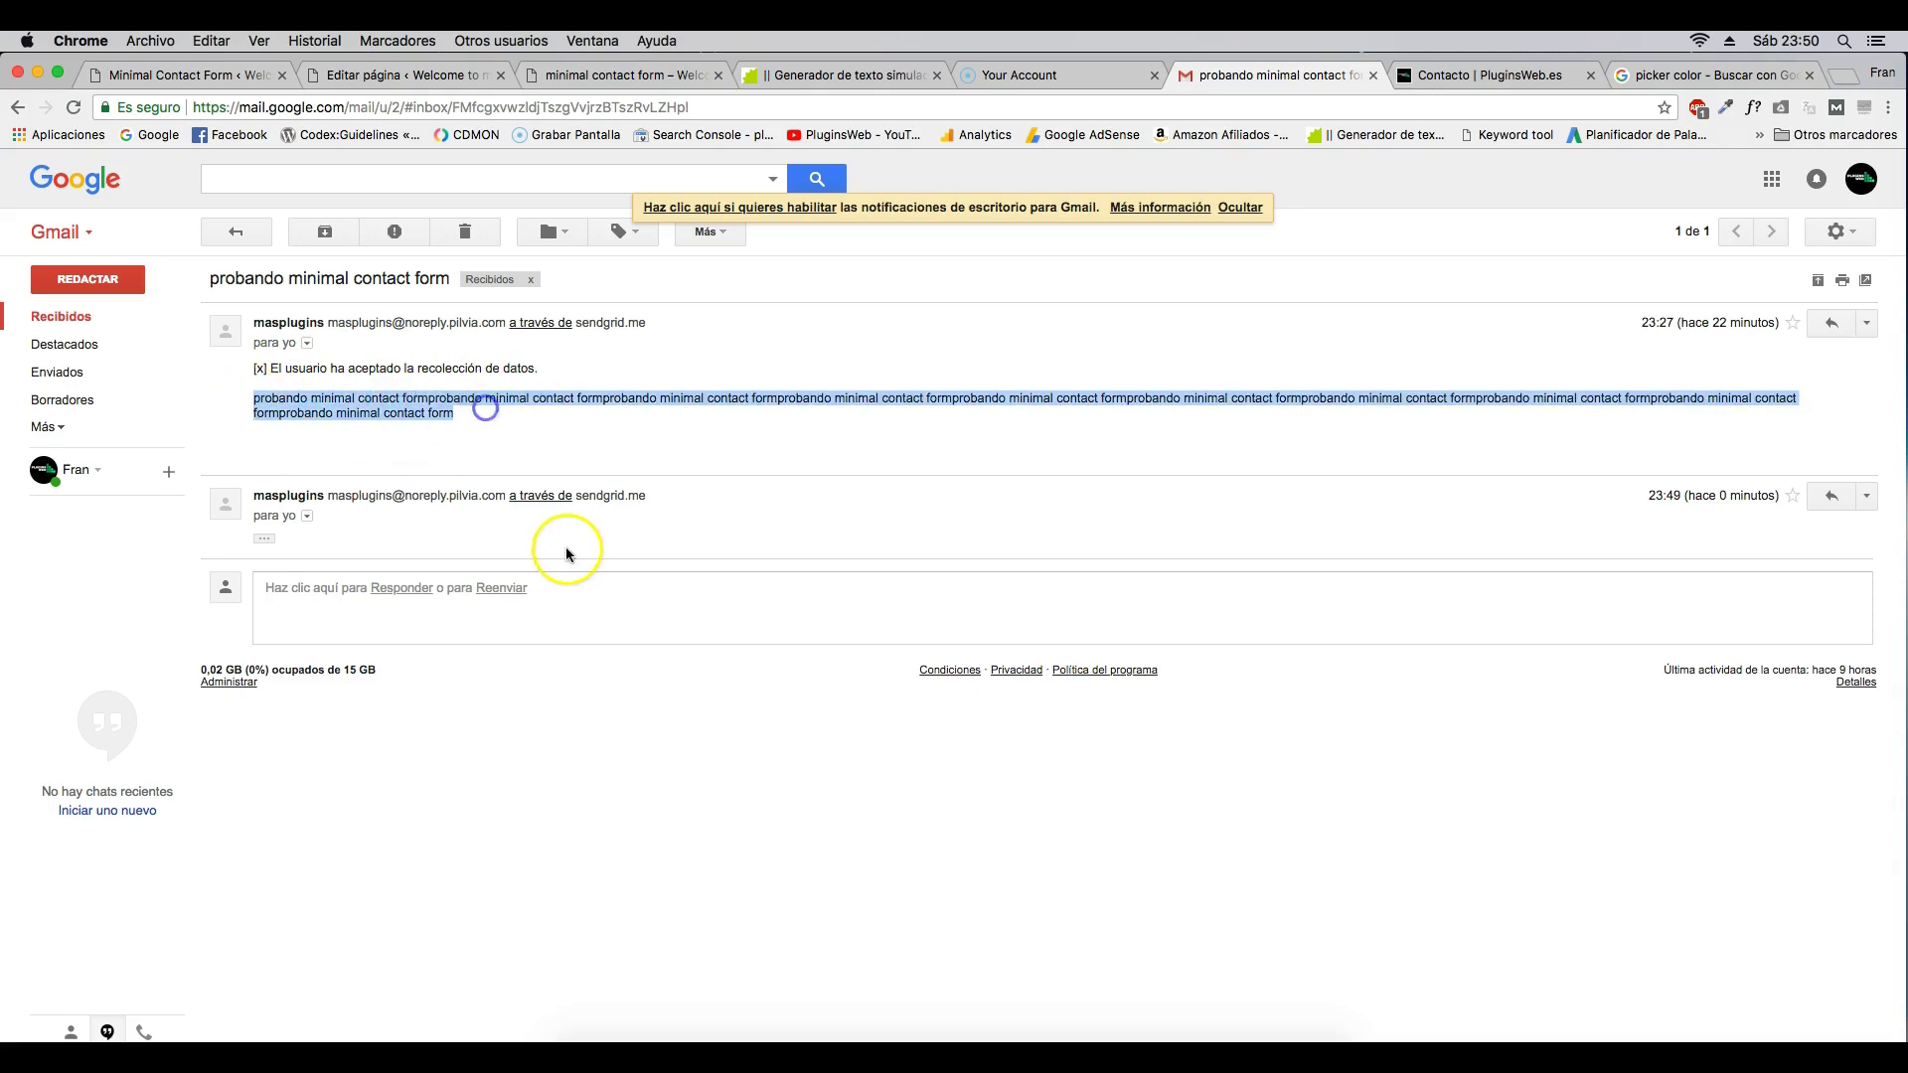